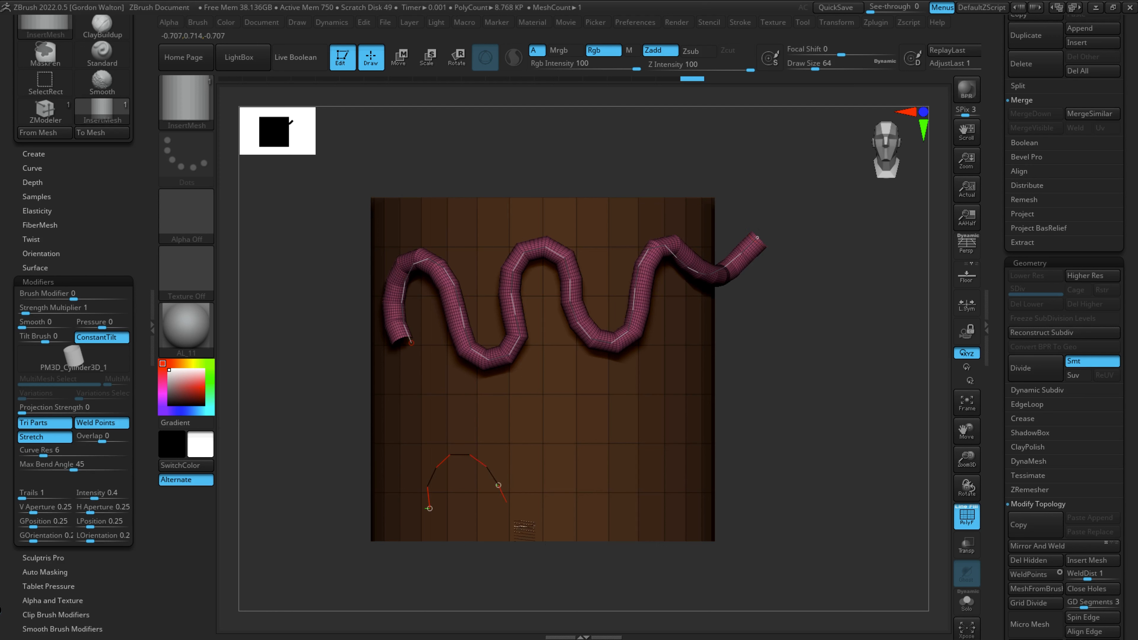
# - Remove the wavy test tubes and draw one S-curved tube diagonally across the cylinder, from its lower left to beyond its upper right edge
pyautogui.moveTo(735, 391); pyautogui.dragTo(822, 403)
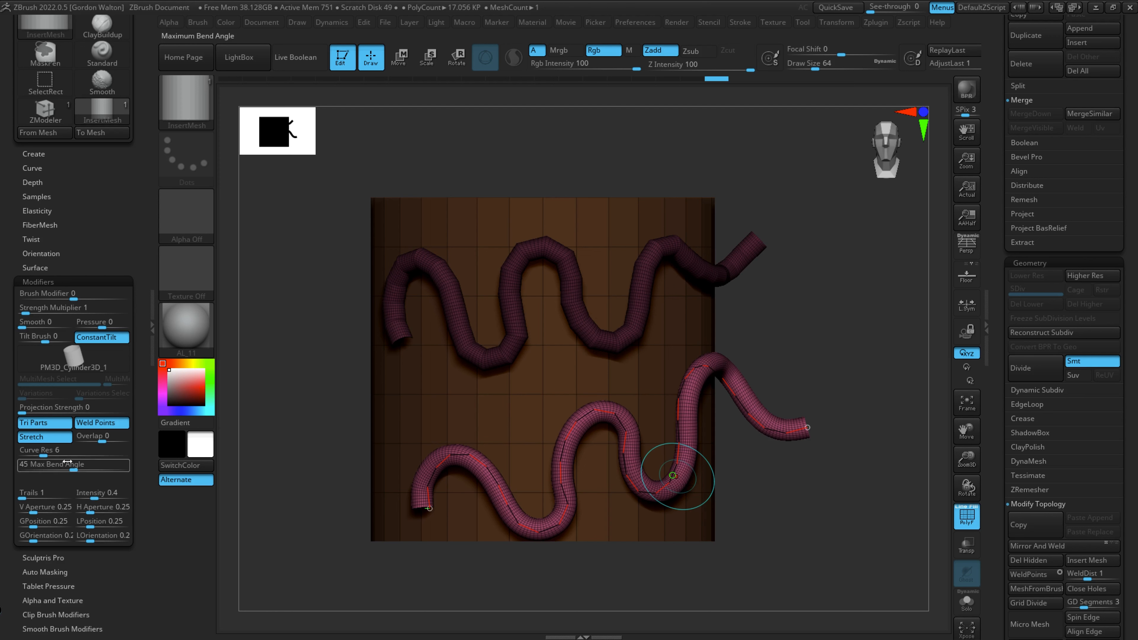
pyautogui.hotkey('ctrl', 'z')
pyautogui.hotkey('ctrl', 'z')
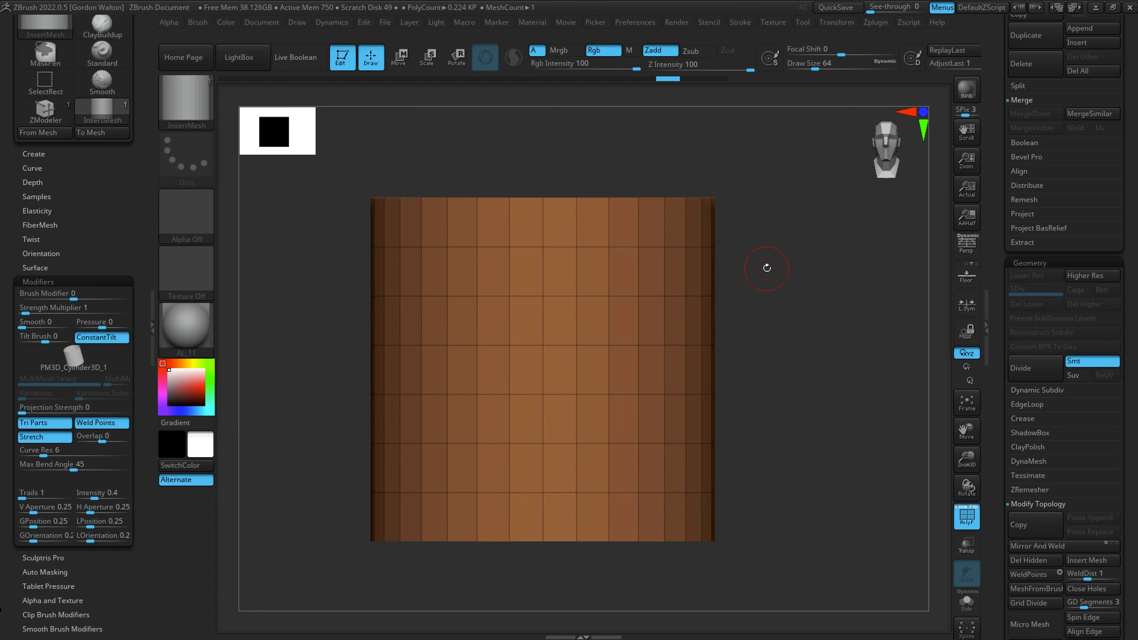
pyautogui.moveTo(414, 476)
pyautogui.mouseDown()
pyautogui.moveTo(571, 399)
pyautogui.moveTo(695, 288)
pyautogui.moveTo(828, 247)
pyautogui.mouseUp()
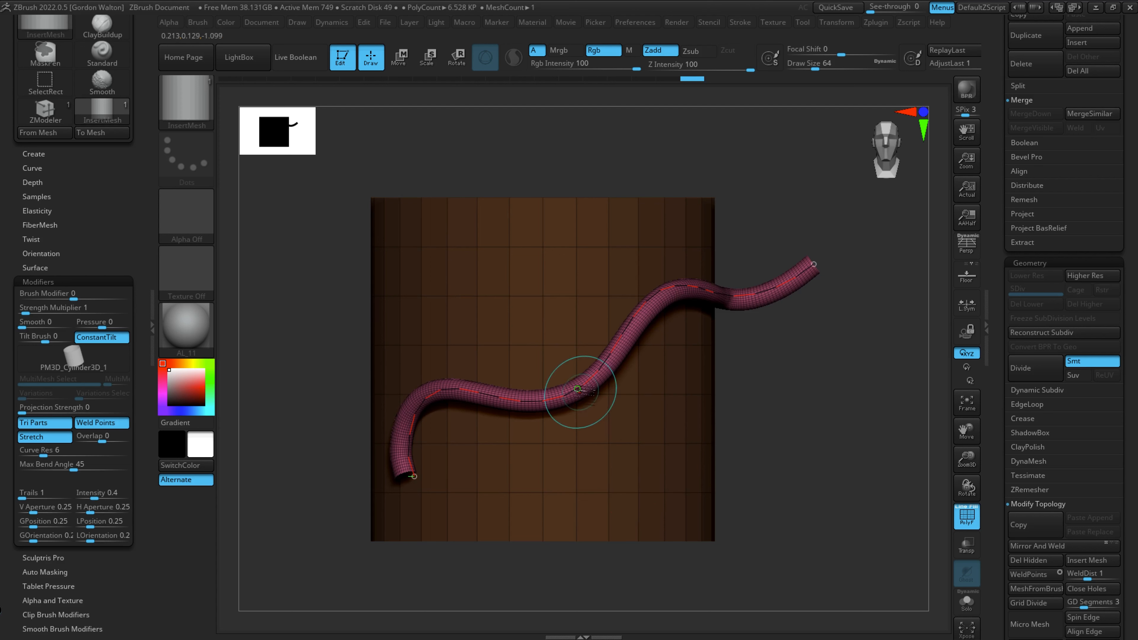
# - Try repositioning the tube by its curve's middle and lower end, and extending its upper end in a loop beyond the cylinder
pyautogui.moveTo(575, 389); pyautogui.dragTo(636, 303)
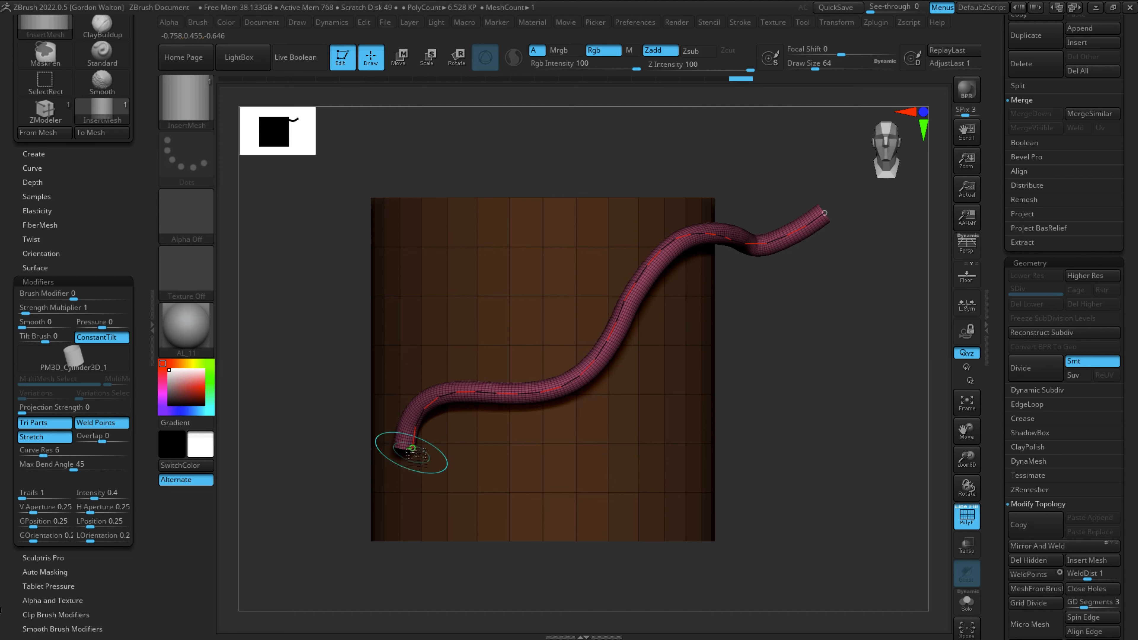
pyautogui.moveTo(406, 452); pyautogui.dragTo(414, 475)
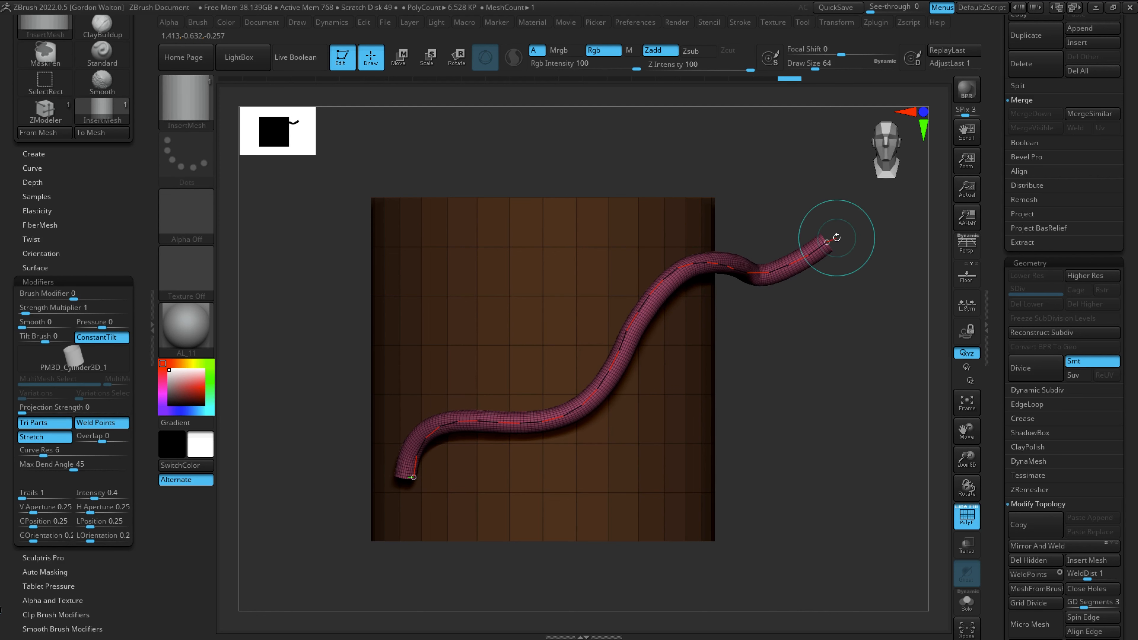
pyautogui.hotkey('ctrl', 'z')
pyautogui.hotkey('ctrl', 'shift', 'z')
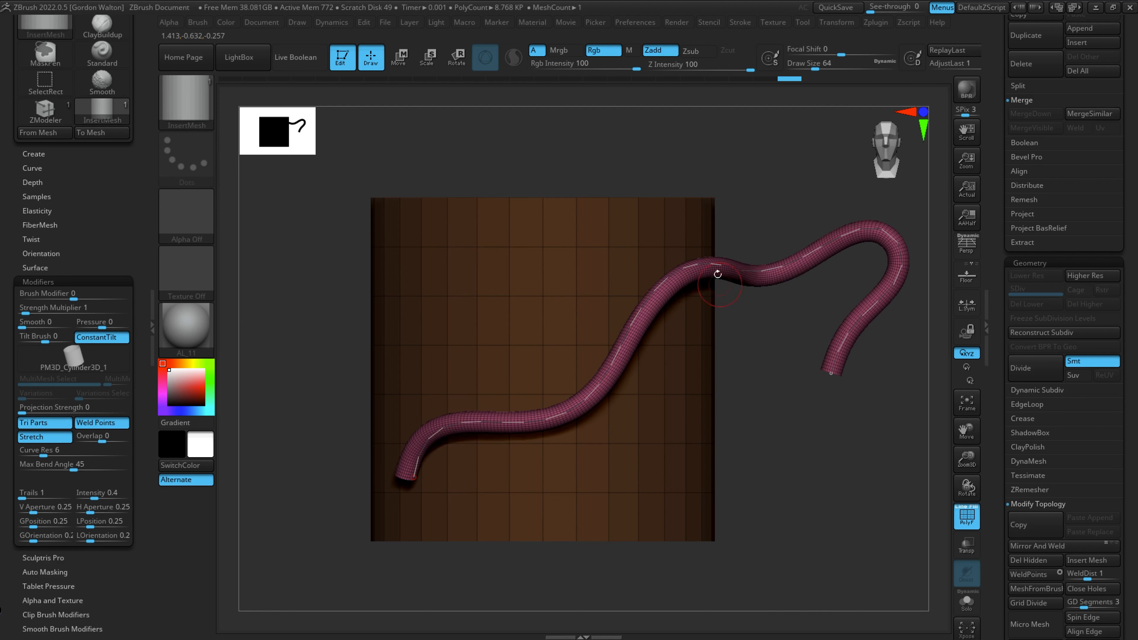
# - Try moving the extended curve and drawing another curve from it, and undo back to the tube as originally drawn
pyautogui.moveTo(713, 269); pyautogui.dragTo(723, 294)
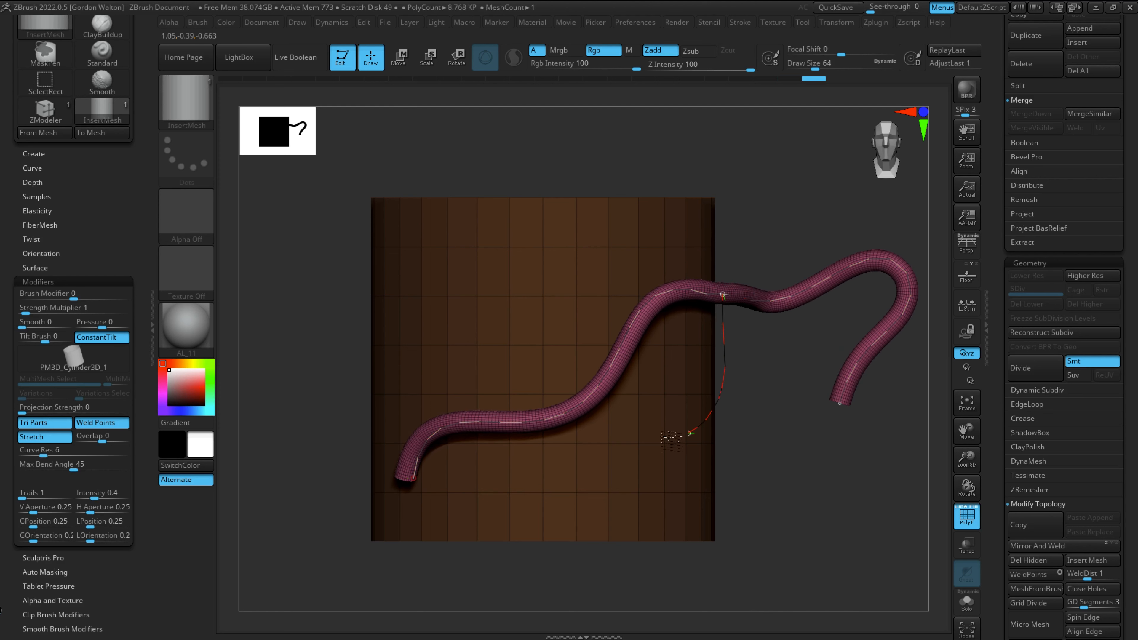
pyautogui.moveTo(597, 398); pyautogui.dragTo(588, 396)
pyautogui.hotkey('ctrl', 'z')
pyautogui.hotkey('ctrl', 'z')
pyautogui.hotkey('ctrl', 'z')
pyautogui.hotkey('ctrl', 'z')
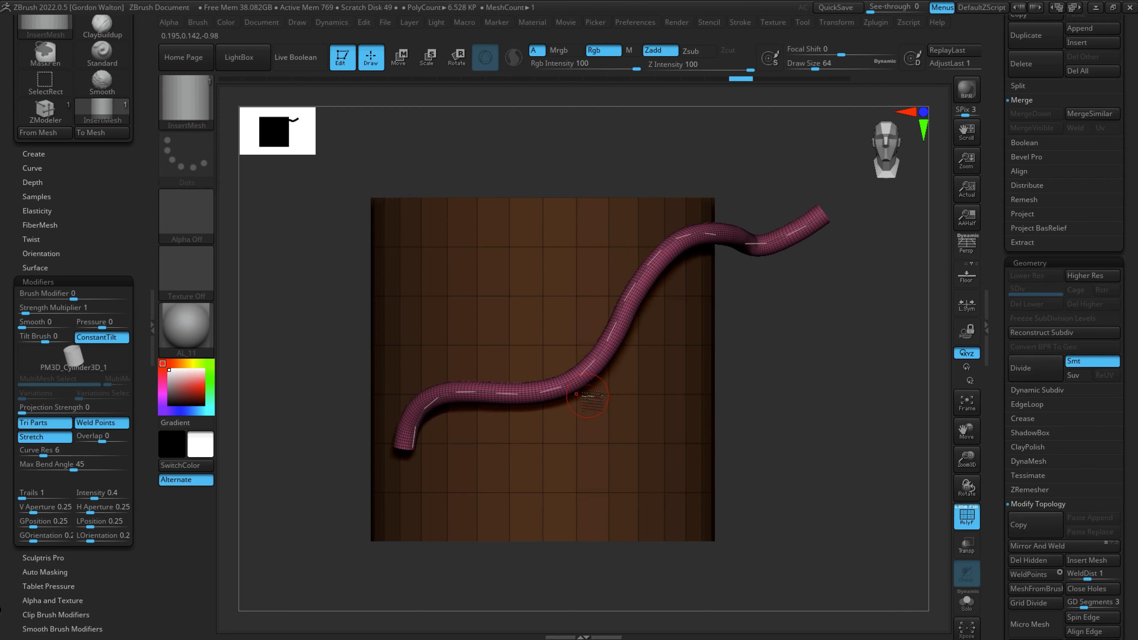
pyautogui.hotkey('ctrl', 'z')
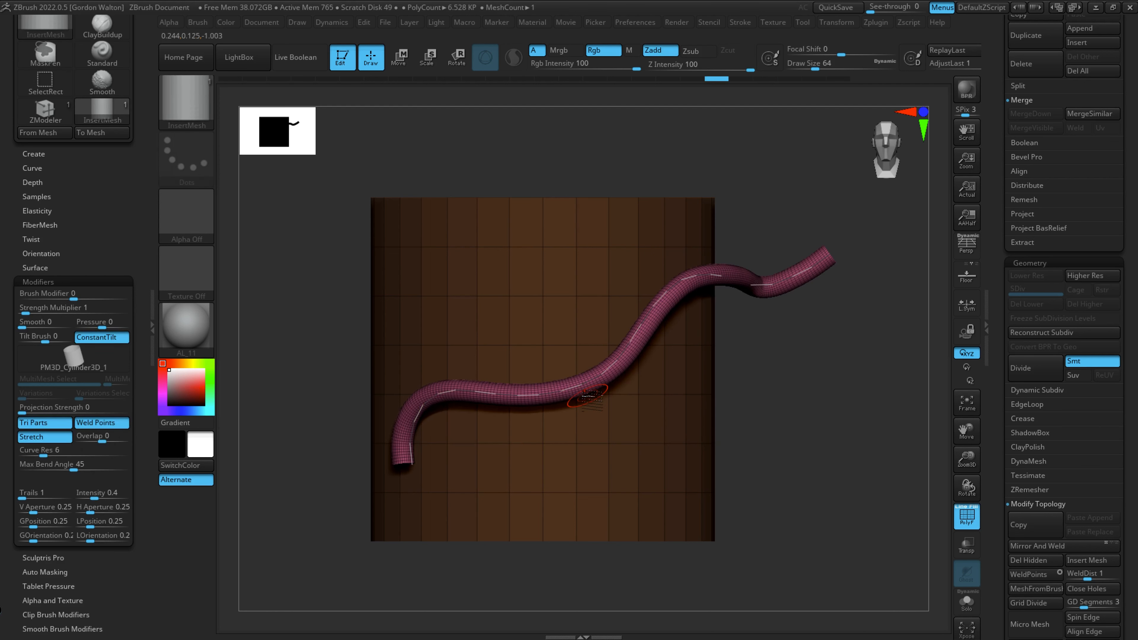
pyautogui.hotkey('ctrl', 'z')
pyautogui.hotkey('ctrl', 'z')
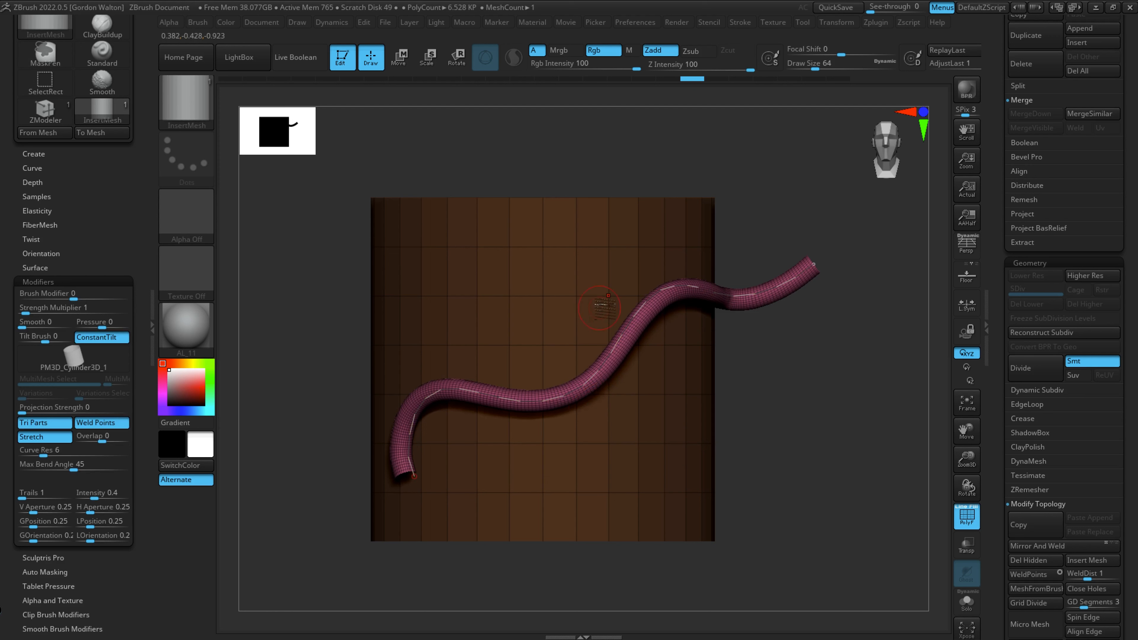
# - Thicken the curve tube by updating it with a draw size of about 124
pyautogui.press('s')
pyautogui.moveTo(680, 448); pyautogui.dragTo(690, 453)
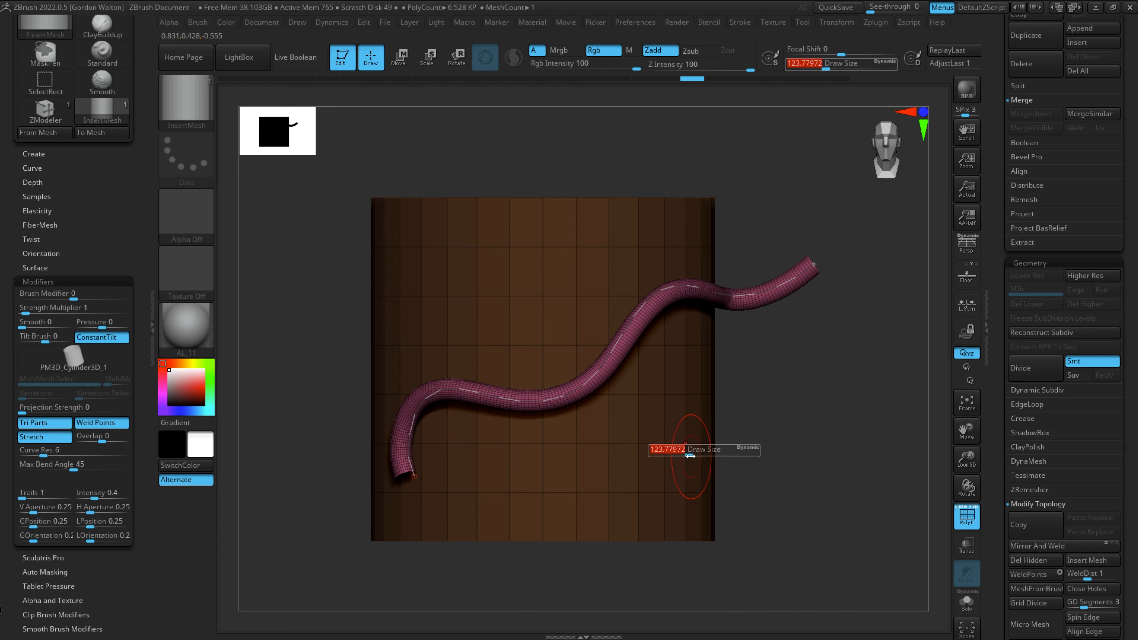
pyautogui.click(597, 371)
# - Try making the tube thinner by updating its curve with smaller draw sizes, down to about 46
pyautogui.hotkey('ctrl', 'z')
pyautogui.press('s')
pyautogui.moveTo(698, 434); pyautogui.dragTo(687, 435)
pyautogui.click(585, 380)
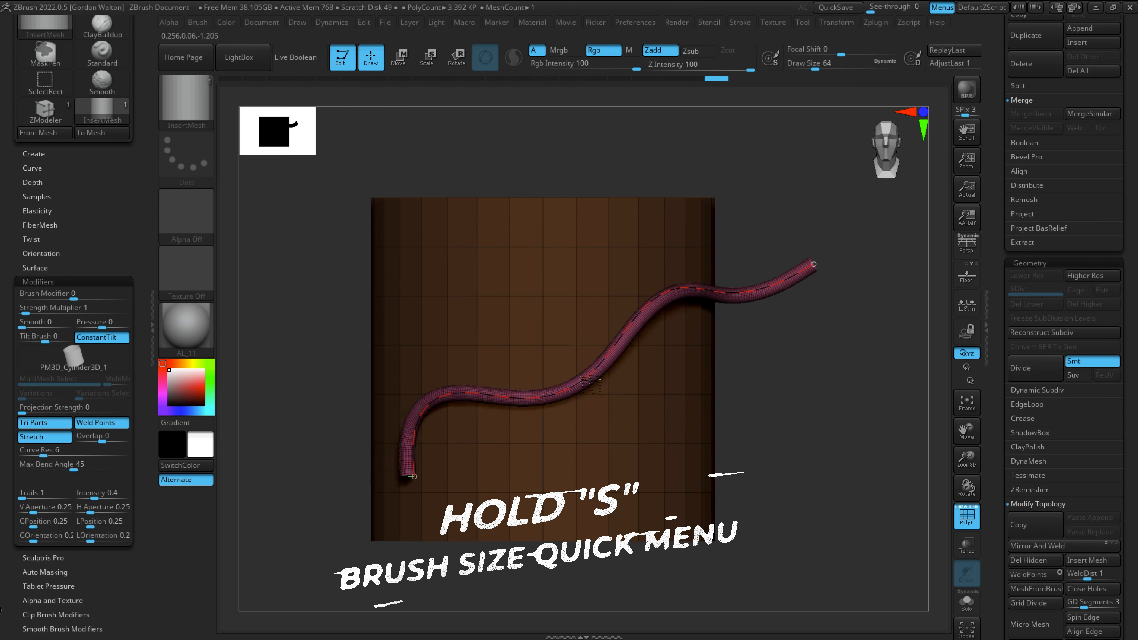
pyautogui.press('s')
pyautogui.press('s')
pyautogui.moveTo(687, 474); pyautogui.dragTo(683, 474)
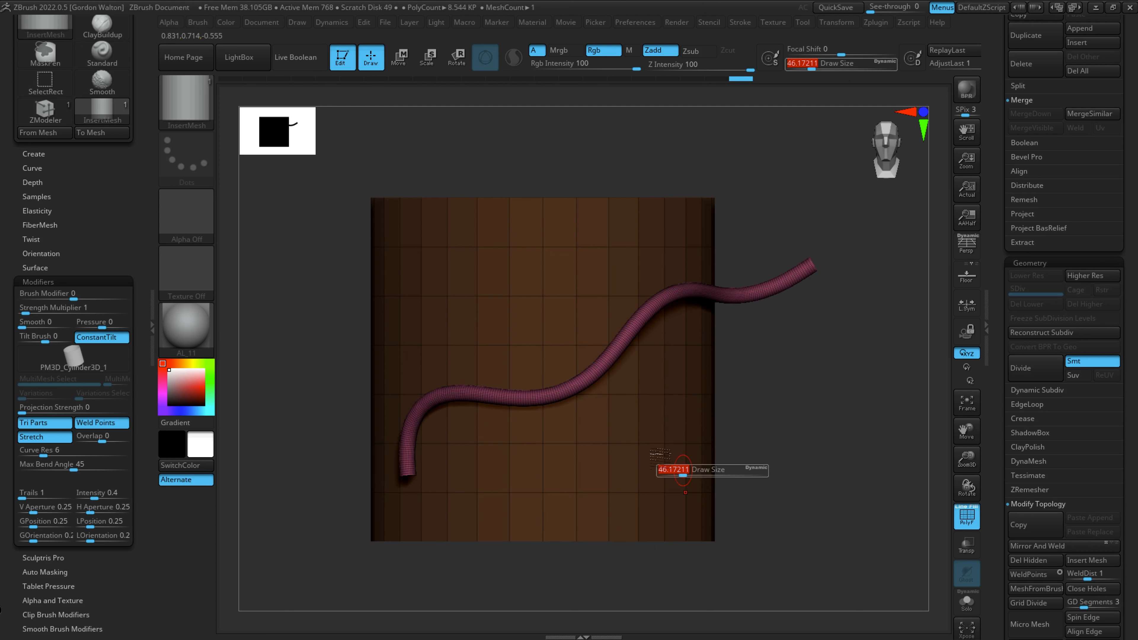
pyautogui.hotkey('ctrl', 'z')
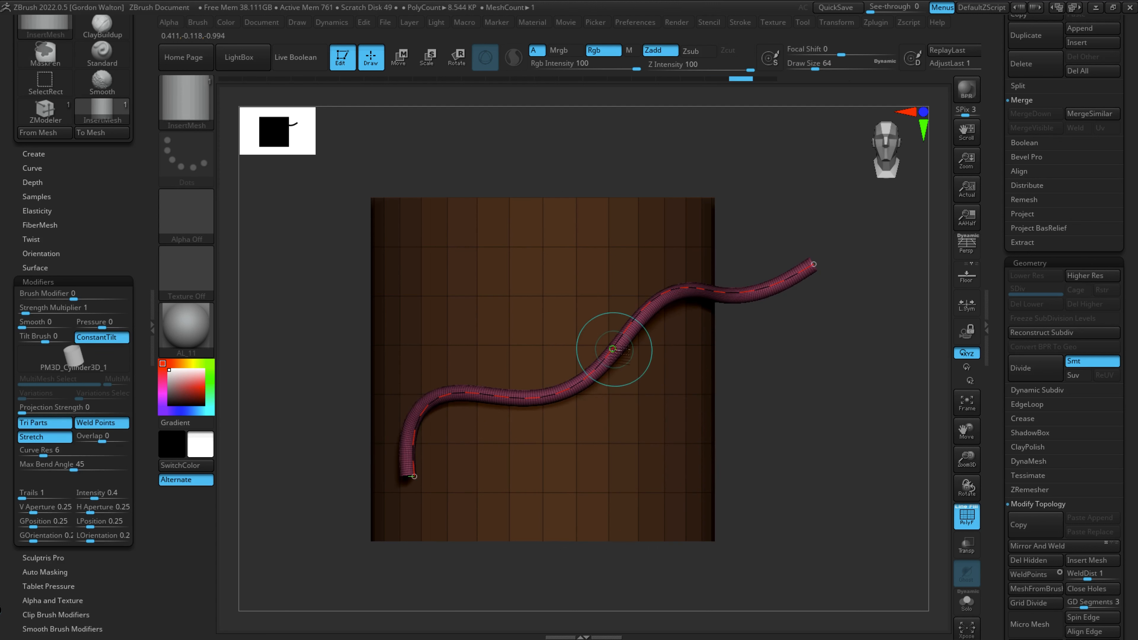
# - Try smoothing the curve near the tube's upper end, and undo back to the thicker tube
pyautogui.moveTo(735, 292)
pyautogui.keyDown('shift'); pyautogui.mouseDown()
pyautogui.moveTo(654, 312)
pyautogui.moveTo(556, 383)
pyautogui.moveTo(419, 426)
pyautogui.moveTo(753, 289)
pyautogui.mouseUp(); pyautogui.keyUp('shift')
pyautogui.hotkey('ctrl', 'z')
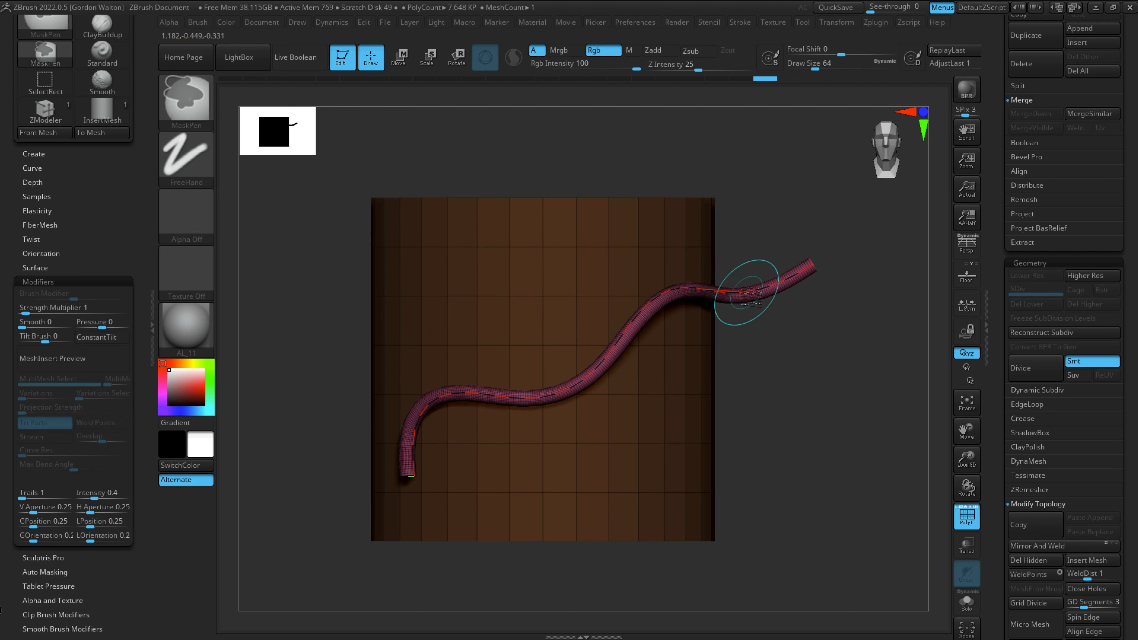
pyautogui.hotkey('ctrl', 'z')
pyautogui.hotkey('ctrl', 'z')
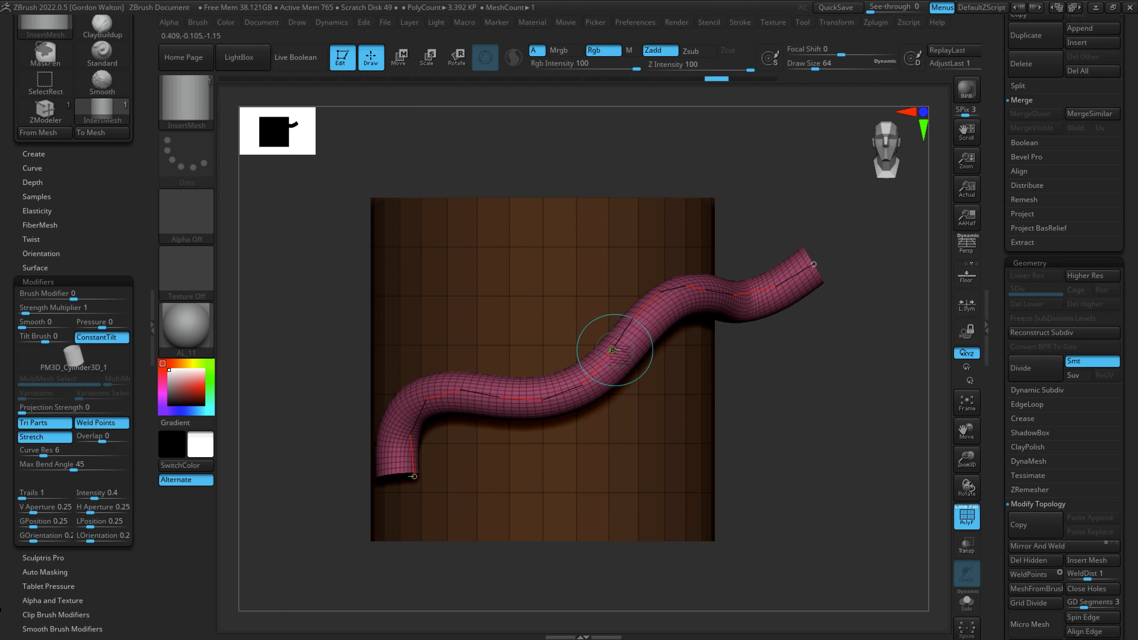
# - Try smoothing the tube's middle section and updating it along the curve, and restore the thick, undistorted tube
pyautogui.moveTo(625, 345)
pyautogui.keyDown('shift'); pyautogui.mouseDown()
pyautogui.moveTo(557, 450)
pyautogui.moveTo(559, 435)
pyautogui.mouseUp(); pyautogui.keyUp('shift')
pyautogui.click(633, 319)
pyautogui.hotkey('ctrl', 'z')
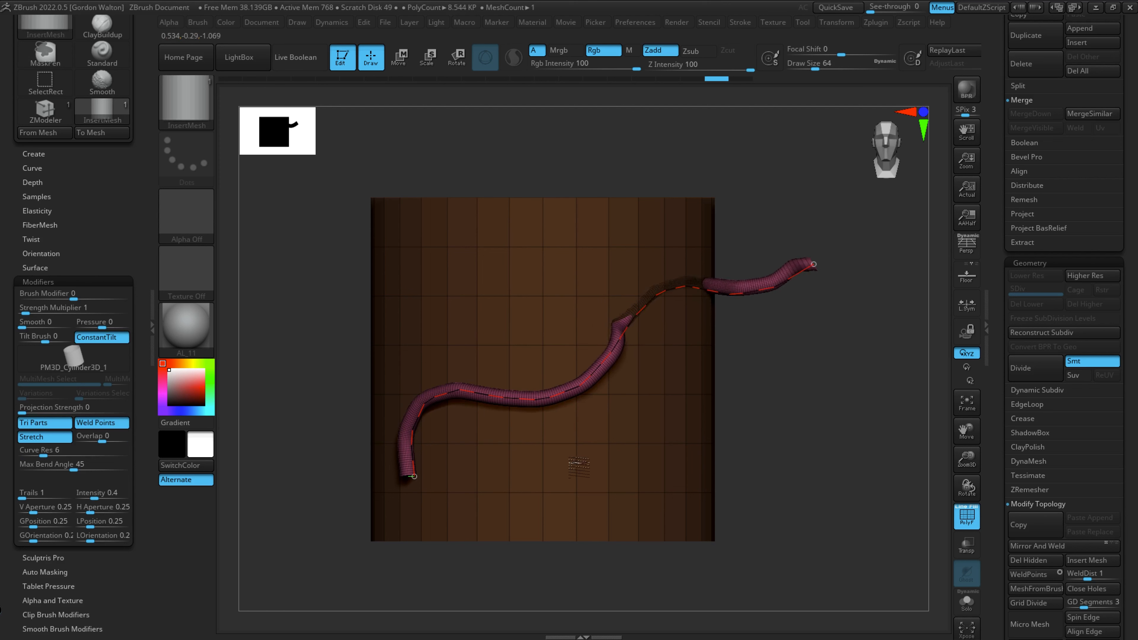
pyautogui.hotkey('ctrl', 'shift', 'z')
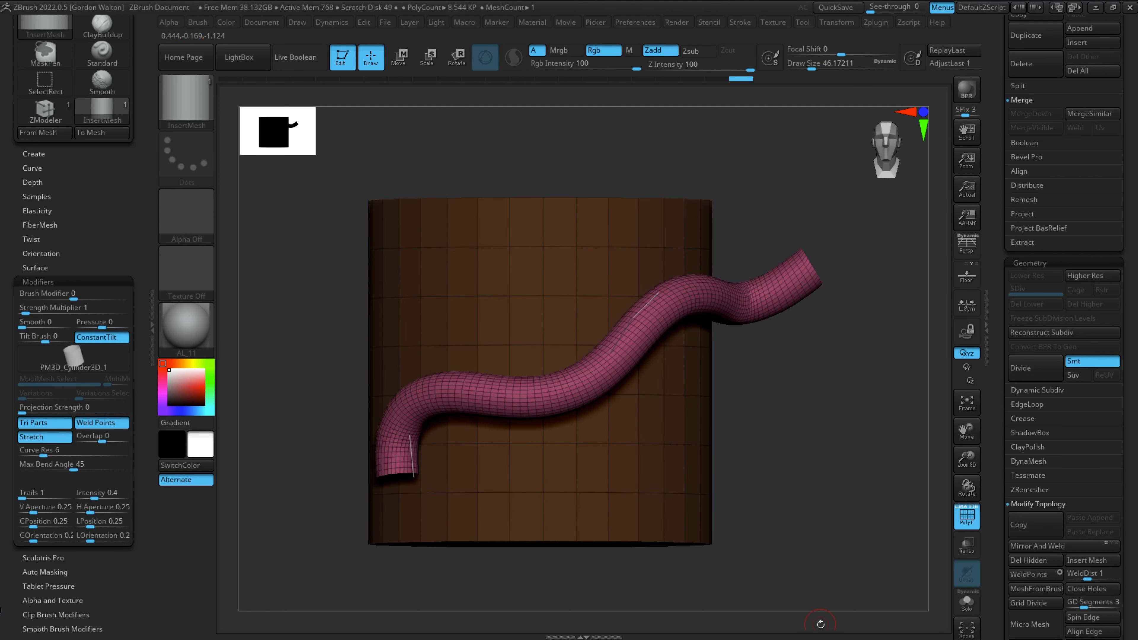
# - Delete the curve running through the tube with the stroke's curve functions, keeping the tube mesh
pyautogui.moveTo(820, 624); pyautogui.dragTo(797, 491)
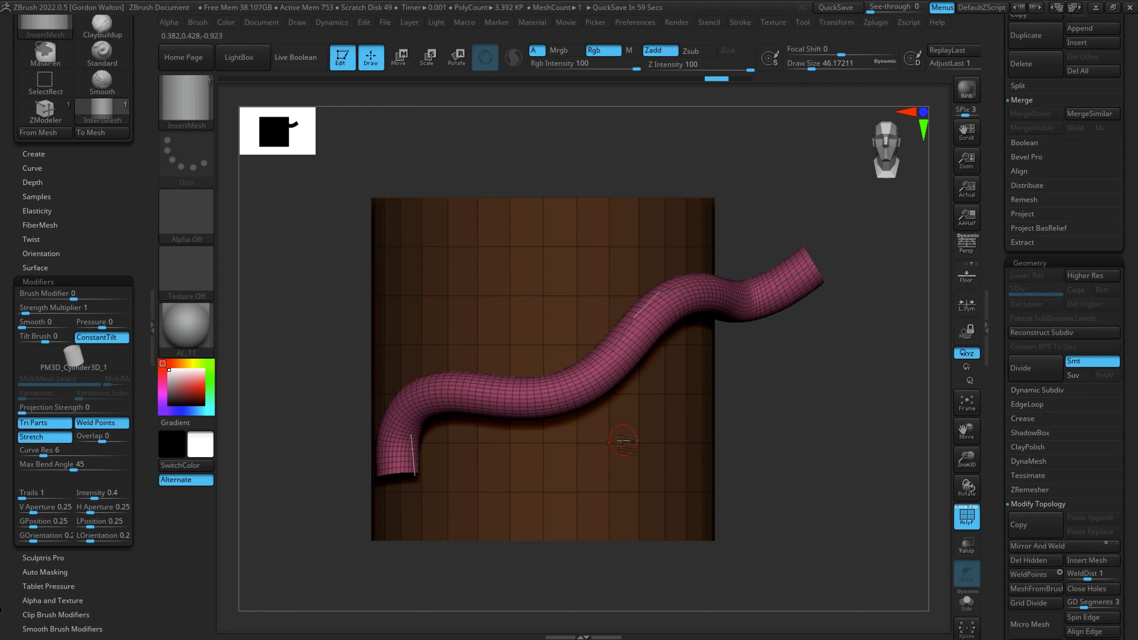
pyautogui.click(742, 24)
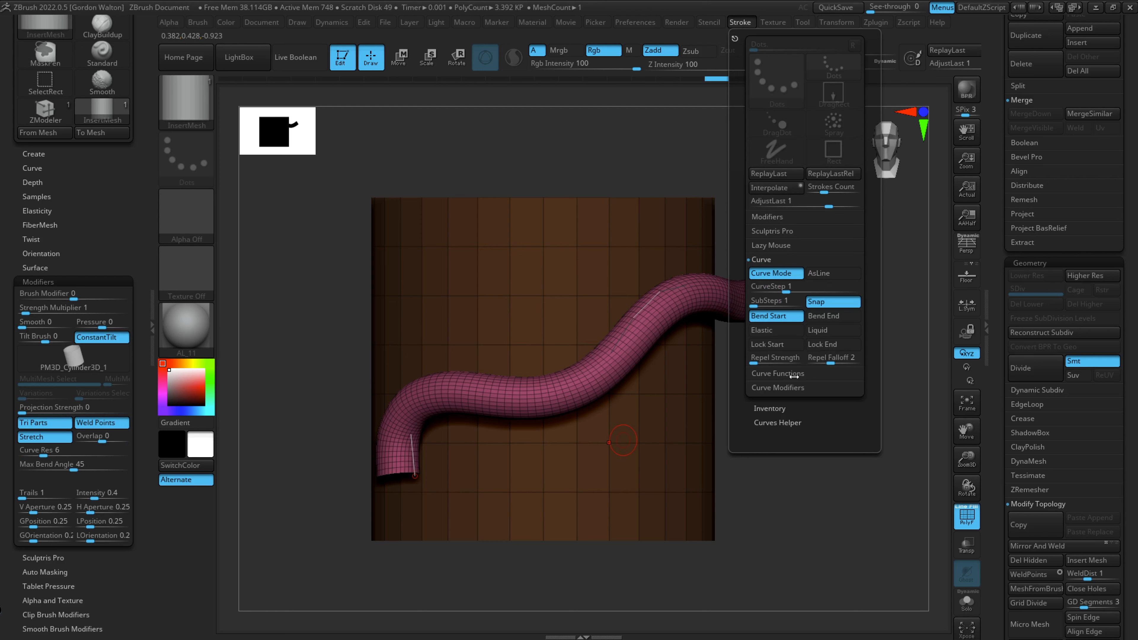
pyautogui.click(799, 389)
pyautogui.click(787, 289)
pyautogui.click(780, 276)
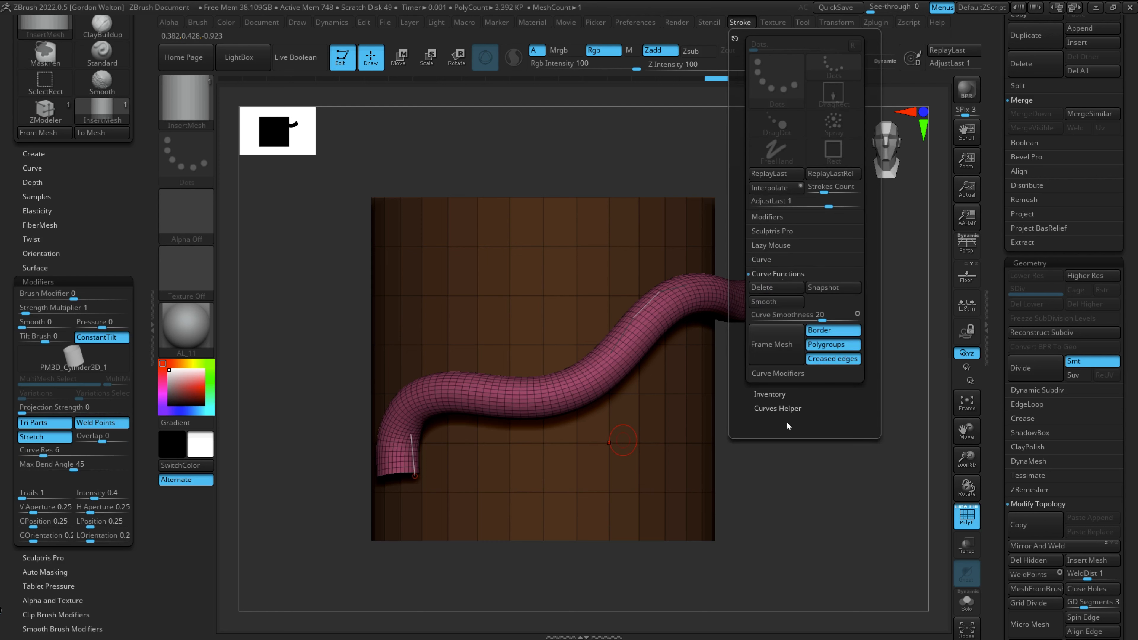
pyautogui.click(781, 288)
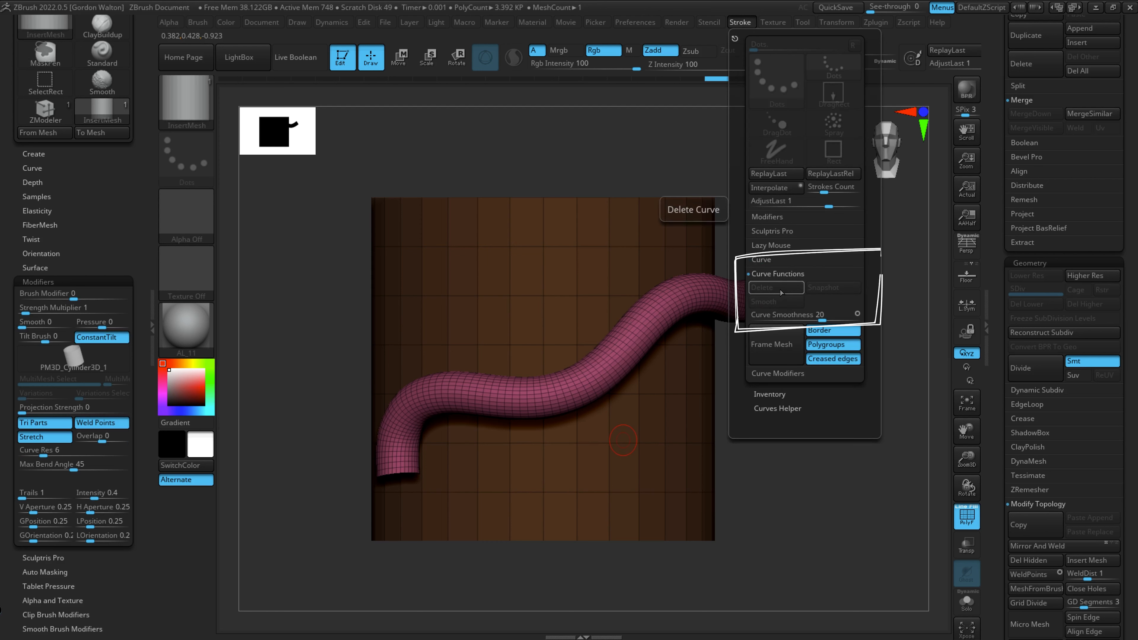
# - Try clearing the mask from the cylinder, and undo it
pyautogui.press('ctrl')
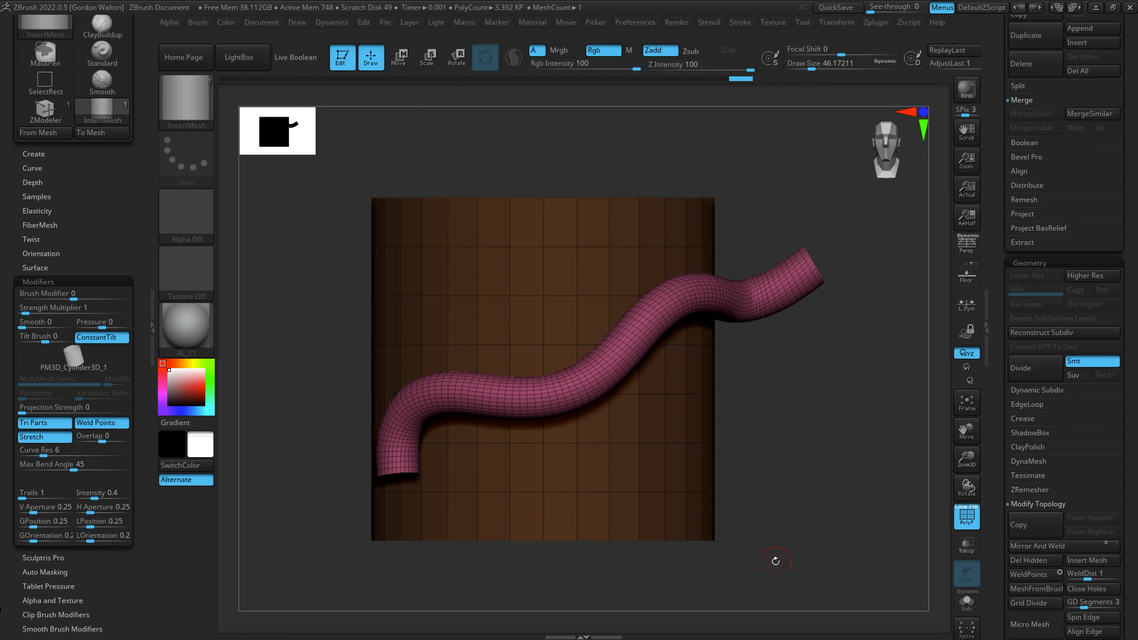
pyautogui.keyDown('ctrl'); pyautogui.moveTo(807, 525); pyautogui.dragTo(845, 511); pyautogui.keyUp('ctrl')
pyautogui.hotkey('ctrl', 'z')
# - Examine the combined tube and cylinder in the subtool list, and compare the model with and without its polyframe
pyautogui.moveTo(1001, 428); pyautogui.dragTo(996, 287)
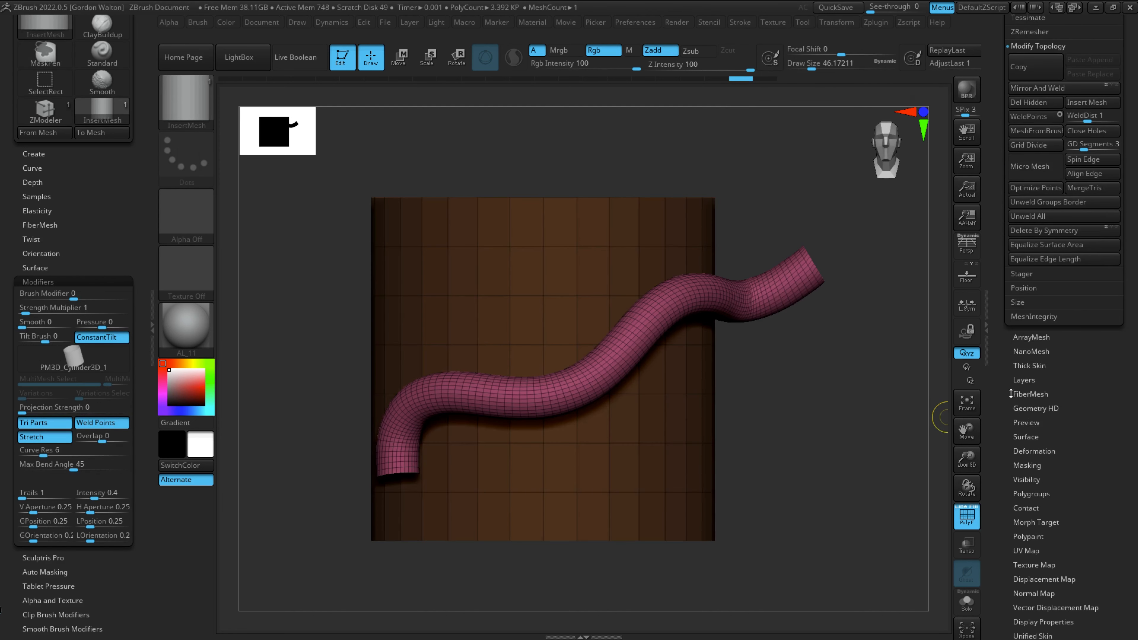
pyautogui.scroll(15, 998, 365)
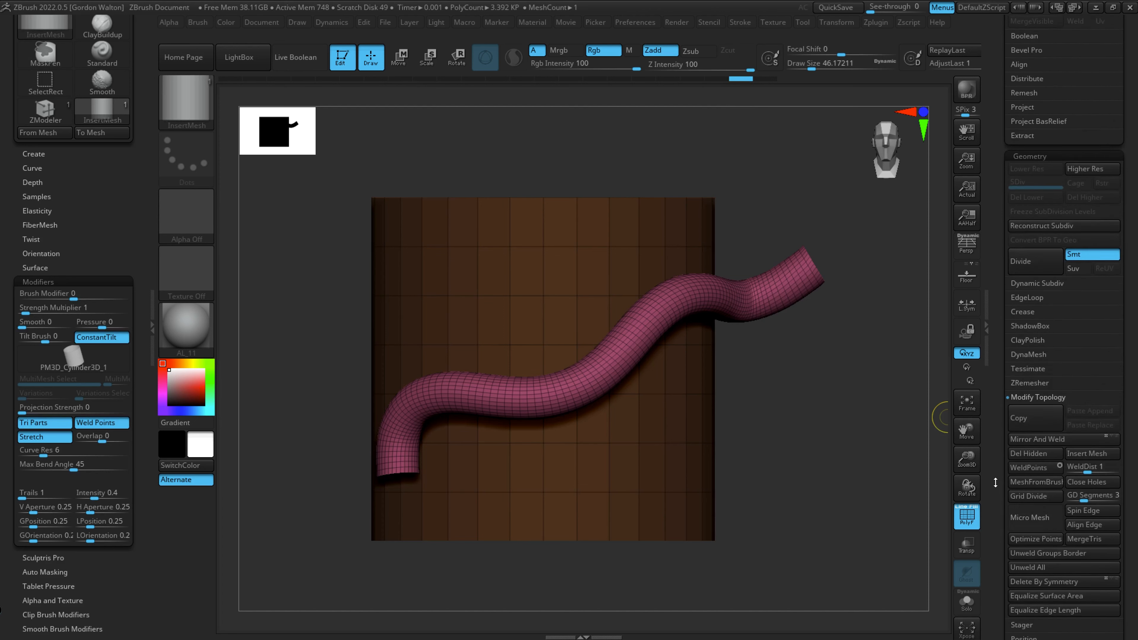
pyautogui.scroll(10, 1022, 237)
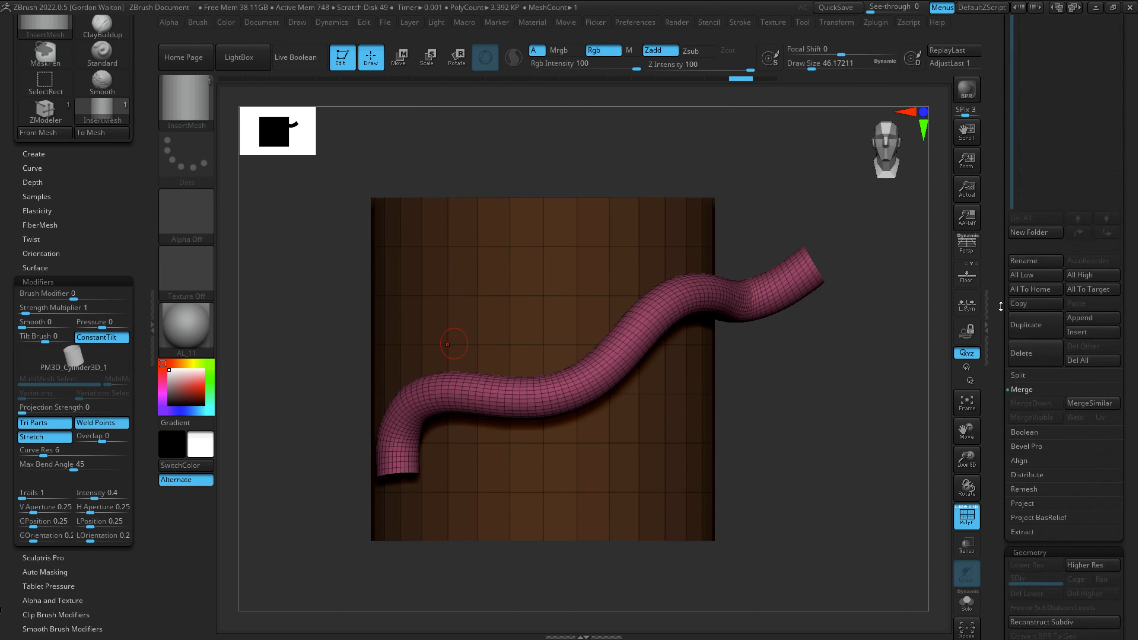
pyautogui.moveTo(1037, 237)
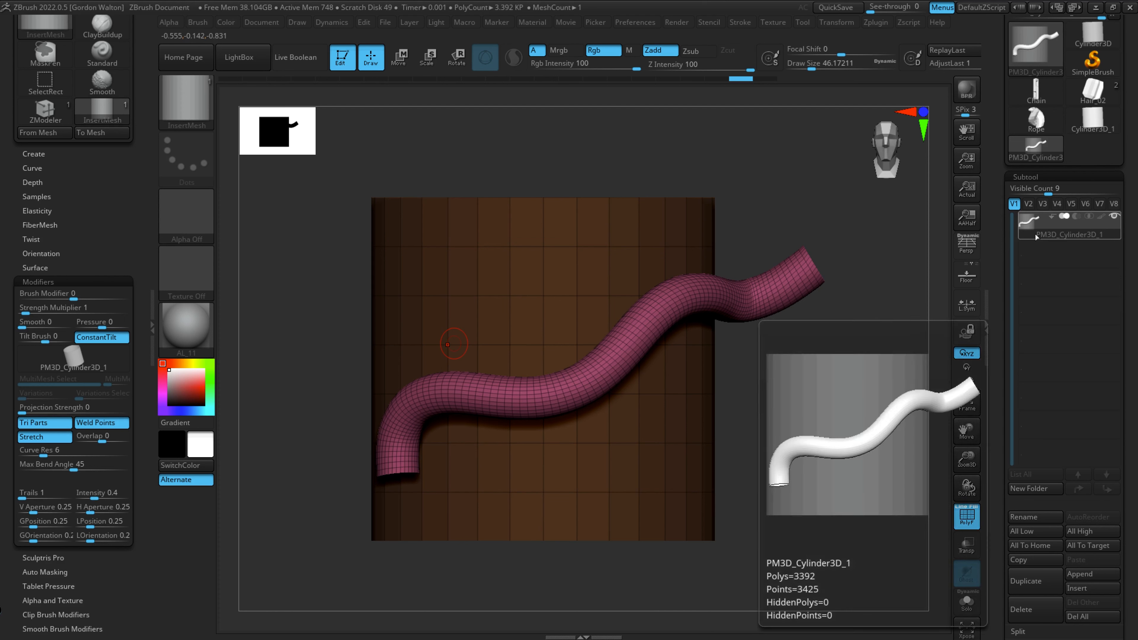
pyautogui.hotkey('shift', 'f')
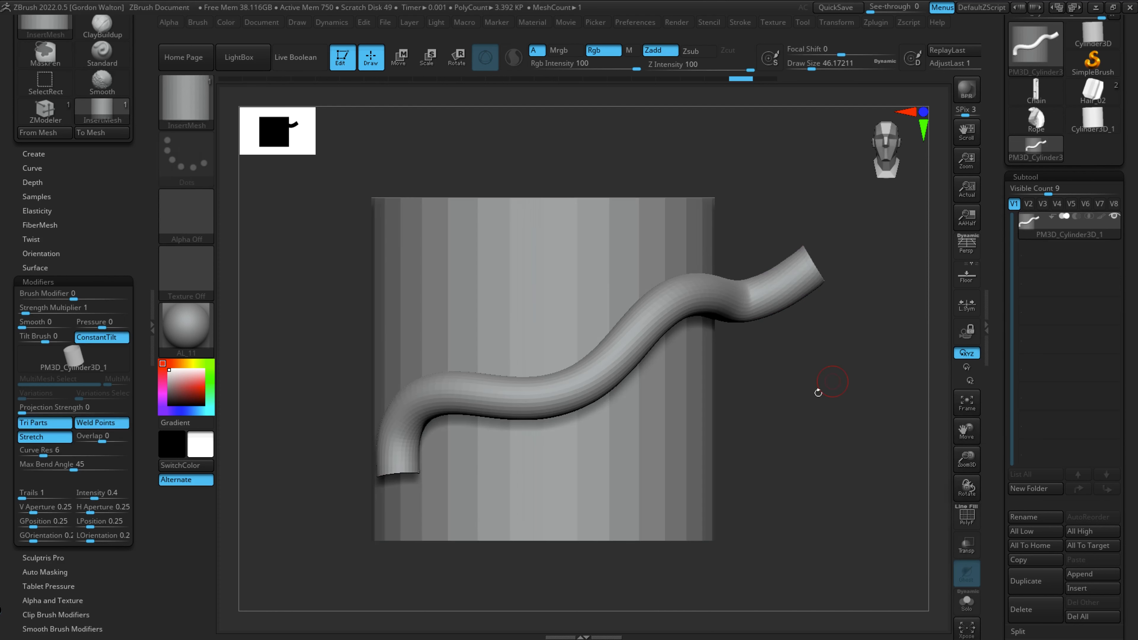
pyautogui.hotkey('shift', 'f')
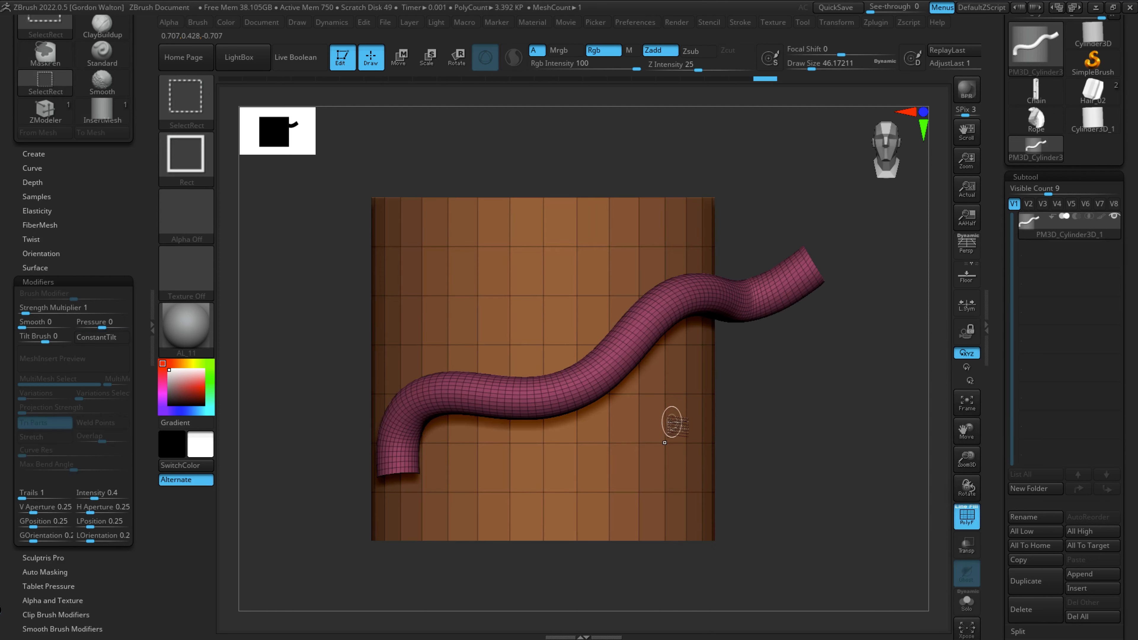
# - Isolate the cylinder's polygroup and split the hidden tube into its own subtool, checking both resulting subtools
pyautogui.keyDown('ctrl'); pyautogui.keyDown('shift'); pyautogui.click(672, 417); pyautogui.keyUp('shift'); pyautogui.keyUp('ctrl')
pyautogui.click(1017, 631)
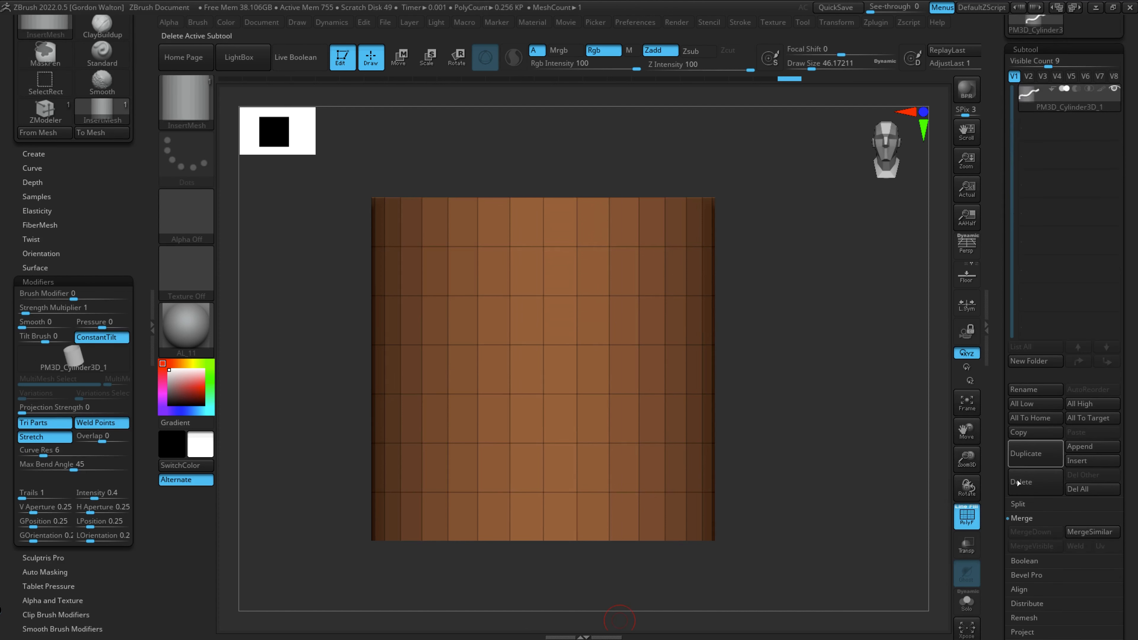
pyautogui.click(1027, 520)
pyautogui.click(1042, 129)
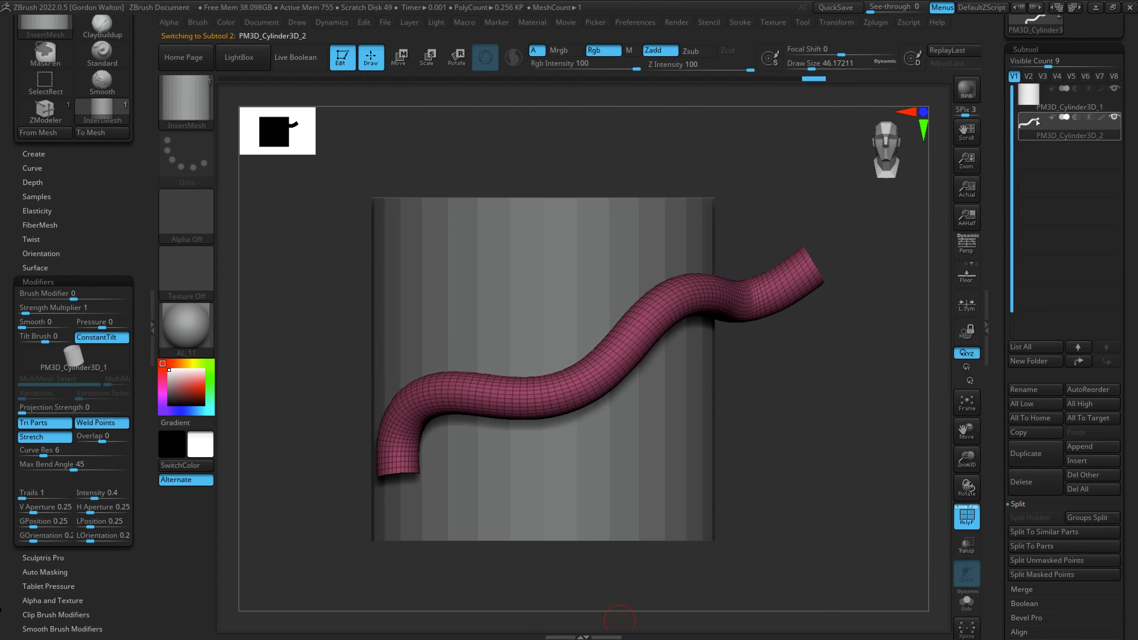
pyautogui.click(1028, 94)
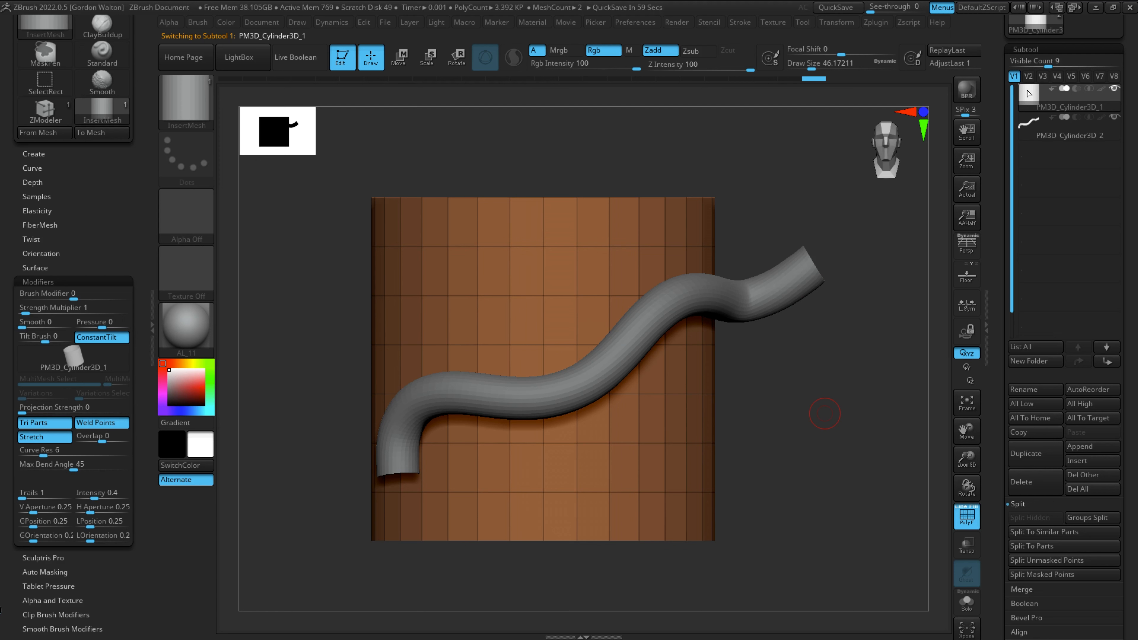
# - Select the tube's subtool and choose the ClayBuildup brush with a draw size of about 83
pyautogui.click(1023, 132)
pyautogui.press('b')
pyautogui.press('c')
pyautogui.press('b')
pyautogui.press('space')
pyautogui.moveTo(674, 302); pyautogui.dragTo(681, 301)
# - Try a ClayBuildup stroke along the tube, view it without polyframe, and undo the sculpting
pyautogui.moveTo(632, 351)
pyautogui.mouseDown()
pyautogui.moveTo(617, 364)
pyautogui.moveTo(648, 324)
pyautogui.moveTo(609, 366)
pyautogui.moveTo(475, 401)
pyautogui.moveTo(403, 443)
pyautogui.mouseUp()
pyautogui.hotkey('shift', 'f')
pyautogui.hotkey('ctrl', 'z')
pyautogui.hotkey('ctrl', 'z')
pyautogui.hotkey('ctrl', 'z')
pyautogui.hotkey('ctrl', 'z')
pyautogui.hotkey('ctrl', 'z')
pyautogui.keyDown('alt'); pyautogui.moveTo(881, 466); pyautogui.dragTo(870, 473); pyautogui.keyUp('alt')
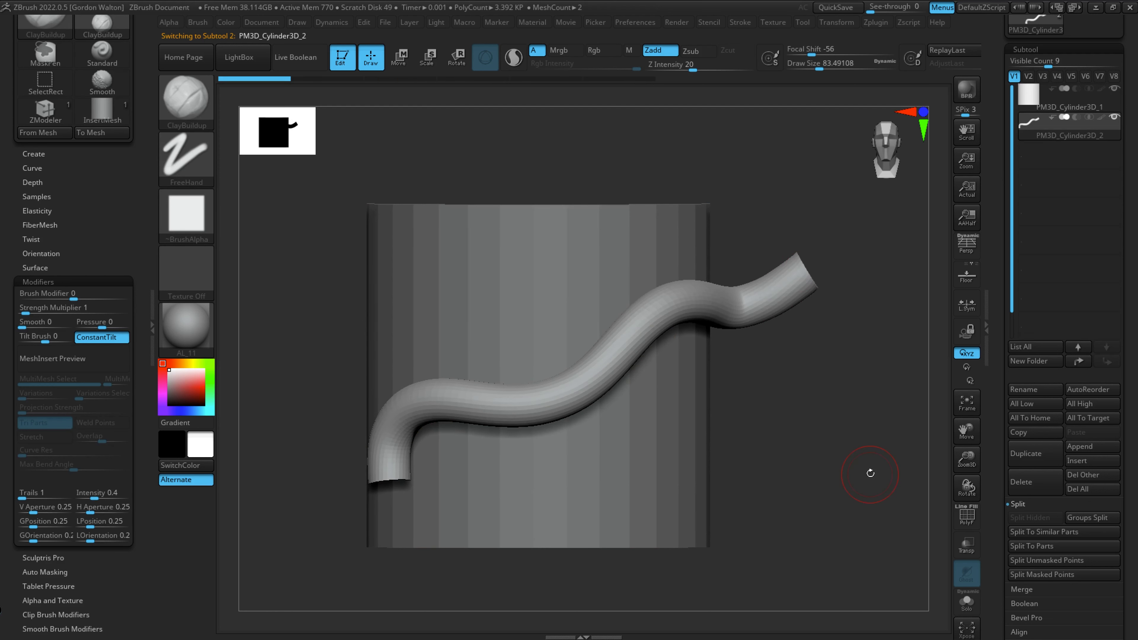
# - Delete the tube's subtool so only the cylinder remains, and turn the polyframe on
pyautogui.moveTo(998, 212); pyautogui.dragTo(1003, 277)
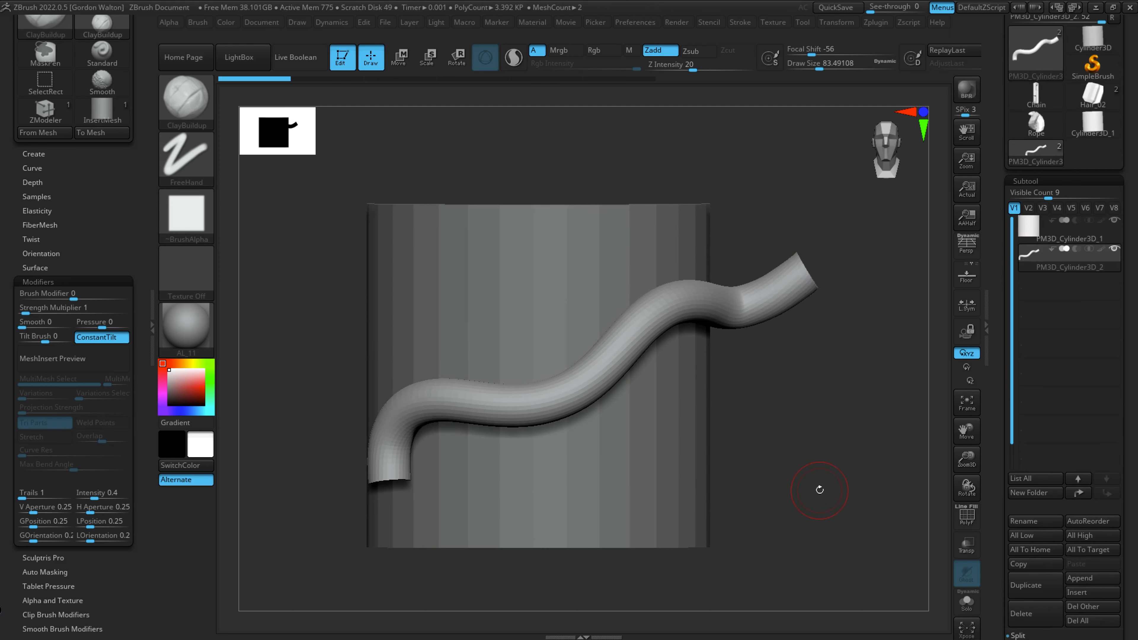
pyautogui.click(1023, 613)
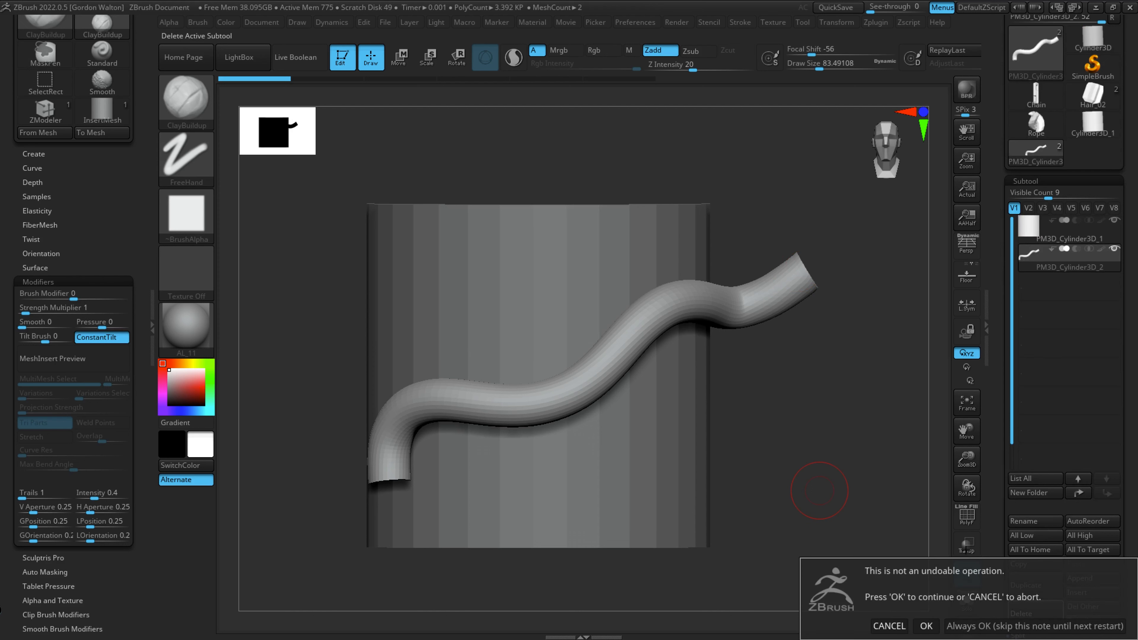
pyautogui.click(924, 626)
pyautogui.hotkey('shift', 'f')
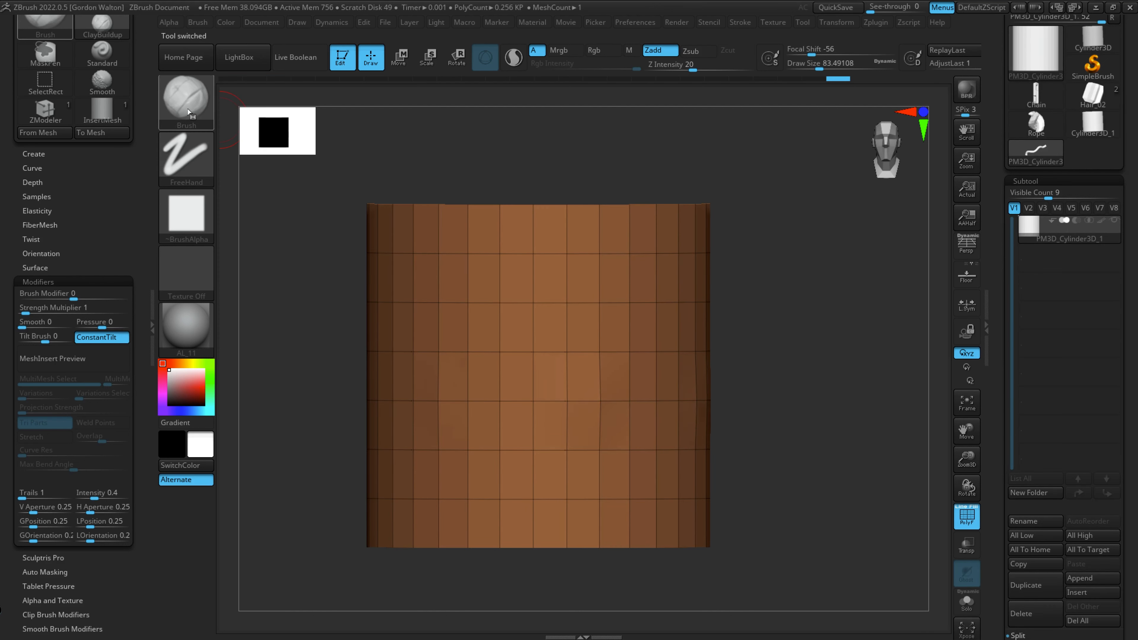
# - Select the InsertMesh tube brush and draw a wavy tube across the cylinder and past its right edge
pyautogui.press('b')
pyautogui.click(428, 577)
pyautogui.moveTo(439, 464)
pyautogui.mouseDown()
pyautogui.moveTo(551, 347)
pyautogui.moveTo(802, 291)
pyautogui.mouseUp()
pyautogui.keyDown('alt'); pyautogui.moveTo(892, 435); pyautogui.dragTo(868, 435); pyautogui.keyUp('alt')
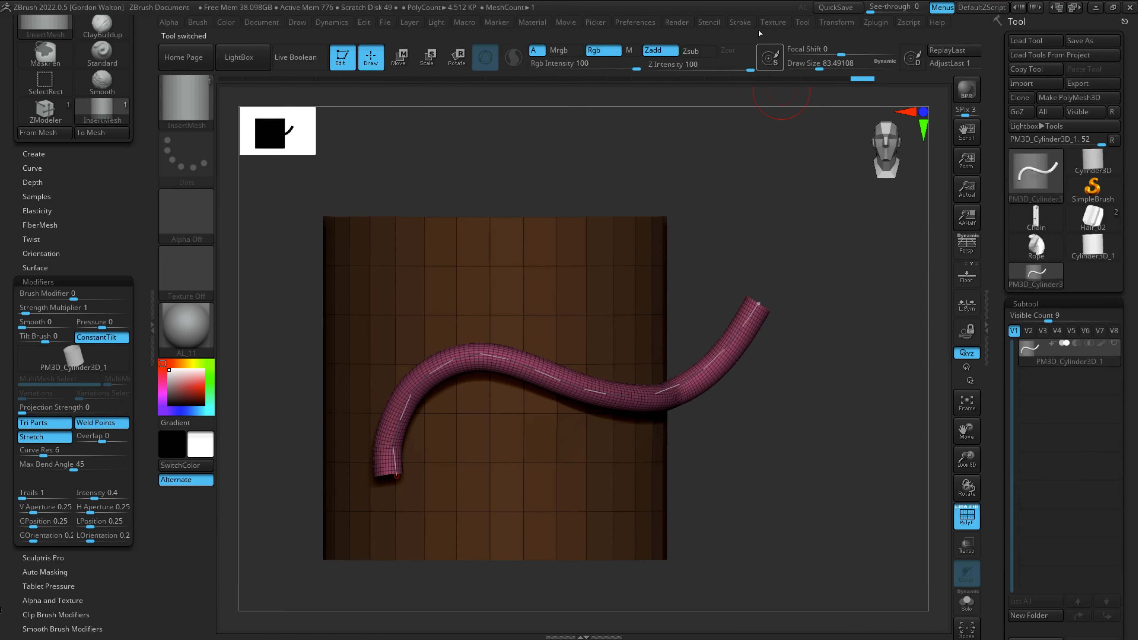
# - Open the Stroke palette's Curve settings and undo the wavy tube
pyautogui.click(740, 22)
pyautogui.click(735, 40)
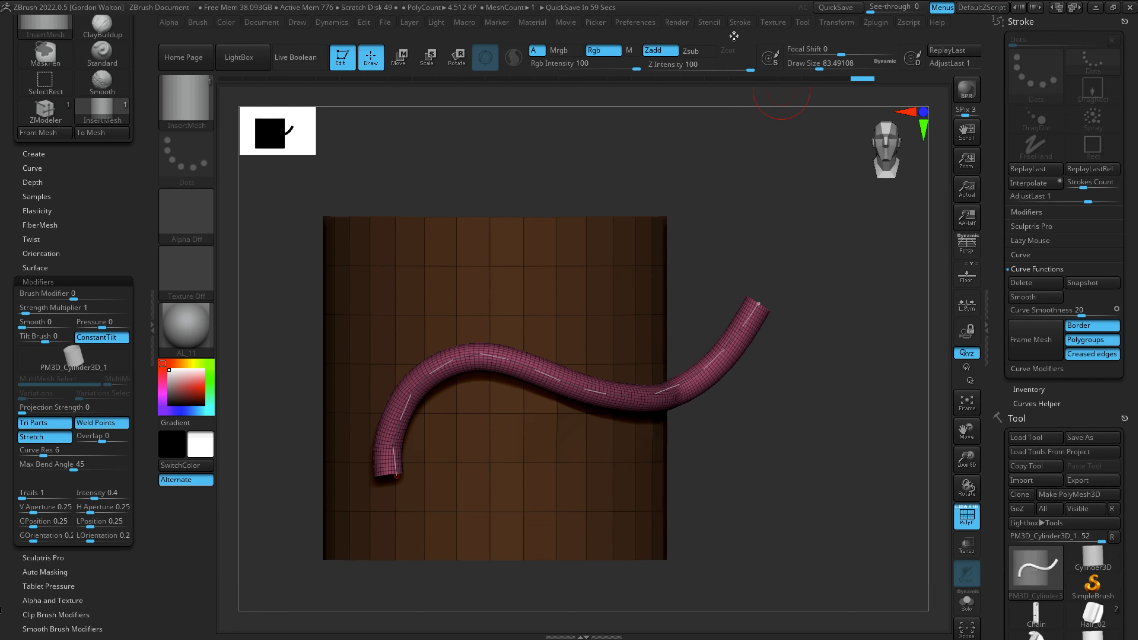
pyautogui.click(1026, 254)
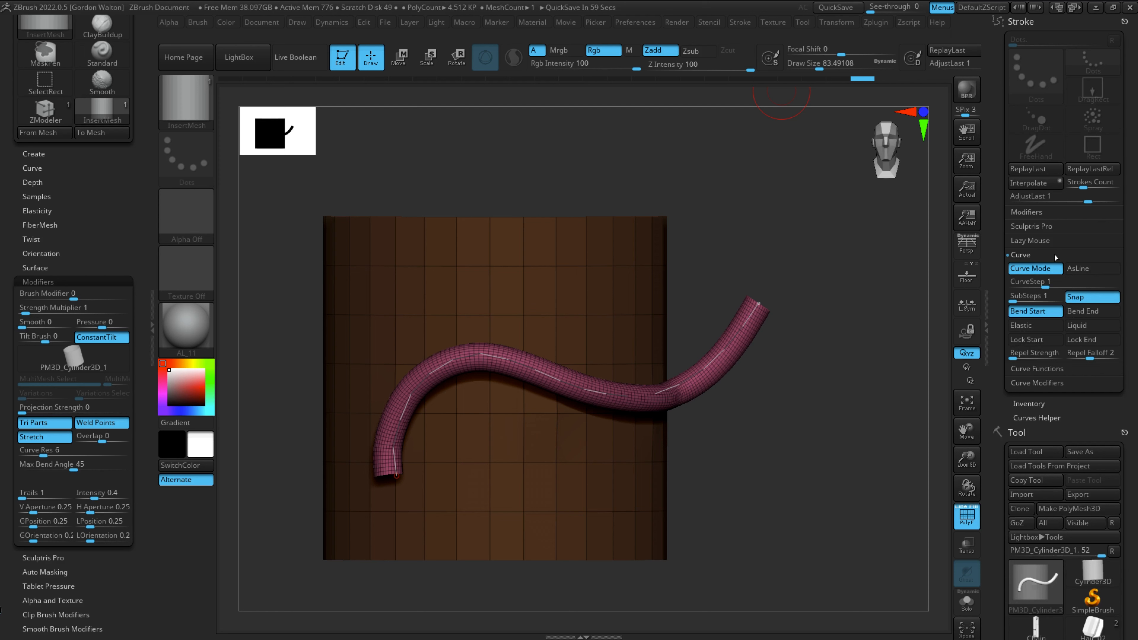
pyautogui.hotkey('ctrl', 'z')
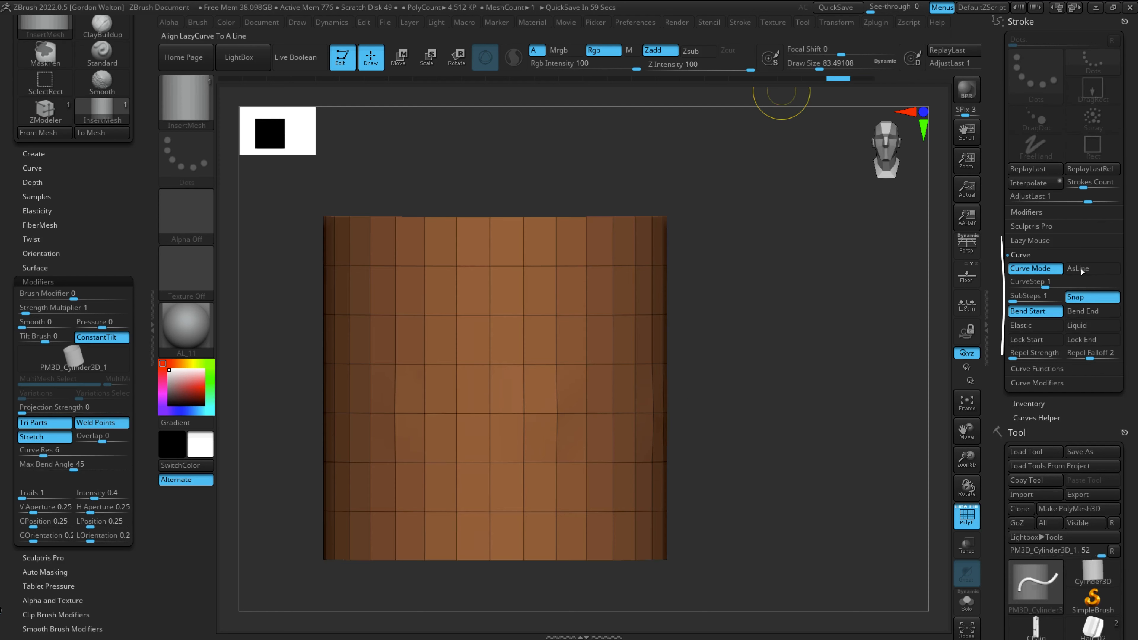
# - Turn on AsLine, try a straight diagonal tube across the cylinder, and undo it
pyautogui.click(1088, 269)
pyautogui.moveTo(424, 472)
pyautogui.mouseDown()
pyautogui.moveTo(775, 207)
pyautogui.moveTo(784, 170)
pyautogui.mouseUp()
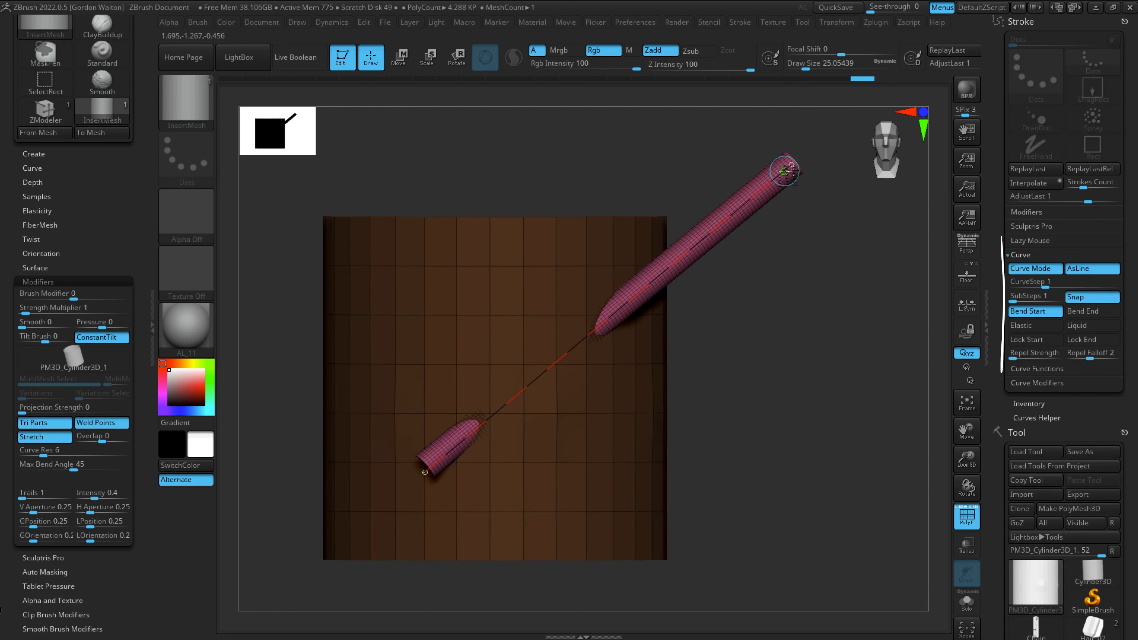
pyautogui.hotkey('ctrl', 'z')
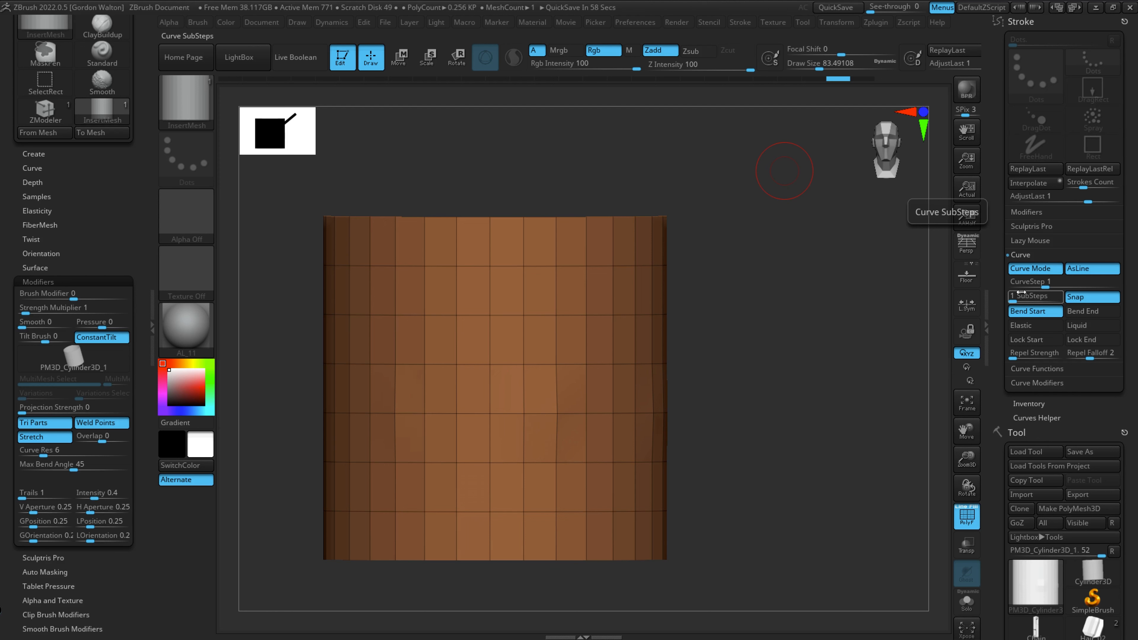
# - Set CurveStep to about 2.92, try a straight tube, and with AsLine off draw a wavy tube across the cylinder
pyautogui.moveTo(1045, 286); pyautogui.dragTo(1069, 286)
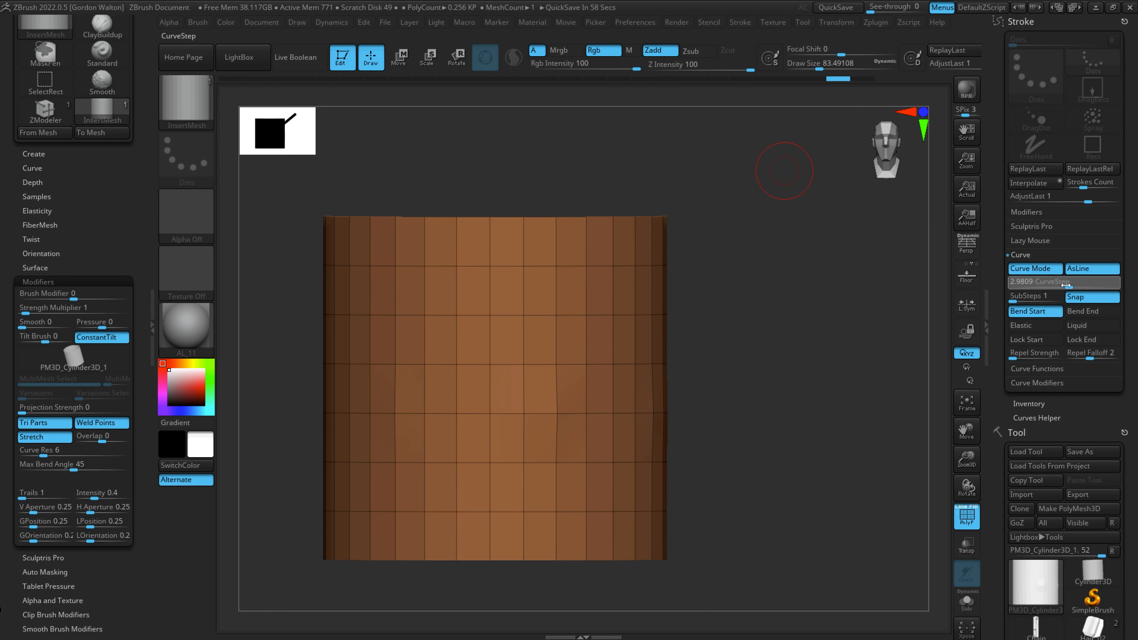
pyautogui.moveTo(351, 383)
pyautogui.mouseDown()
pyautogui.moveTo(427, 336)
pyautogui.moveTo(503, 257)
pyautogui.moveTo(592, 315)
pyautogui.moveTo(608, 232)
pyautogui.moveTo(587, 425)
pyautogui.moveTo(640, 549)
pyautogui.moveTo(820, 424)
pyautogui.moveTo(838, 212)
pyautogui.mouseUp()
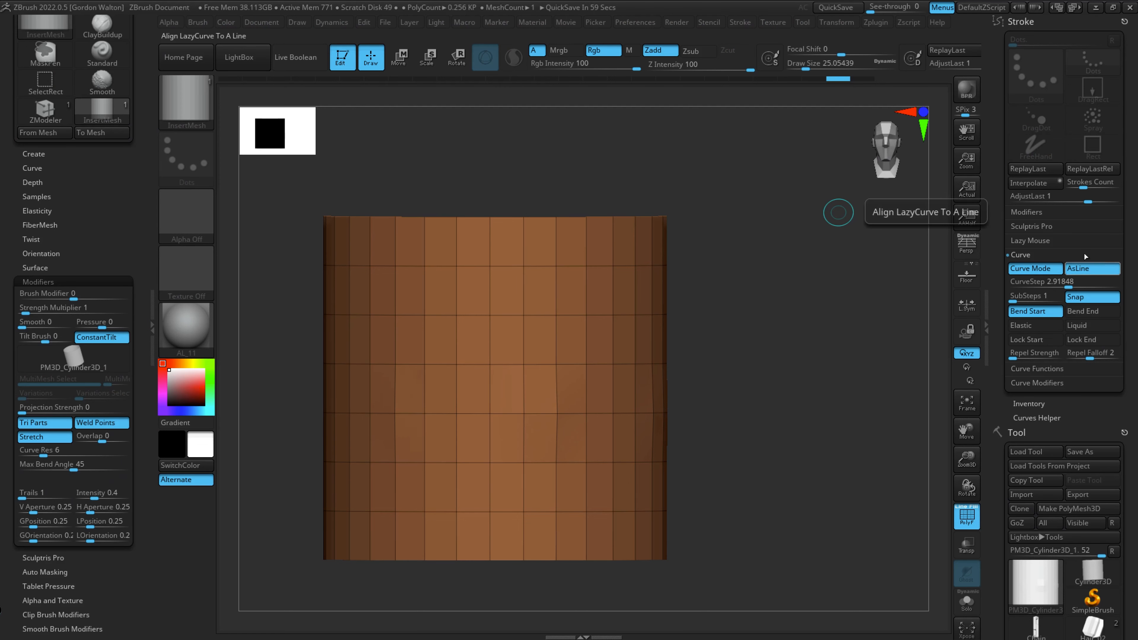
pyautogui.click(1085, 267)
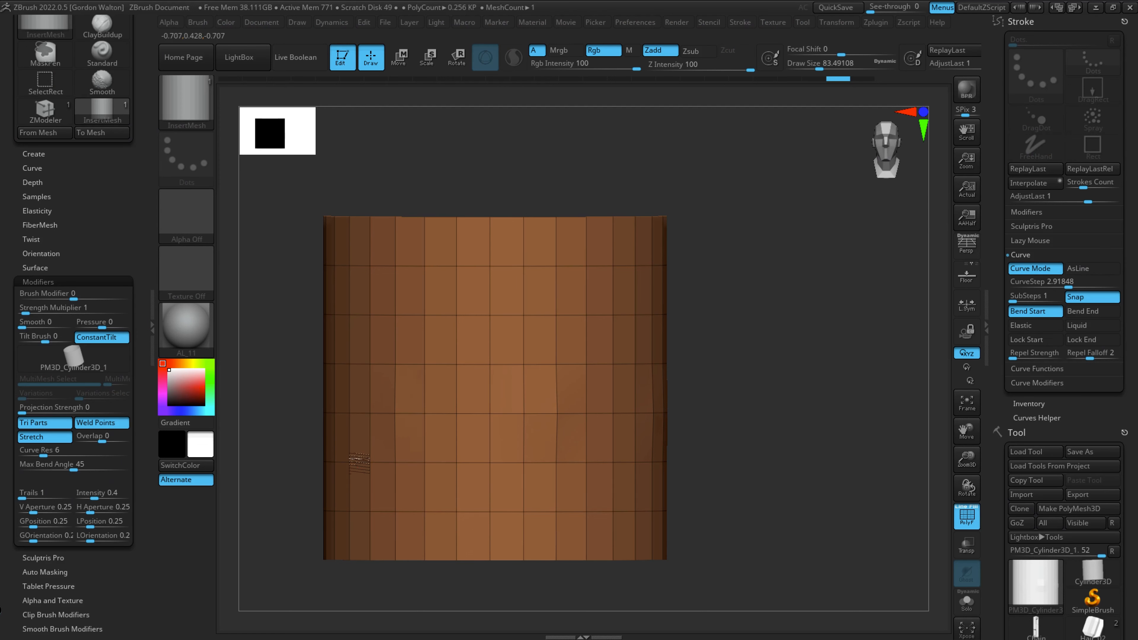
pyautogui.moveTo(426, 397)
pyautogui.mouseDown()
pyautogui.moveTo(512, 354)
pyautogui.moveTo(586, 283)
pyautogui.mouseUp()
pyautogui.moveTo(697, 192); pyautogui.dragTo(768, 188)
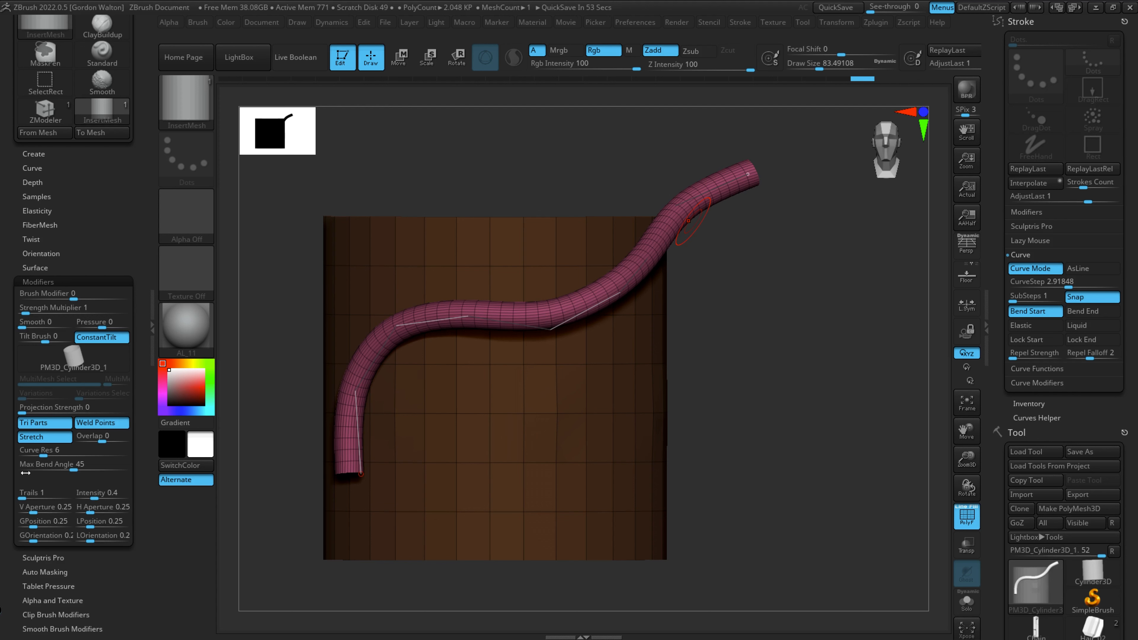
# - Set CurveStep to about 1.07, draw a second wavy tube below the first for comparison, and undo both tubes
pyautogui.moveTo(1068, 285); pyautogui.dragTo(1047, 285)
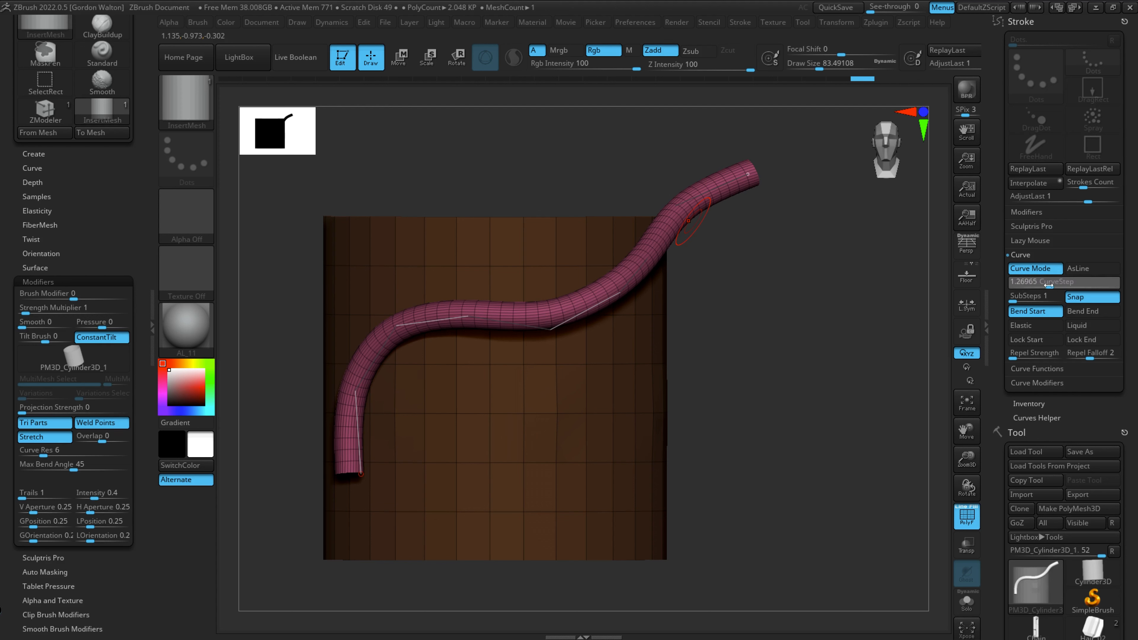
pyautogui.moveTo(446, 511); pyautogui.dragTo(595, 462)
pyautogui.moveTo(729, 309); pyautogui.dragTo(846, 218)
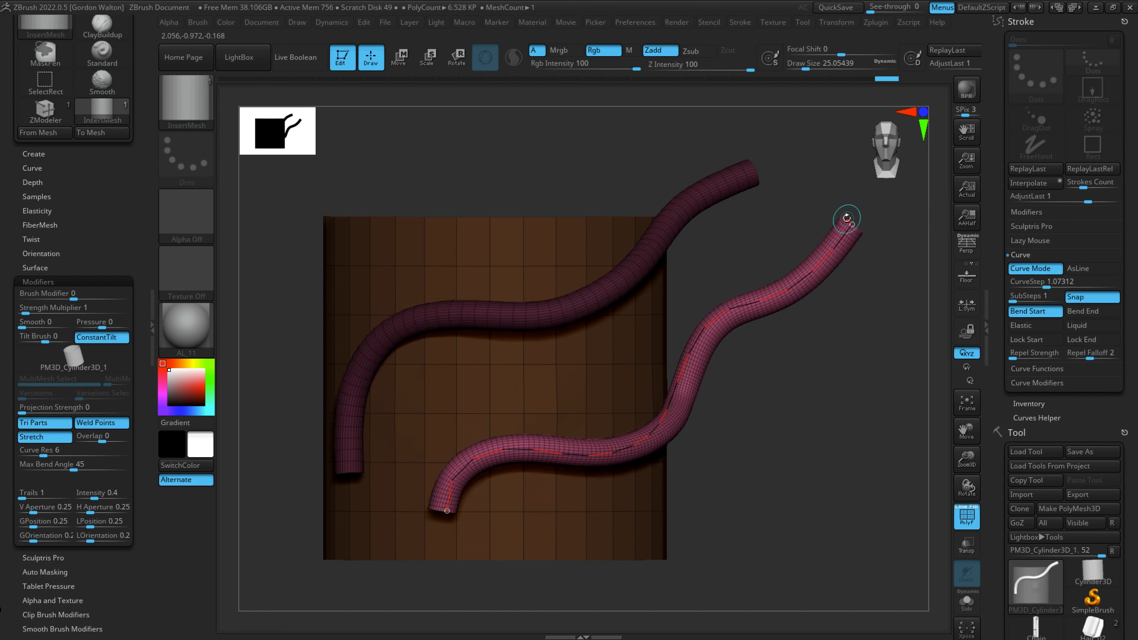
pyautogui.hotkey('ctrl', 'z')
pyautogui.hotkey('ctrl', 'z')
# - Choose the EH_Chain brush and draw a curving chain across the cylinder and up past its right edge
pyautogui.click(198, 112)
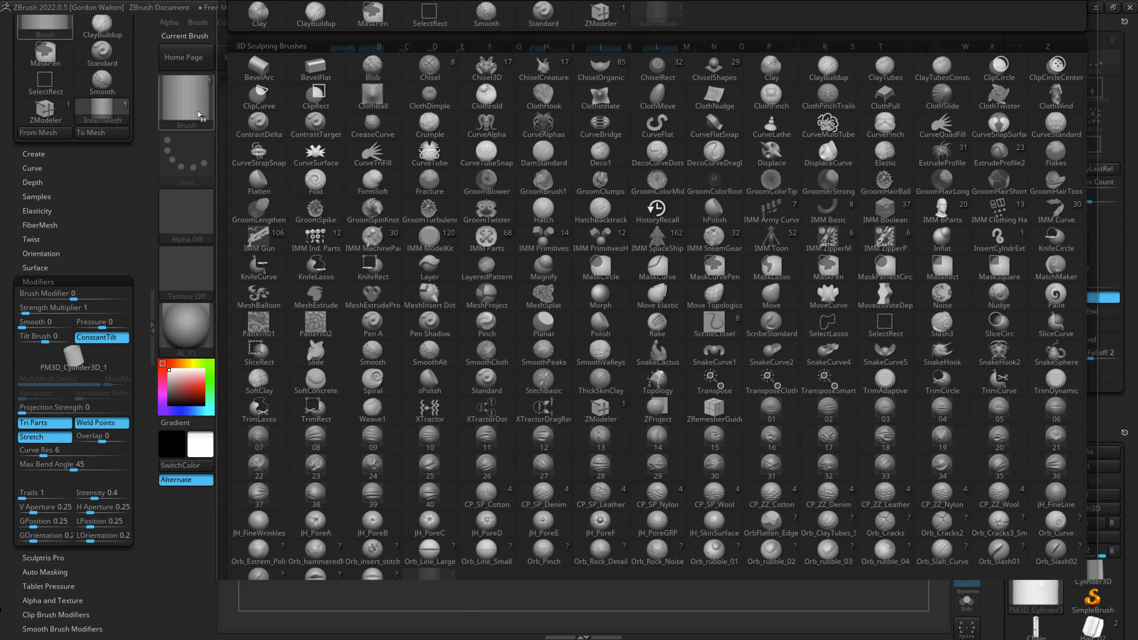
pyautogui.click(186, 102)
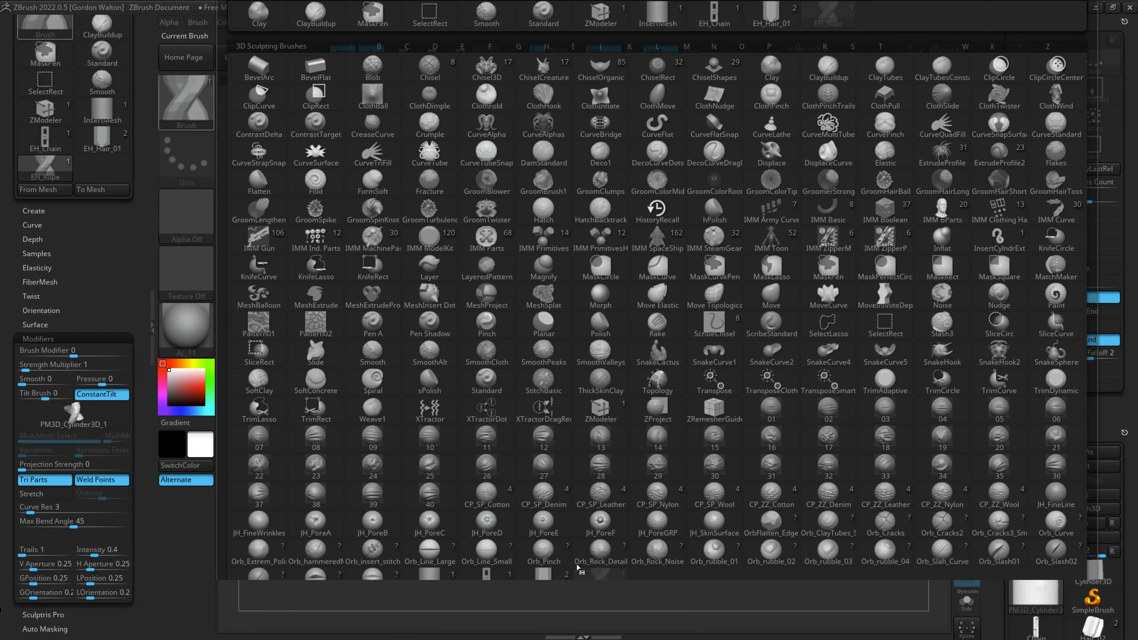
pyautogui.click(488, 573)
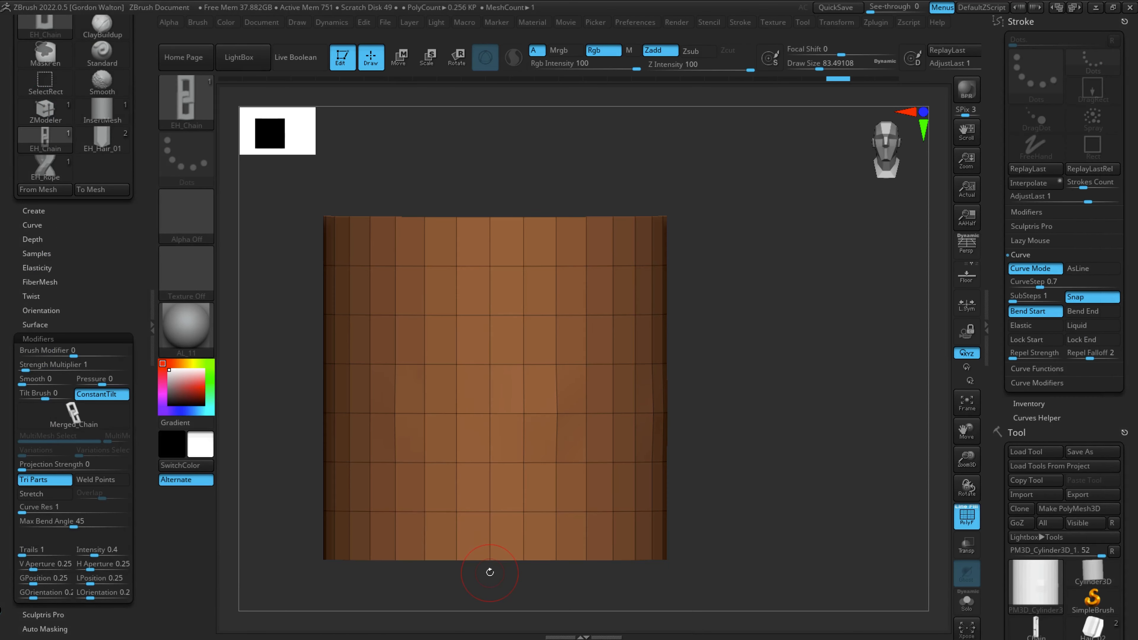
pyautogui.moveTo(769, 335); pyautogui.dragTo(826, 208)
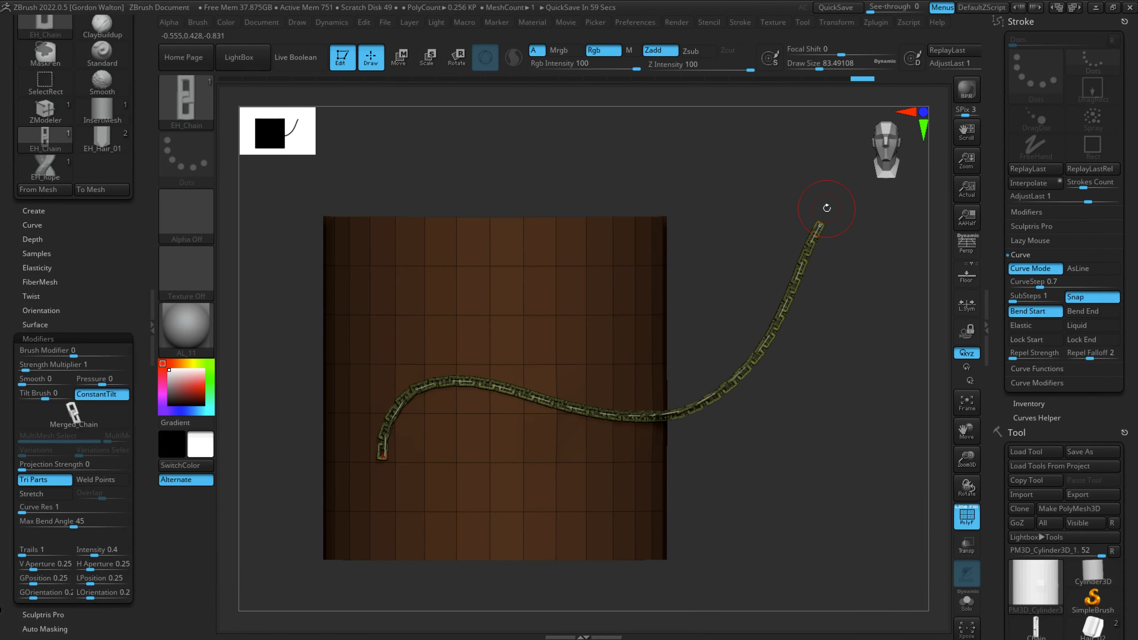
# - Increase the draw size to about 192 and update the drawn chain to use larger links
pyautogui.press('s')
pyautogui.moveTo(793, 432); pyautogui.dragTo(809, 432)
pyautogui.click(640, 415)
pyautogui.click(493, 392)
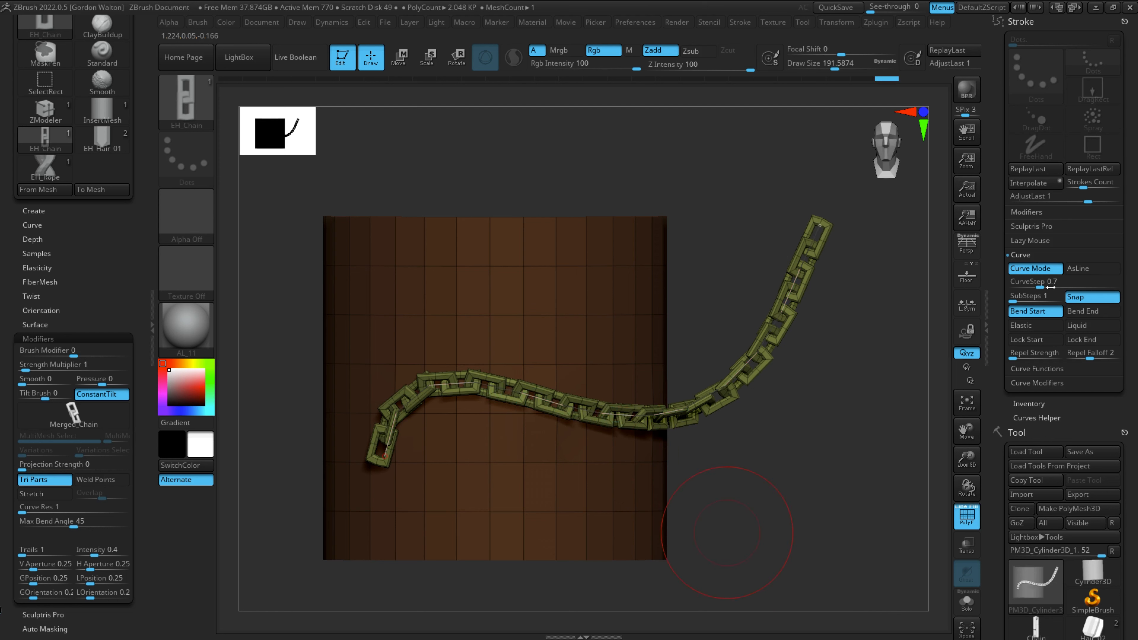
# - Set the chain brush's CurveStep to about 1.71, try another chain above the first, and undo both chains
pyautogui.moveTo(1044, 282); pyautogui.dragTo(1059, 282)
pyautogui.moveTo(724, 165); pyautogui.dragTo(802, 160)
pyautogui.hotkey('ctrl', 'z')
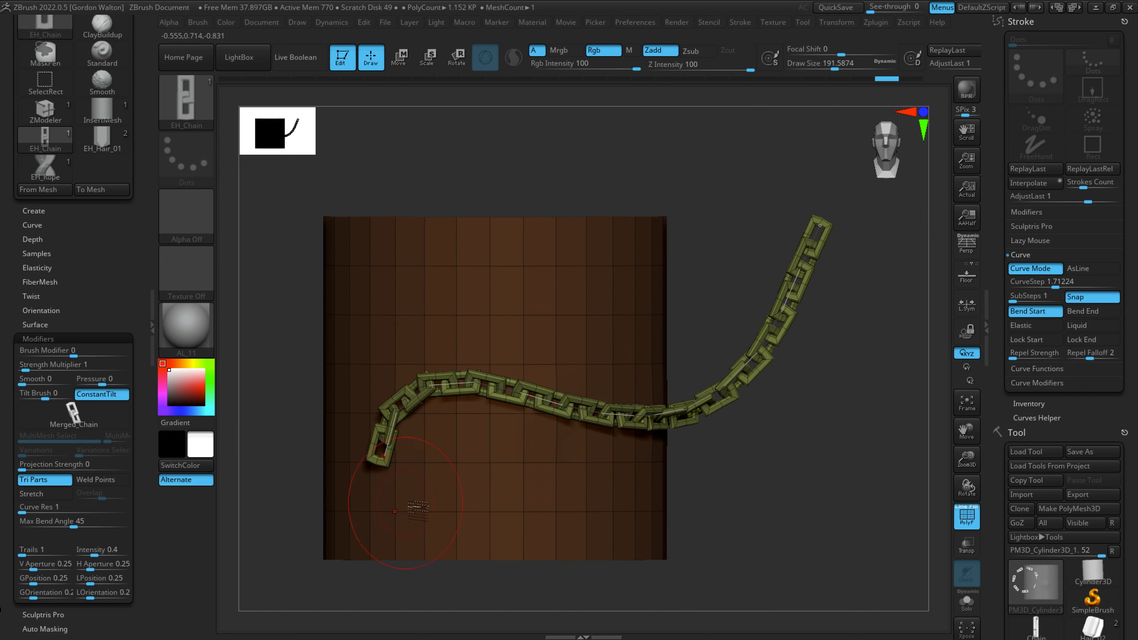
pyautogui.hotkey('ctrl', 'z')
pyautogui.hotkey('ctrl', 'z')
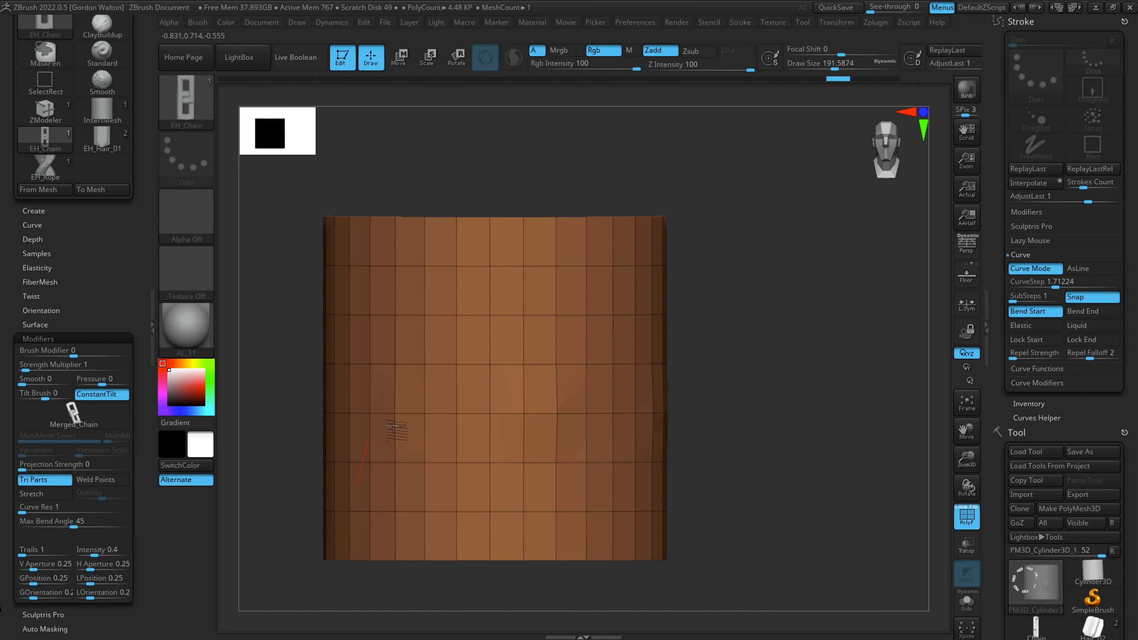
# - Try a chain with widely spaced links from the cylinder's lower left past its right edge, and undo it
pyautogui.moveTo(873, 244); pyautogui.dragTo(878, 229)
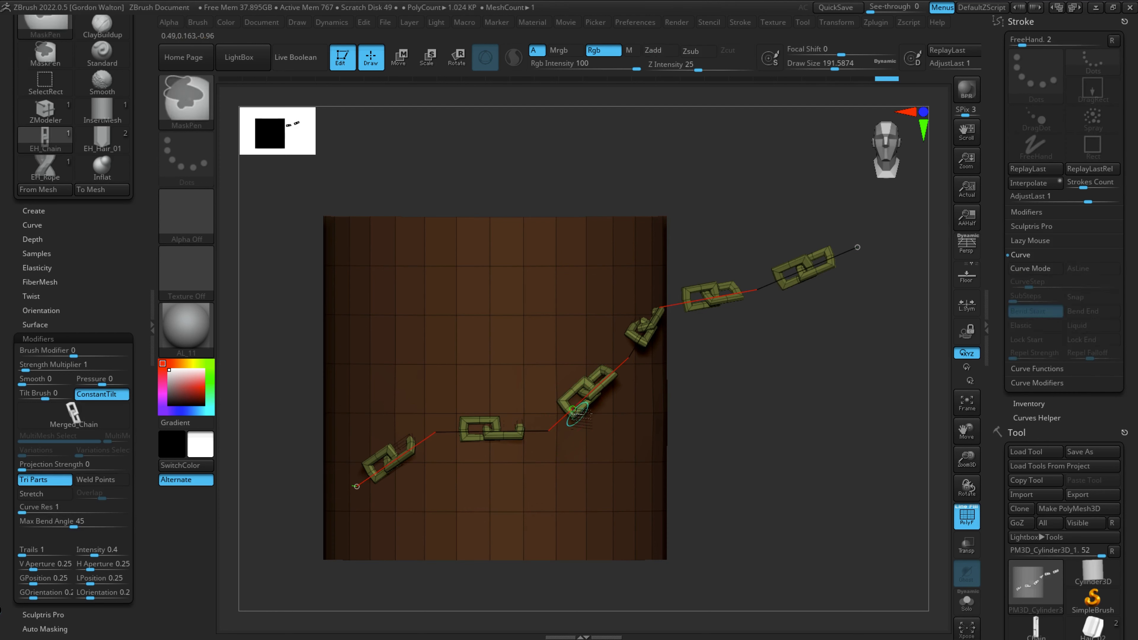
pyautogui.hotkey('ctrl', 'z')
pyautogui.hotkey('ctrl', 'z')
pyautogui.hotkey('ctrl', 'z')
pyautogui.hotkey('ctrl', 'z')
pyautogui.hotkey('ctrl', 'z')
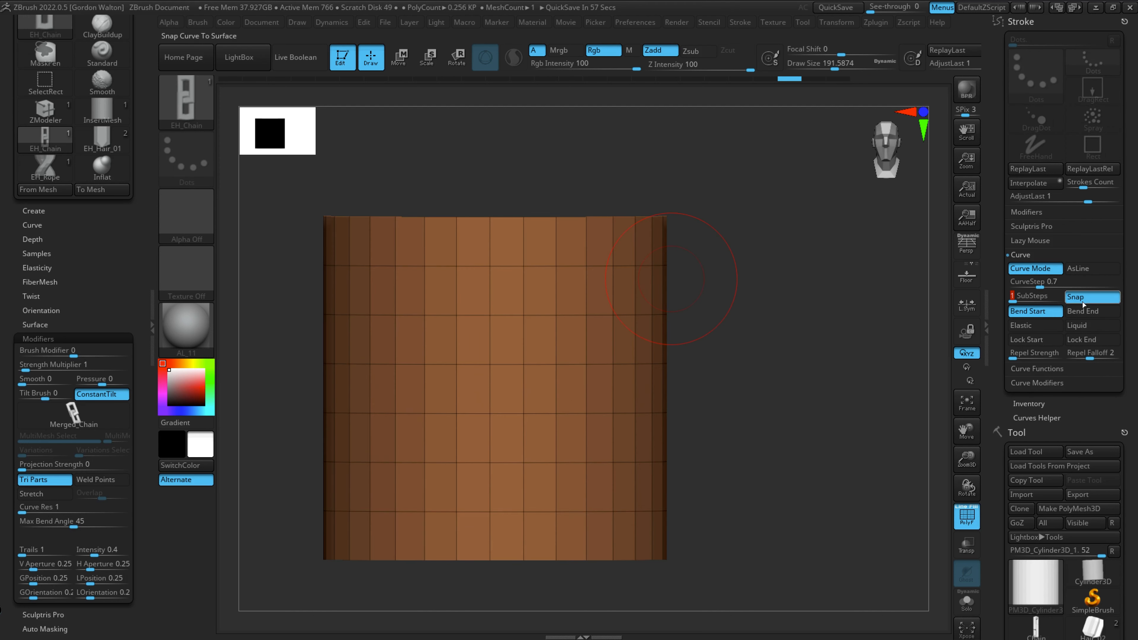
# - With Snap on, try a chain across the front of the cylinder seen from above, and undo it
pyautogui.moveTo(740, 473)
pyautogui.keyDown('alt'); pyautogui.mouseDown()
pyautogui.moveTo(752, 493)
pyautogui.moveTo(779, 502)
pyautogui.mouseUp(); pyautogui.keyUp('alt')
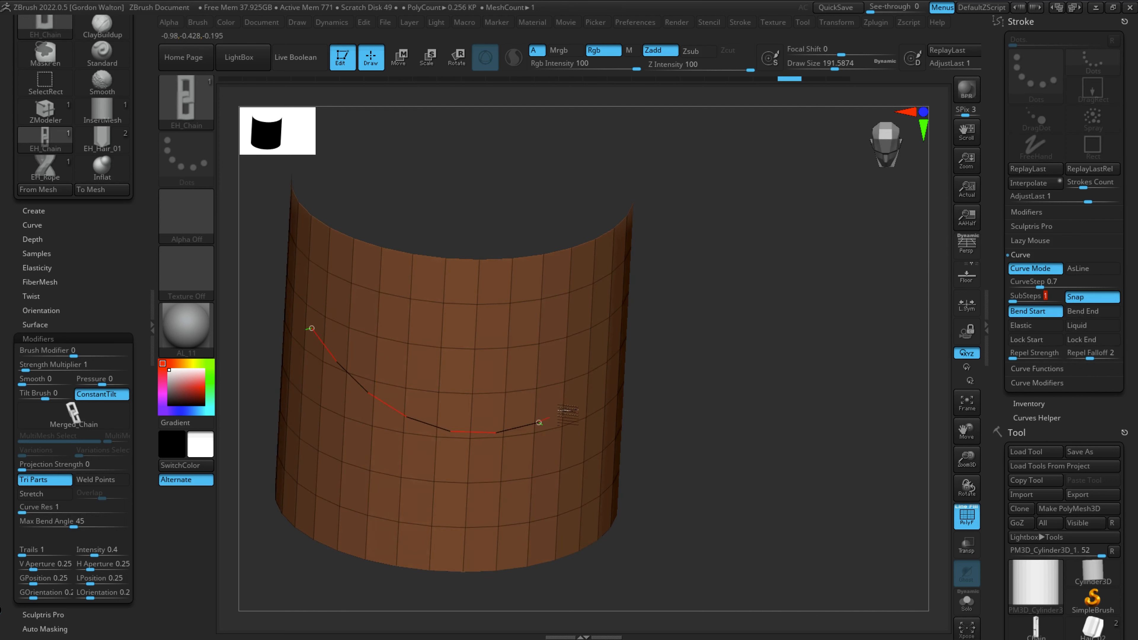
pyautogui.moveTo(563, 410); pyautogui.dragTo(579, 396)
pyautogui.keyDown('alt'); pyautogui.moveTo(729, 428); pyautogui.dragTo(761, 443); pyautogui.keyUp('alt')
pyautogui.hotkey('ctrl', 'z')
pyautogui.hotkey('ctrl', 'z')
pyautogui.hotkey('ctrl', 'z')
pyautogui.hotkey('ctrl', 'z')
pyautogui.hotkey('ctrl', 'z')
pyautogui.hotkey('ctrl', 'z')
pyautogui.hotkey('ctrl', 'z')
pyautogui.keyDown('alt'); pyautogui.moveTo(784, 474); pyautogui.dragTo(797, 456); pyautogui.keyUp('alt')
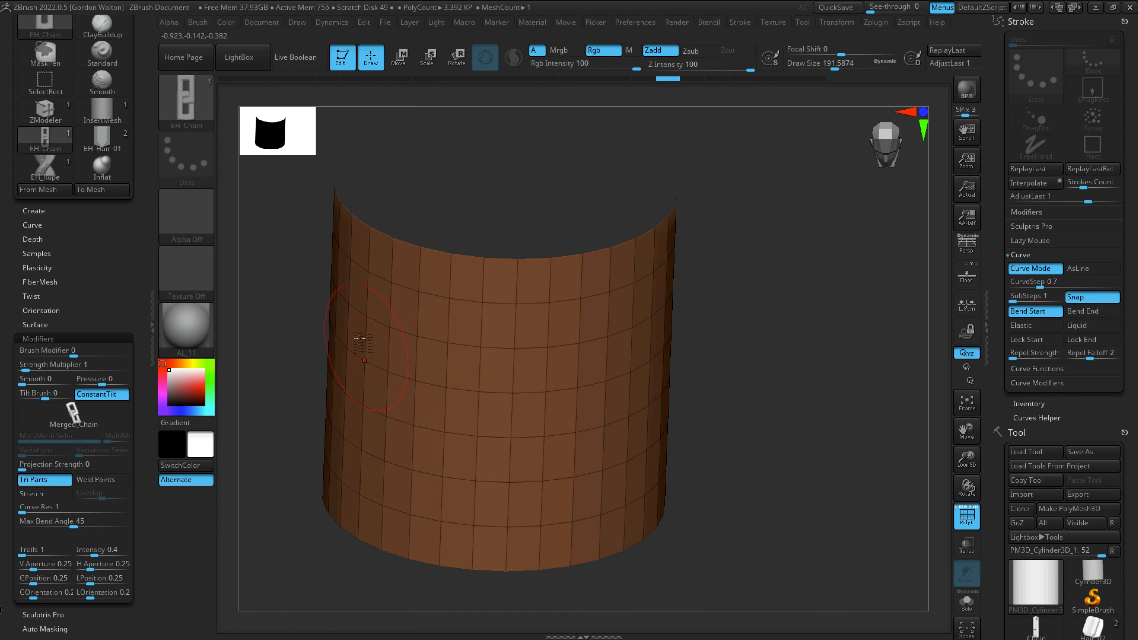
# - Draw snapped chains around the cylinder's curved front, examine how they follow the surface from several angles, and undo them
pyautogui.moveTo(587, 384); pyautogui.dragTo(666, 341)
pyautogui.moveTo(819, 468)
pyautogui.mouseDown()
pyautogui.moveTo(797, 519)
pyautogui.moveTo(812, 535)
pyautogui.moveTo(803, 501)
pyautogui.mouseUp()
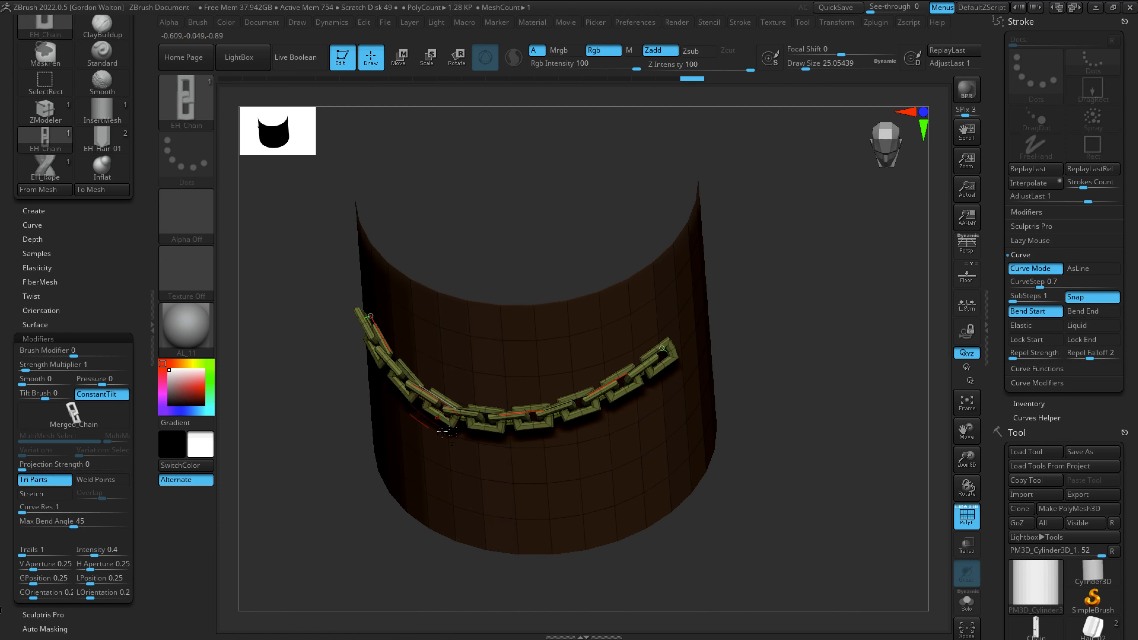
pyautogui.moveTo(777, 369); pyautogui.dragTo(729, 435)
pyautogui.moveTo(578, 416); pyautogui.dragTo(661, 315)
pyautogui.moveTo(735, 287); pyautogui.dragTo(762, 329)
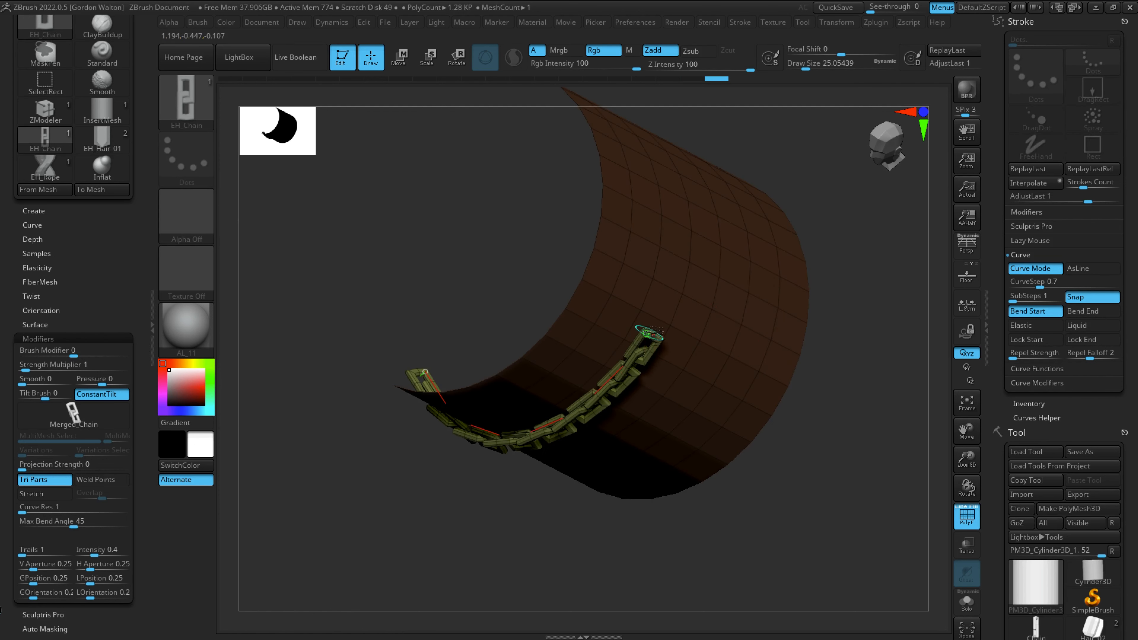
pyautogui.moveTo(831, 412); pyautogui.dragTo(822, 496)
pyautogui.moveTo(798, 605); pyautogui.dragTo(861, 488)
pyautogui.hotkey('ctrl', 'z')
# - Turn off Snap, try a chain running past the cylinder's right edge, and undo it
pyautogui.click(1083, 299)
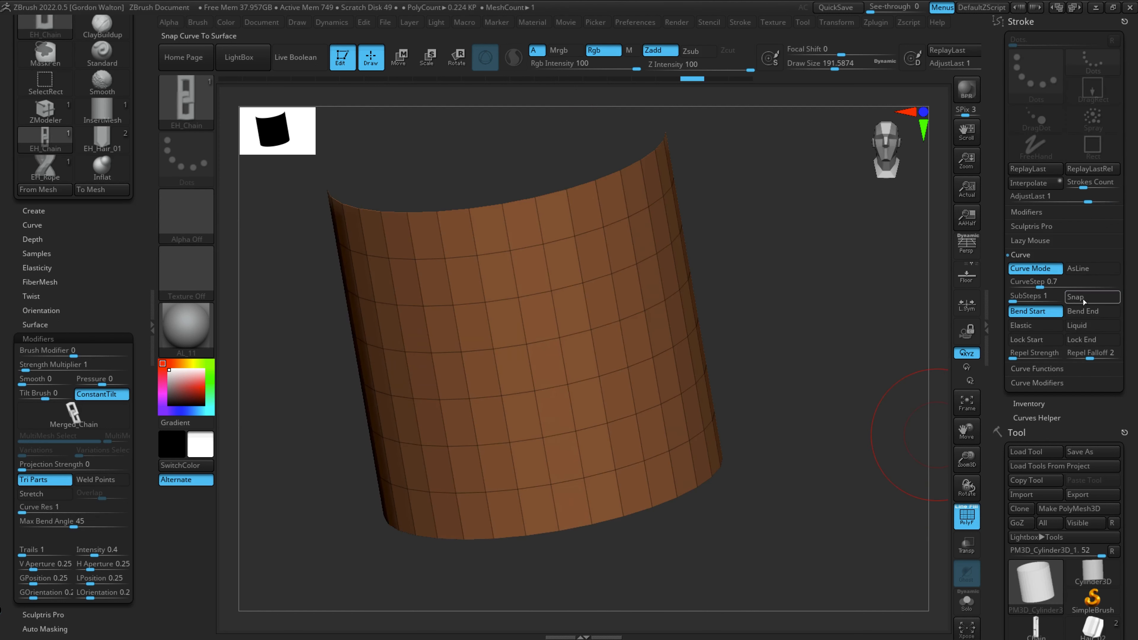
pyautogui.moveTo(634, 289); pyautogui.dragTo(636, 288)
pyautogui.moveTo(767, 251); pyautogui.dragTo(761, 318)
pyautogui.moveTo(606, 352); pyautogui.dragTo(853, 265)
pyautogui.hotkey('ctrl', 'z')
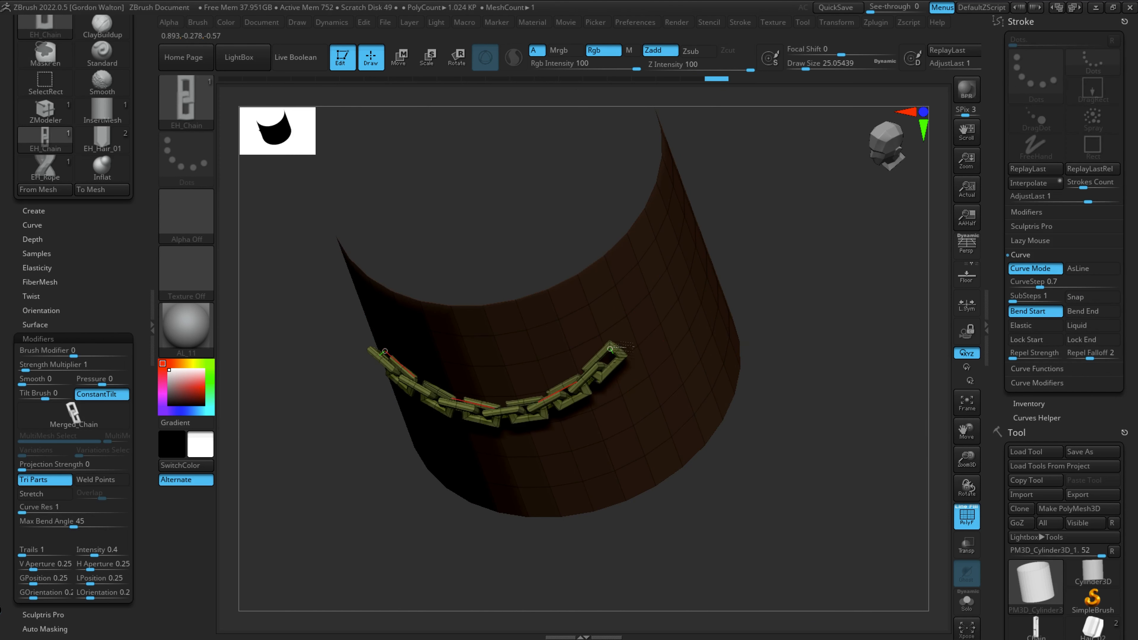
# - Draw another unsnapped chain around the cylinder's front, examine it from other angles, and undo it
pyautogui.moveTo(610, 353); pyautogui.dragTo(704, 283)
pyautogui.moveTo(795, 268); pyautogui.dragTo(776, 224)
pyautogui.hotkey('ctrl', 'z')
pyautogui.moveTo(772, 525)
pyautogui.mouseDown()
pyautogui.moveTo(764, 539)
pyautogui.moveTo(797, 522)
pyautogui.moveTo(775, 521)
pyautogui.mouseUp()
pyautogui.hotkey('ctrl', 'z')
pyautogui.hotkey('ctrl', 'z')
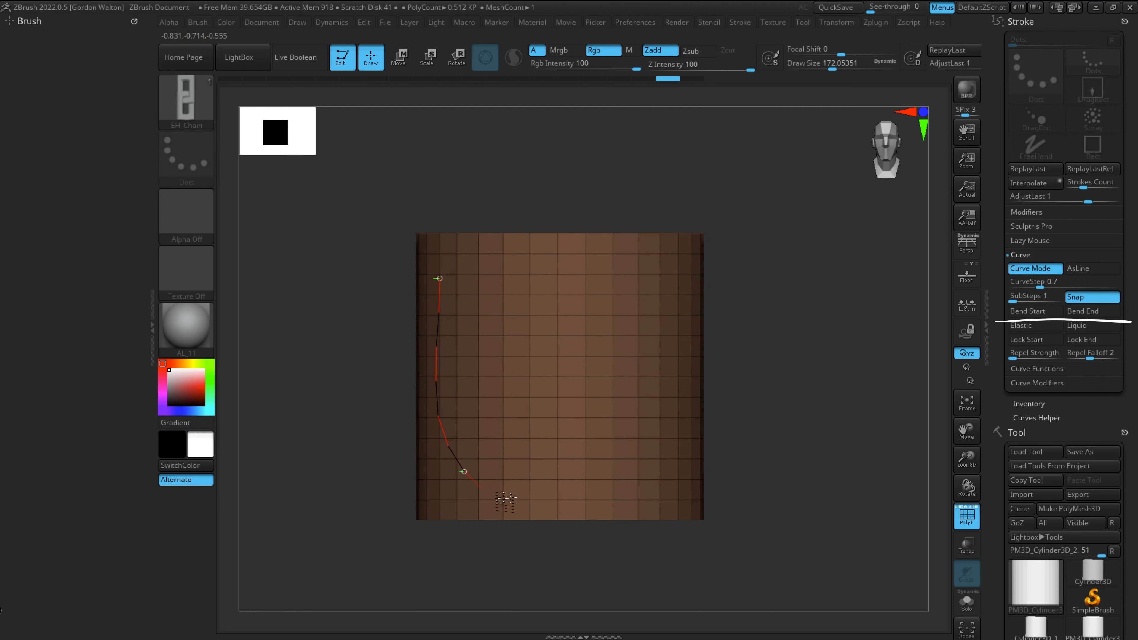
# - With Bend Start and Bend End off, draw a U-shaped chain on the cylinder and move the whole chain by its curve
pyautogui.moveTo(705, 314); pyautogui.dragTo(701, 274)
pyautogui.keyDown('alt'); pyautogui.moveTo(812, 334); pyautogui.dragTo(830, 312); pyautogui.keyUp('alt')
pyautogui.moveTo(588, 482)
pyautogui.mouseDown()
pyautogui.moveTo(638, 473)
pyautogui.moveTo(572, 419)
pyautogui.moveTo(635, 415)
pyautogui.moveTo(622, 432)
pyautogui.moveTo(540, 417)
pyautogui.moveTo(622, 395)
pyautogui.moveTo(634, 427)
pyautogui.moveTo(607, 464)
pyautogui.mouseUp()
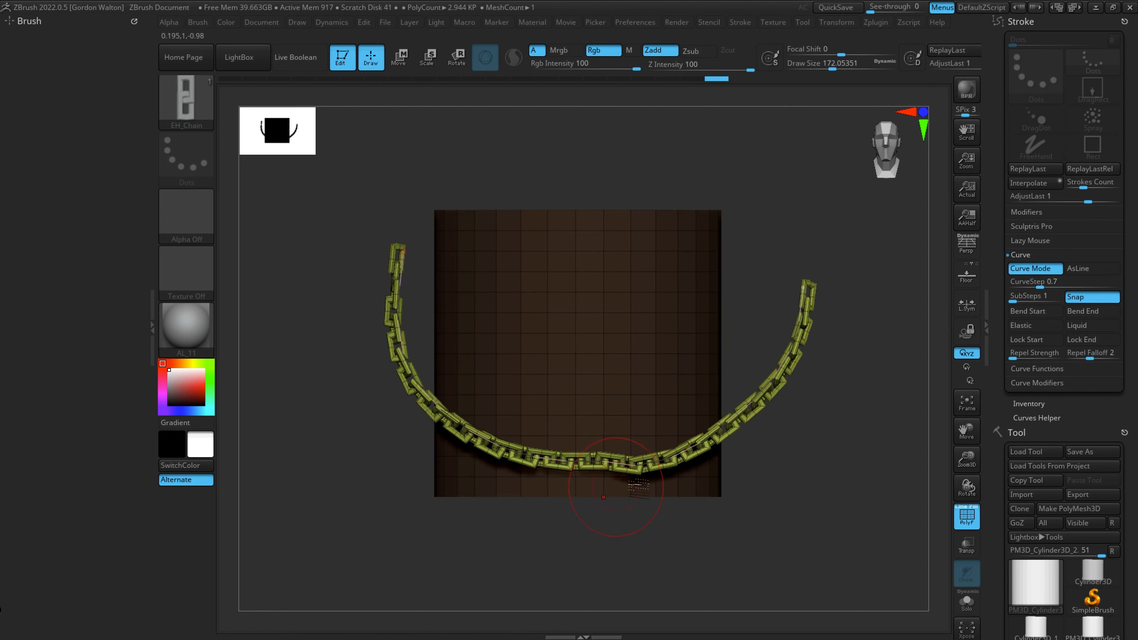
pyautogui.moveTo(595, 458); pyautogui.dragTo(602, 433)
# - Turn on Bend Start and Bend End, try bending the chain by pulling its curve, and undo the bending
pyautogui.click(1026, 311)
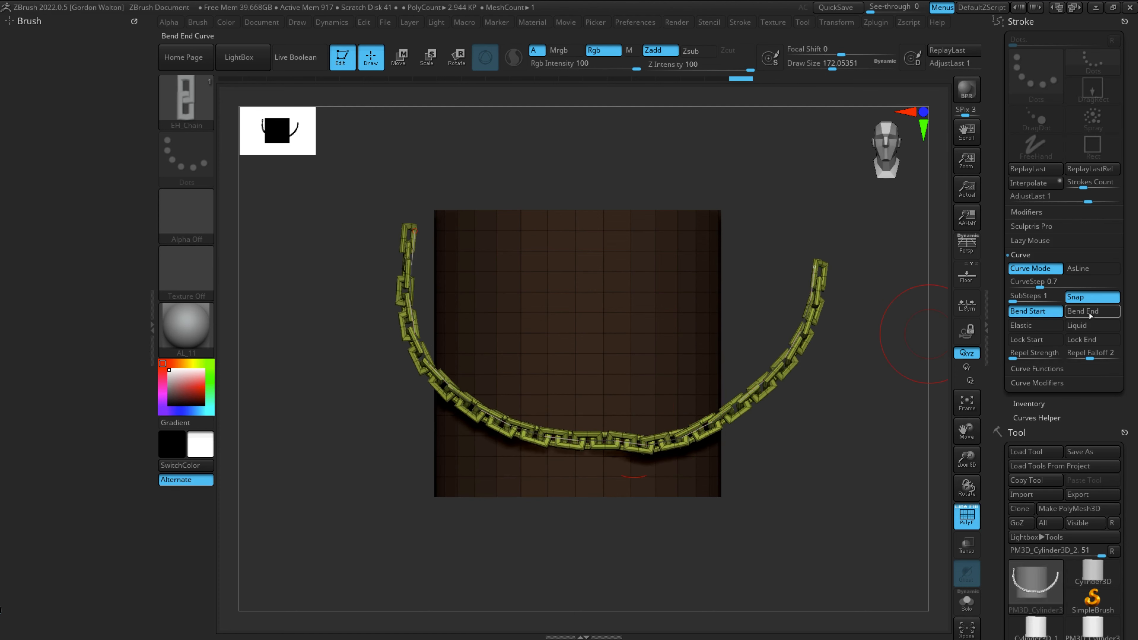
pyautogui.click(1092, 311)
pyautogui.moveTo(605, 437); pyautogui.dragTo(688, 403)
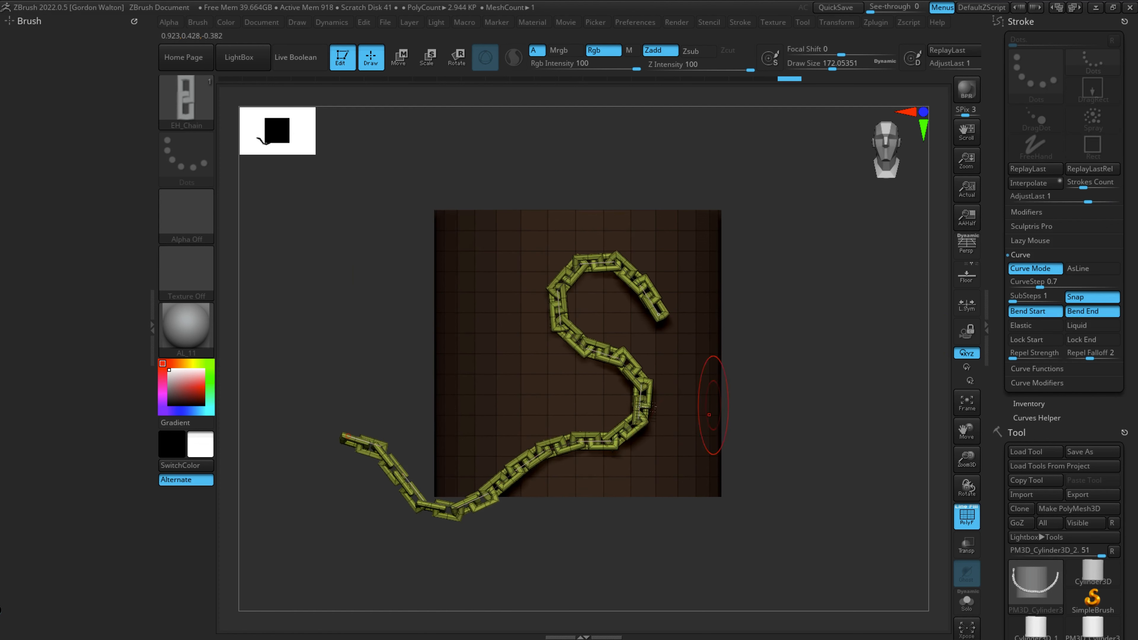
pyautogui.hotkey('ctrl', 'z')
pyautogui.hotkey('ctrl', 'z')
pyautogui.hotkey('ctrl', 'z')
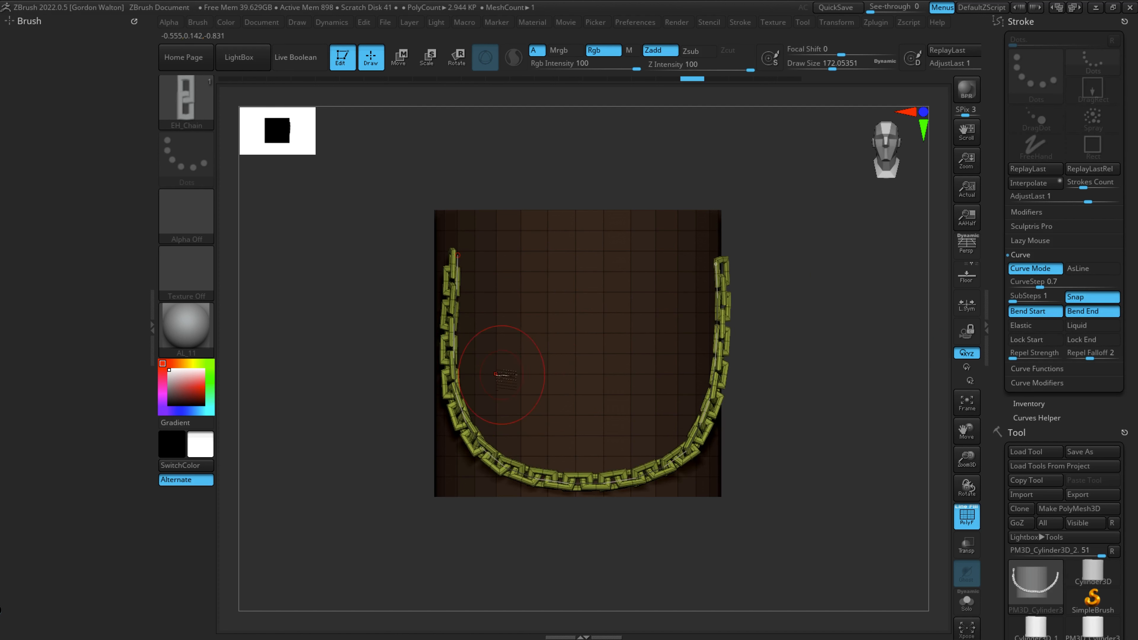
# - With Bend Start on and Bend End off, try pulling the chain's lower curve upward, and undo it
pyautogui.click(1092, 311)
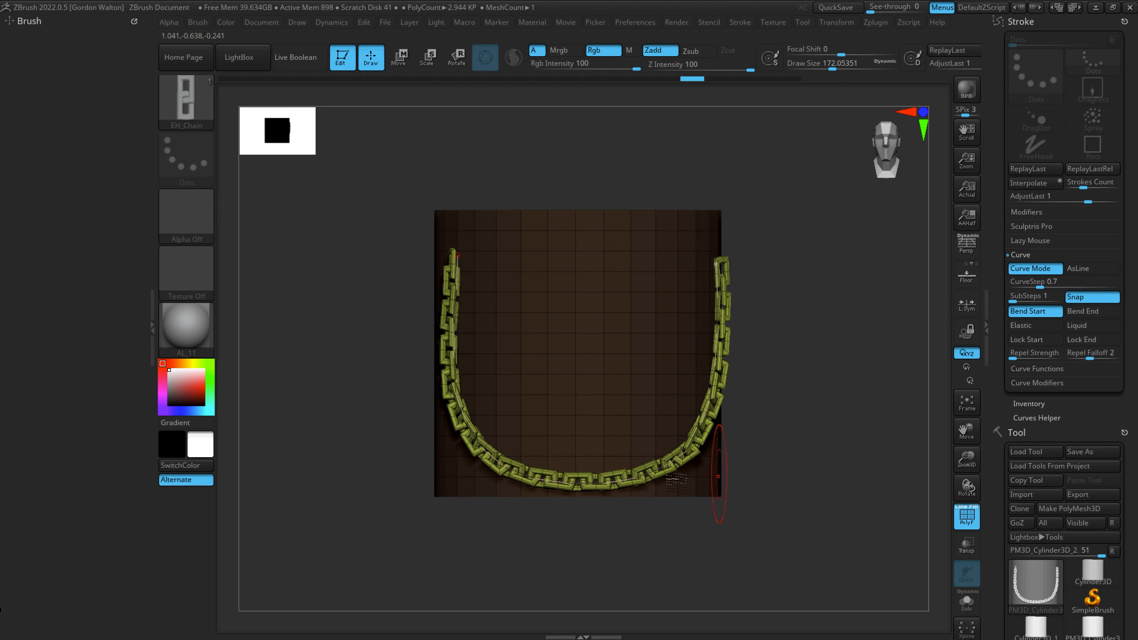
pyautogui.moveTo(587, 482); pyautogui.dragTo(587, 354)
pyautogui.hotkey('ctrl', 'z')
# - Turn off Bend Start, turn on Bend End, and reshape the U-shaped chain by pulling the middle of its curve
pyautogui.click(1040, 313)
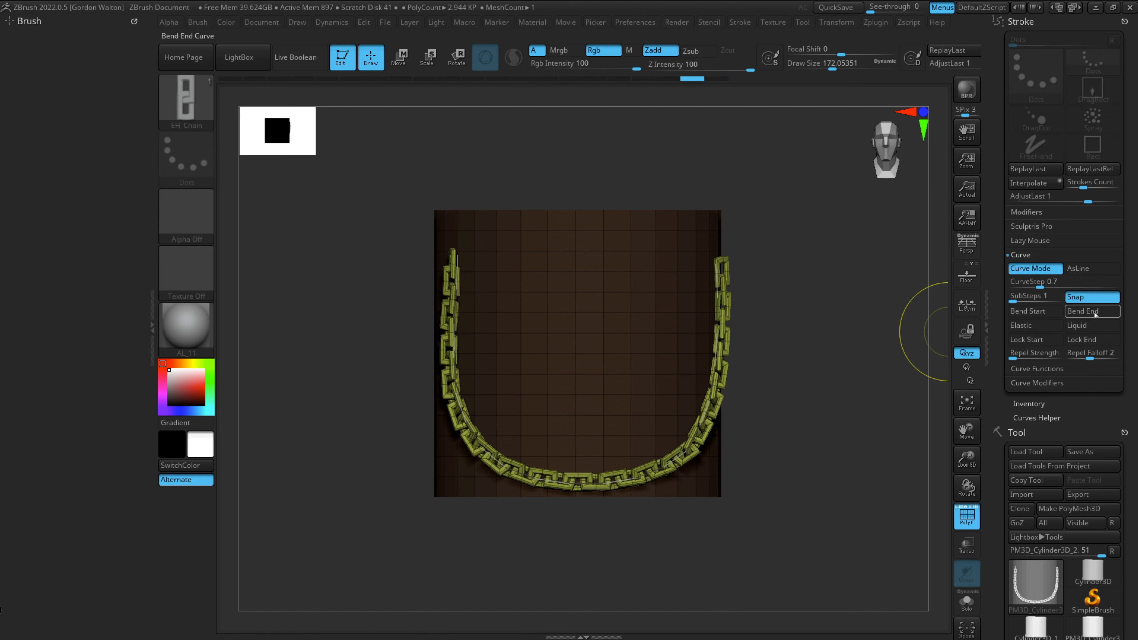
pyautogui.click(1095, 312)
pyautogui.moveTo(588, 481); pyautogui.dragTo(499, 405)
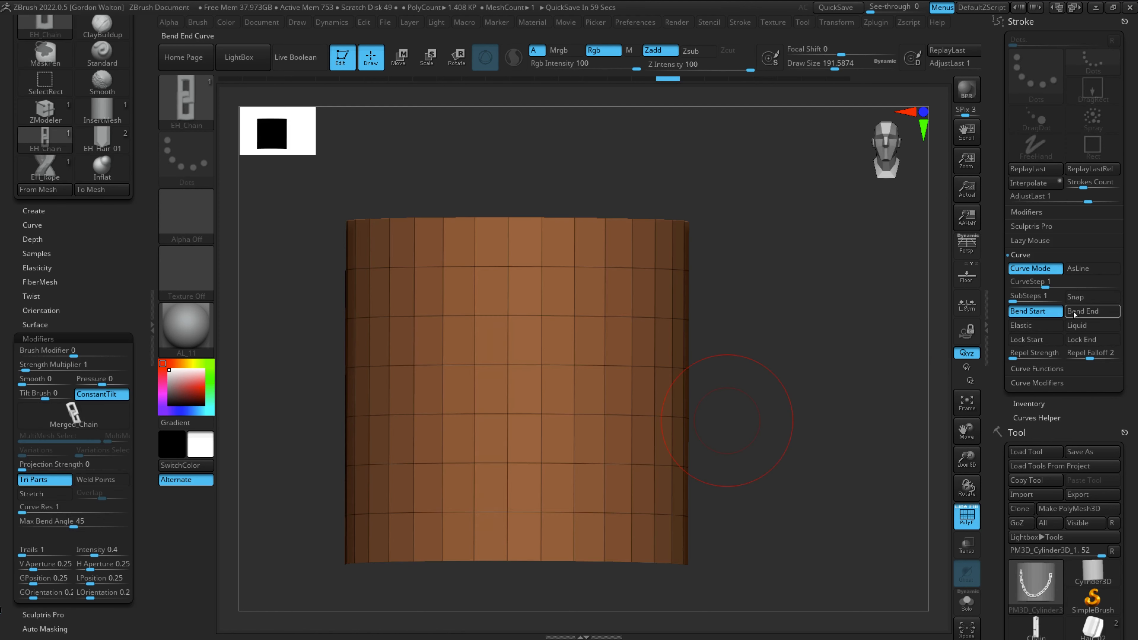
# - Turn on Bend End, Lock Start and Lock End, draw a U-shaped chain on the cylinder, and pull its middle around
pyautogui.click(1081, 311)
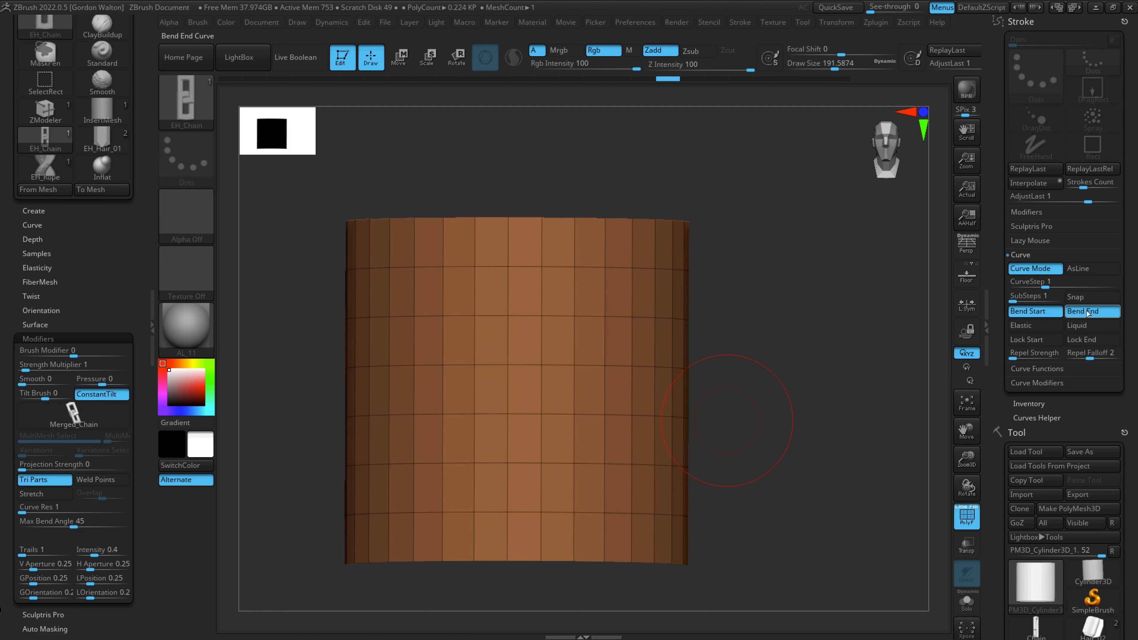
pyautogui.click(1034, 340)
pyautogui.click(1091, 339)
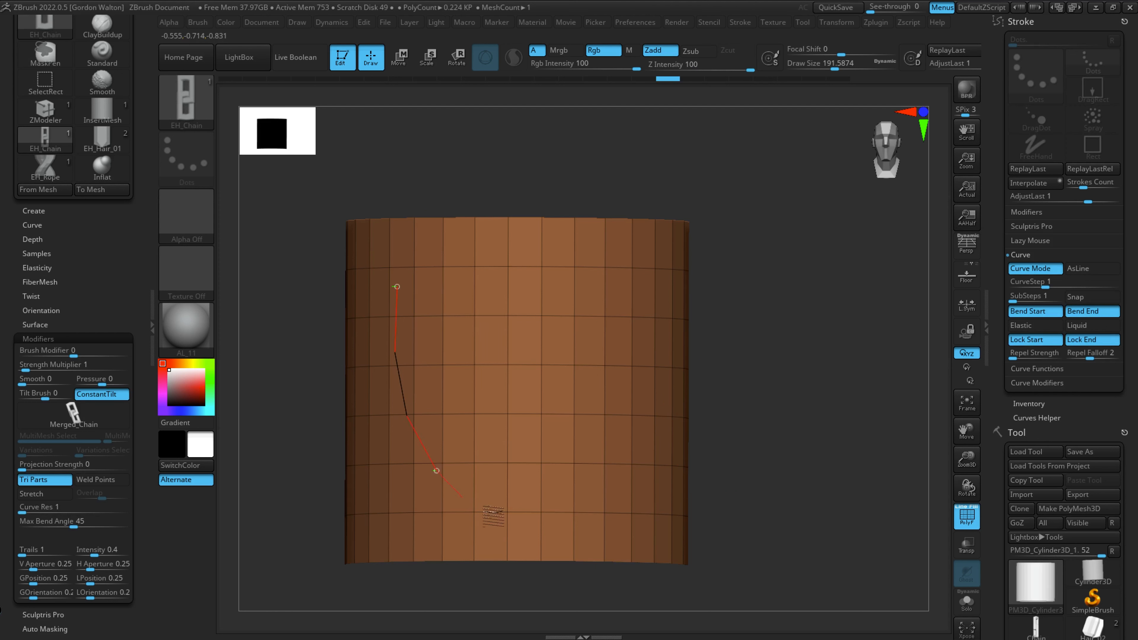
pyautogui.moveTo(639, 291); pyautogui.dragTo(639, 288)
pyautogui.moveTo(508, 506)
pyautogui.mouseDown()
pyautogui.moveTo(528, 589)
pyautogui.moveTo(516, 605)
pyautogui.moveTo(440, 609)
pyautogui.moveTo(474, 489)
pyautogui.moveTo(585, 623)
pyautogui.moveTo(555, 624)
pyautogui.mouseUp()
pyautogui.moveTo(504, 475)
pyautogui.mouseDown()
pyautogui.moveTo(481, 520)
pyautogui.moveTo(497, 511)
pyautogui.moveTo(490, 479)
pyautogui.moveTo(426, 491)
pyautogui.moveTo(427, 471)
pyautogui.mouseUp()
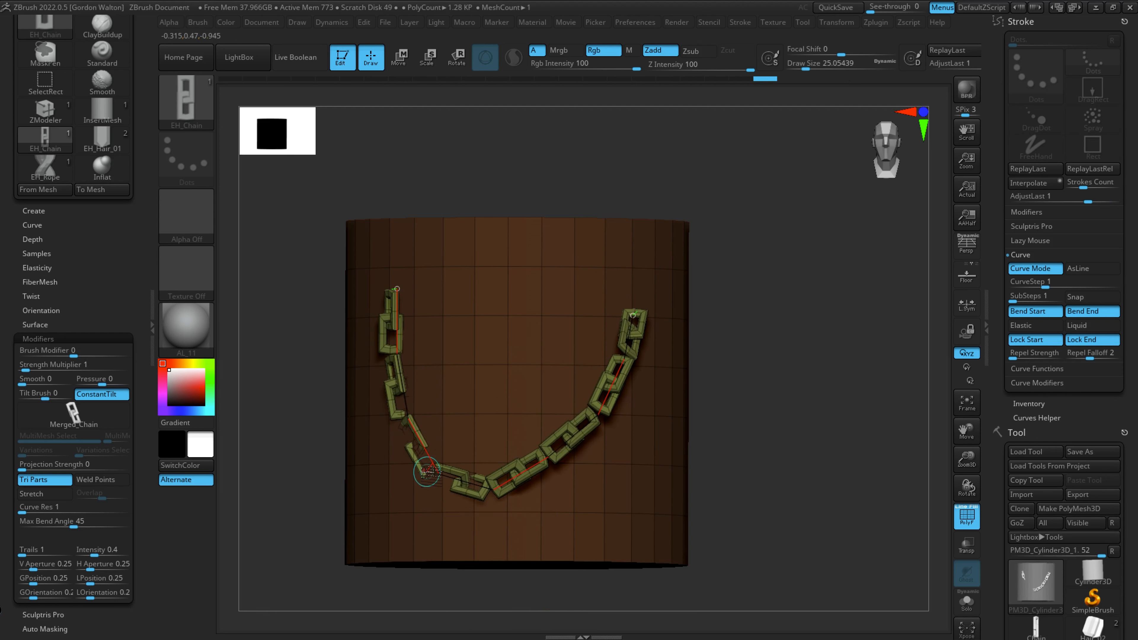
# - Turn off Lock End, try moving the chain's unlocked end and its middle, and undo the whole chain
pyautogui.click(1093, 342)
pyautogui.moveTo(633, 316); pyautogui.dragTo(763, 519)
pyautogui.moveTo(603, 519); pyautogui.dragTo(652, 425)
pyautogui.hotkey('ctrl', 'z')
pyautogui.hotkey('ctrl', 'z')
pyautogui.hotkey('ctrl', 'z')
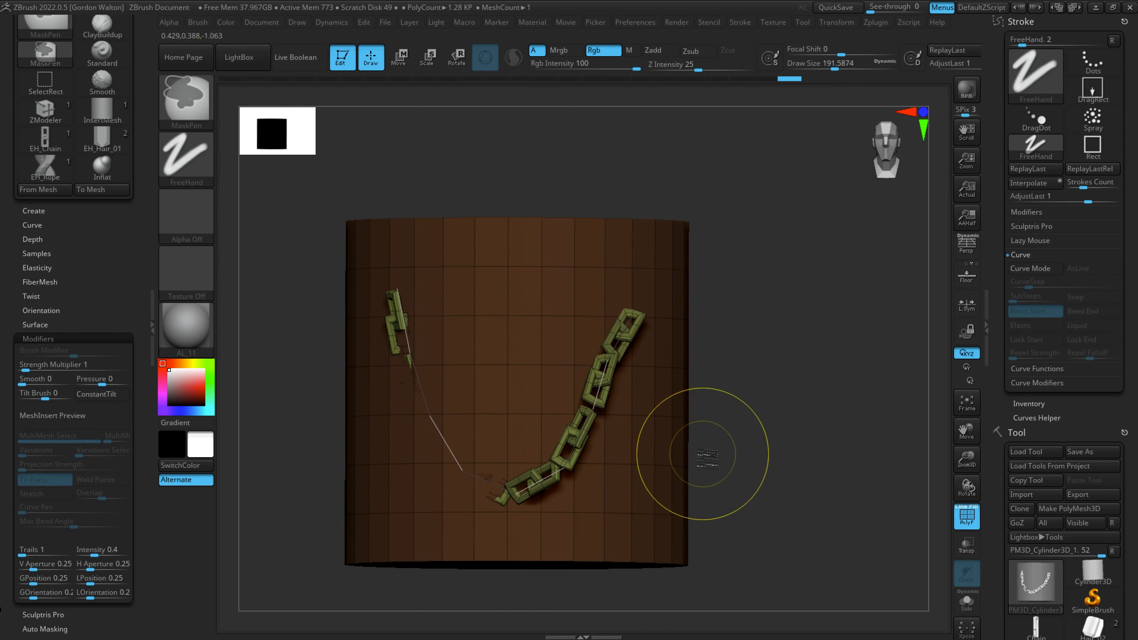
pyautogui.hotkey('ctrl', 'z')
pyautogui.hotkey('ctrl', 'z')
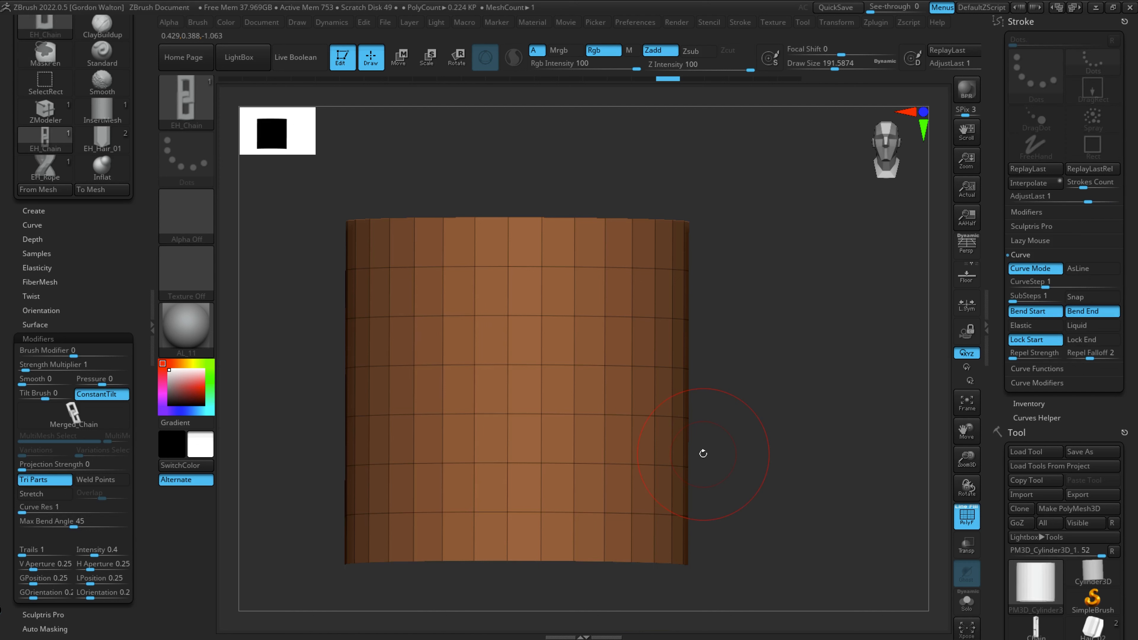
# - Select the InsertMesh brush, draw a tube running past the cylinder's right edge with Elastic on, and pull its end
pyautogui.click(184, 123)
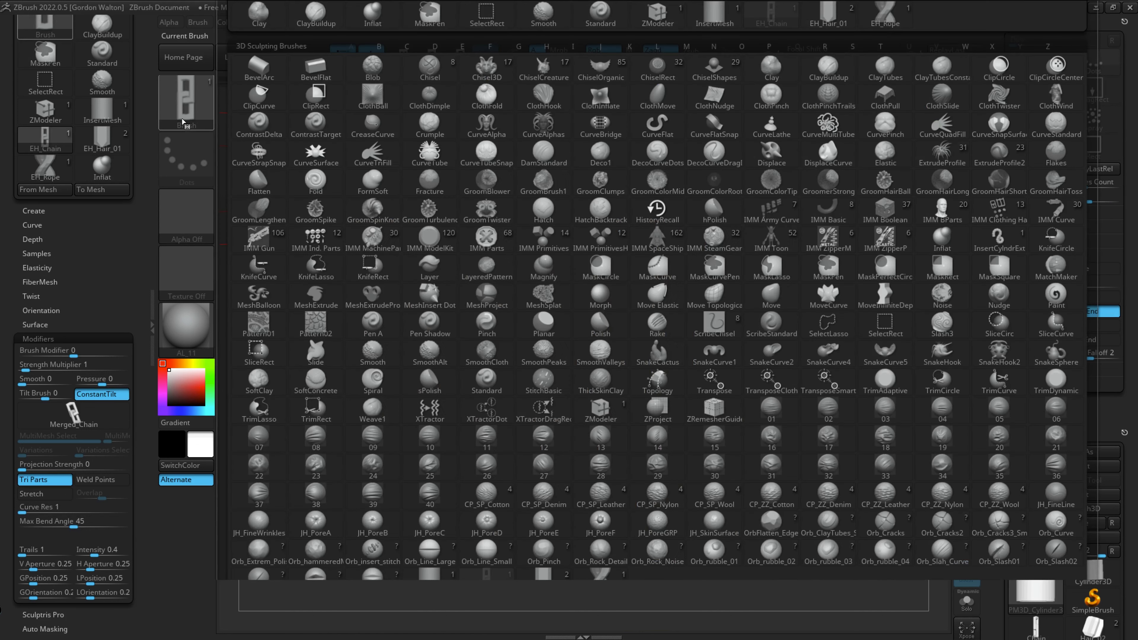
pyautogui.click(434, 576)
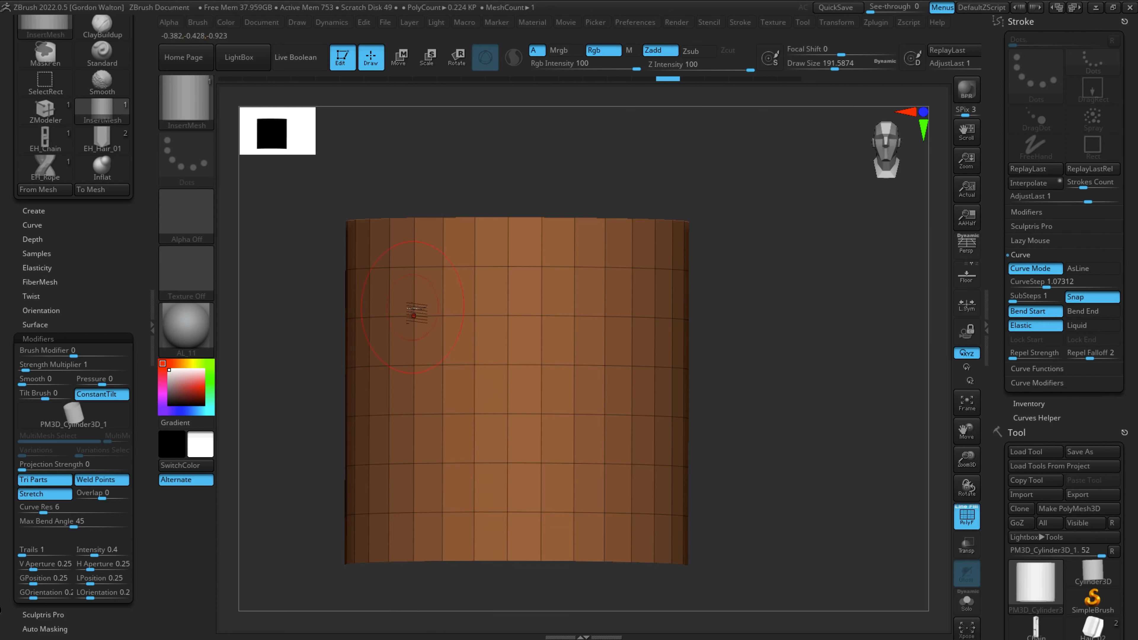
pyautogui.moveTo(604, 446); pyautogui.dragTo(838, 394)
pyautogui.moveTo(772, 370)
pyautogui.mouseDown()
pyautogui.moveTo(851, 385)
pyautogui.moveTo(878, 466)
pyautogui.moveTo(878, 251)
pyautogui.moveTo(753, 381)
pyautogui.moveTo(877, 158)
pyautogui.moveTo(877, 546)
pyautogui.moveTo(863, 159)
pyautogui.moveTo(771, 370)
pyautogui.moveTo(889, 419)
pyautogui.moveTo(736, 356)
pyautogui.moveTo(686, 408)
pyautogui.moveTo(688, 468)
pyautogui.moveTo(735, 396)
pyautogui.moveTo(889, 419)
pyautogui.moveTo(860, 398)
pyautogui.mouseUp()
# - Turn on Liquid, try pulling the tube's curve far across the cylinder, and undo the tube
pyautogui.click(1092, 325)
pyautogui.hotkey('ctrl', 'z')
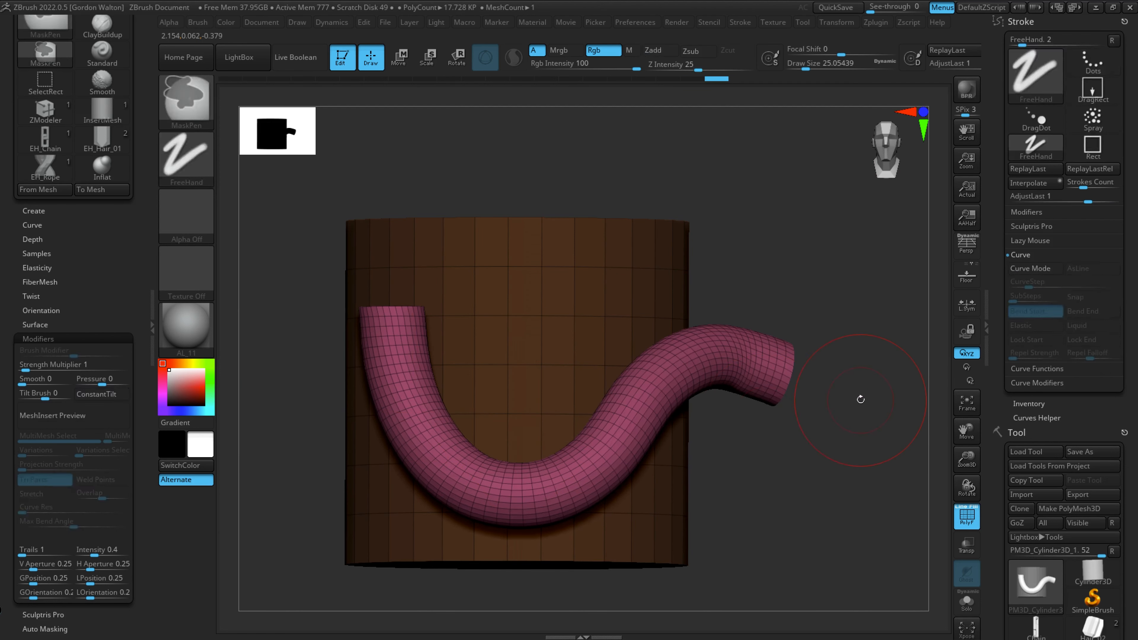
pyautogui.moveTo(769, 370)
pyautogui.mouseDown()
pyautogui.moveTo(723, 345)
pyautogui.moveTo(737, 378)
pyautogui.moveTo(809, 242)
pyautogui.moveTo(673, 103)
pyautogui.moveTo(279, 276)
pyautogui.mouseUp()
pyautogui.moveTo(398, 263)
pyautogui.mouseDown()
pyautogui.moveTo(564, 102)
pyautogui.moveTo(950, 162)
pyautogui.moveTo(876, 495)
pyautogui.moveTo(789, 594)
pyautogui.moveTo(945, 545)
pyautogui.mouseUp()
pyautogui.hotkey('ctrl', 'z')
pyautogui.hotkey('ctrl', 'z')
pyautogui.hotkey('ctrl', 'z')
pyautogui.hotkey('ctrl', 'z')
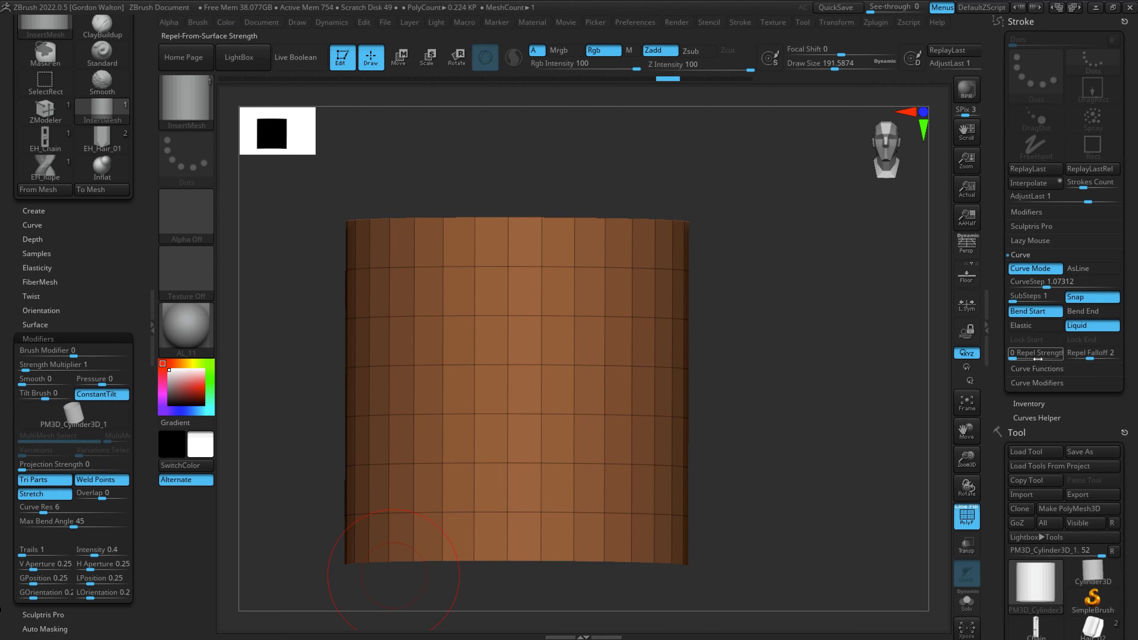
# - Raise Repel Strength, try a tube on the cylinder with Liquid on, examine it from another angle, and undo it
pyautogui.keyDown('alt'); pyautogui.moveTo(847, 452); pyautogui.dragTo(834, 496); pyautogui.keyUp('alt')
pyautogui.keyDown('alt'); pyautogui.moveTo(889, 437); pyautogui.dragTo(874, 420); pyautogui.keyUp('alt')
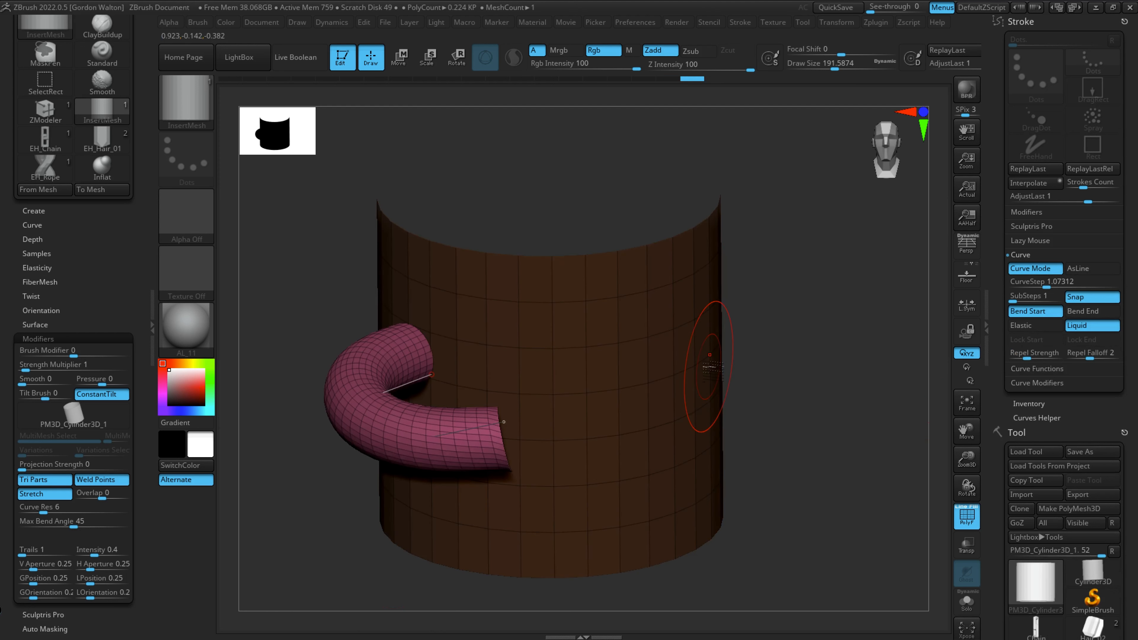
pyautogui.moveTo(706, 369)
pyautogui.mouseDown()
pyautogui.moveTo(843, 488)
pyautogui.moveTo(428, 372)
pyautogui.mouseUp()
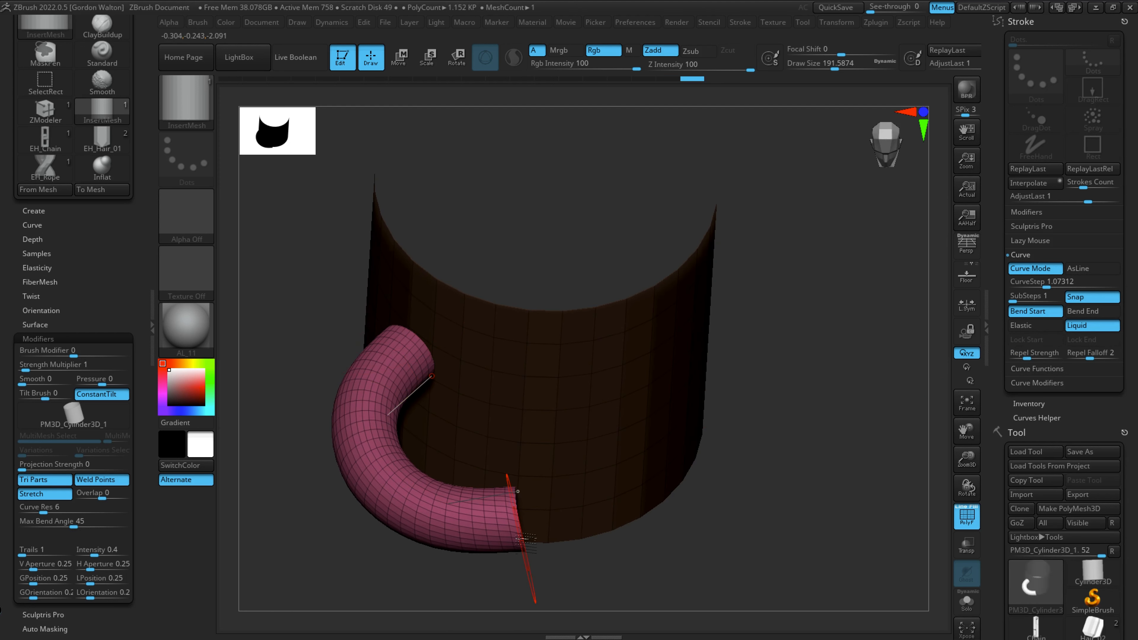
pyautogui.hotkey('ctrl', 'z')
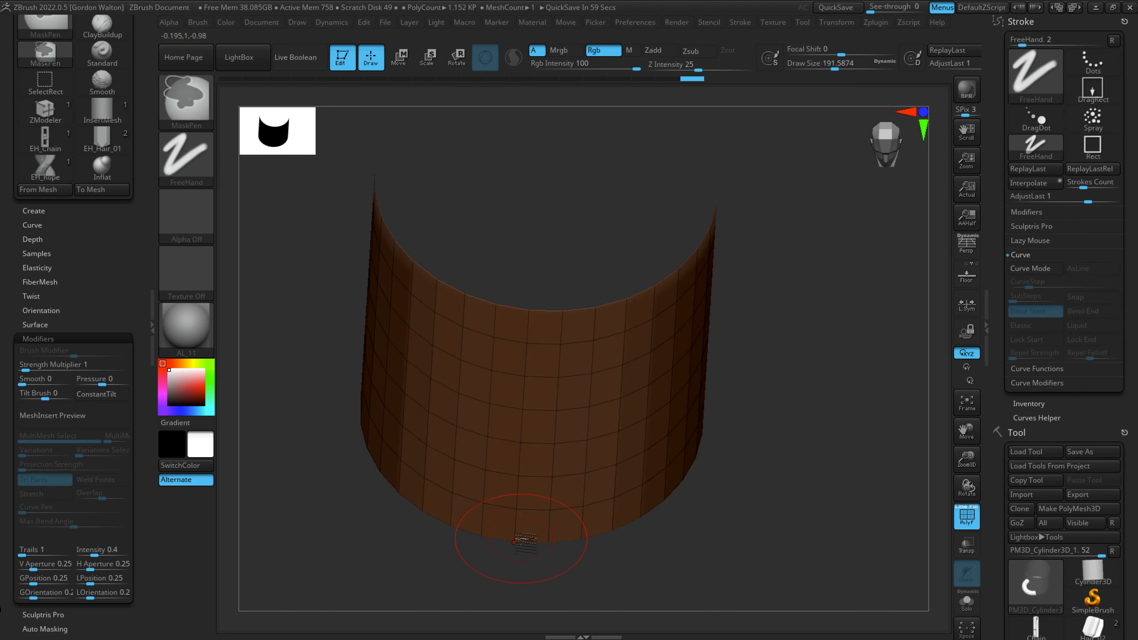
pyautogui.moveTo(861, 445)
pyautogui.keyDown('shift'); pyautogui.mouseDown()
pyautogui.moveTo(868, 483)
pyautogui.moveTo(859, 462)
pyautogui.mouseUp(); pyautogui.keyUp('shift')
# - Limit Frame Mesh to Border only and frame the cylinder's open top and bottom edges with curves
pyautogui.click(1037, 368)
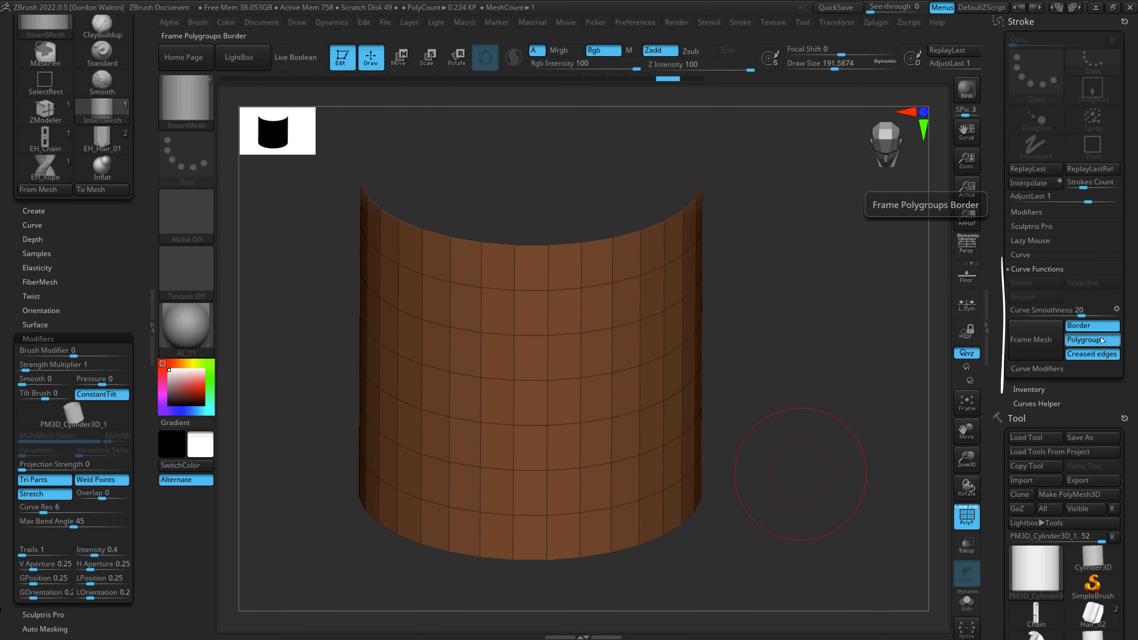
pyautogui.click(1077, 354)
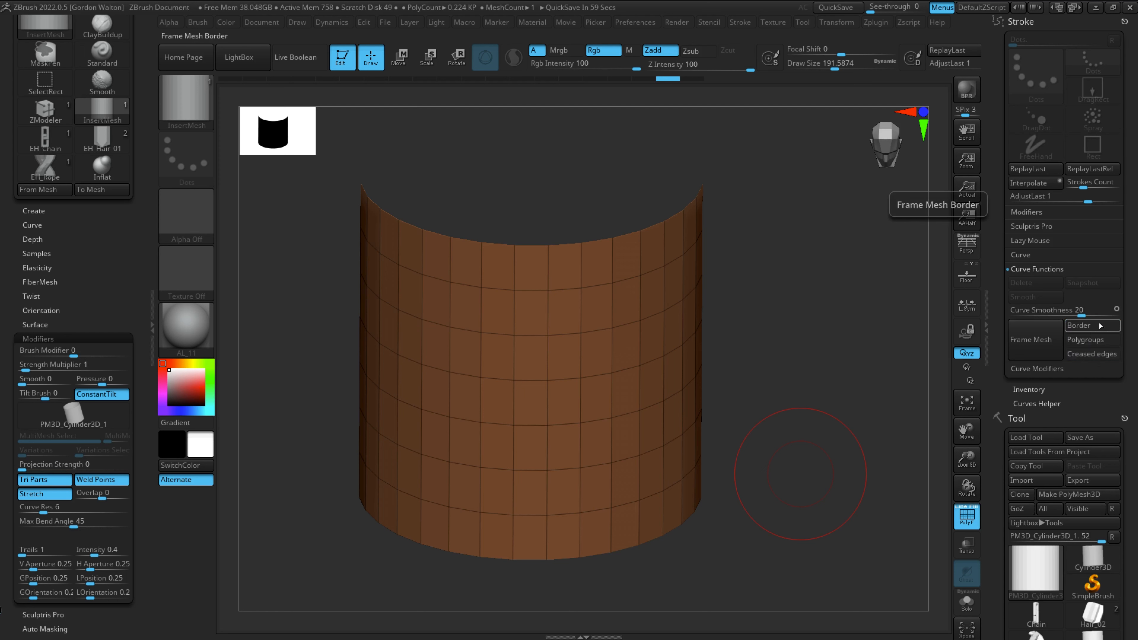
pyautogui.click(1086, 329)
pyautogui.keyDown('alt'); pyautogui.moveTo(818, 472); pyautogui.dragTo(819, 495); pyautogui.keyUp('alt')
pyautogui.click(1014, 358)
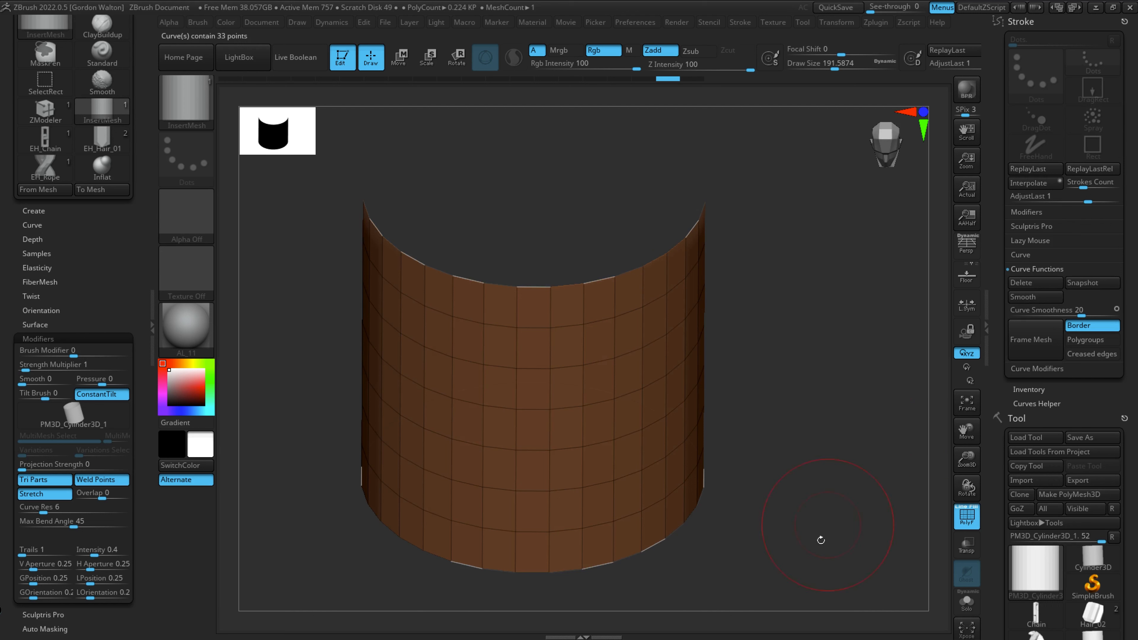
# - Try InsertMesh tubes along both border curves, then turn off Border and undo the tubes
pyautogui.moveTo(820, 539); pyautogui.dragTo(821, 541)
pyautogui.click(587, 297)
pyautogui.moveTo(574, 278)
pyautogui.mouseDown()
pyautogui.moveTo(871, 525)
pyautogui.moveTo(861, 544)
pyautogui.moveTo(854, 521)
pyautogui.mouseUp()
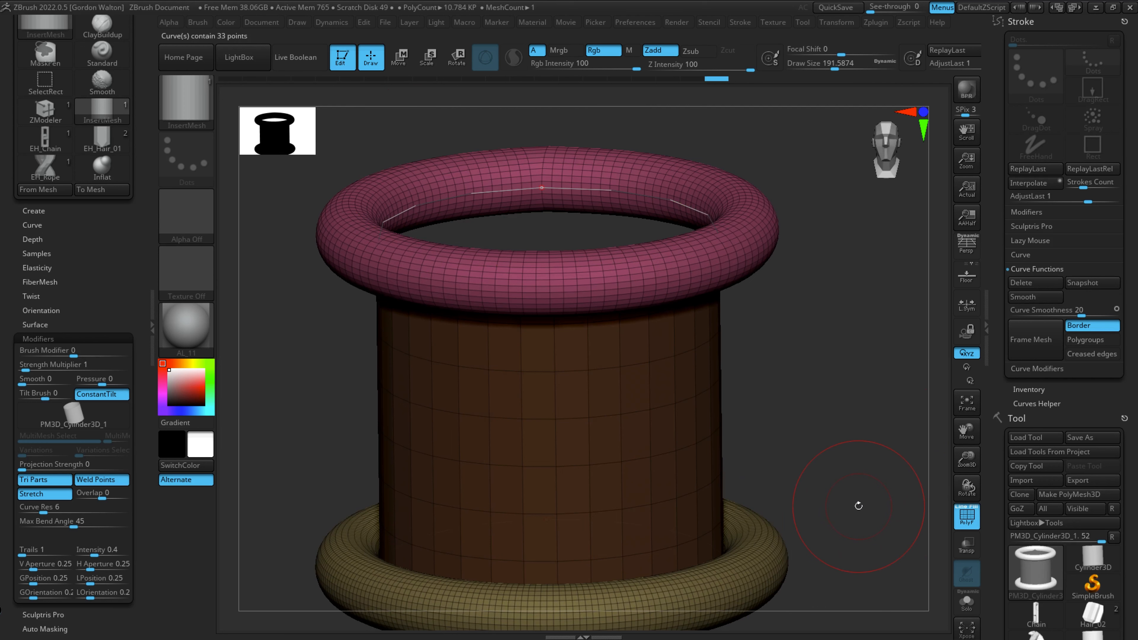
pyautogui.moveTo(859, 505); pyautogui.dragTo(895, 518)
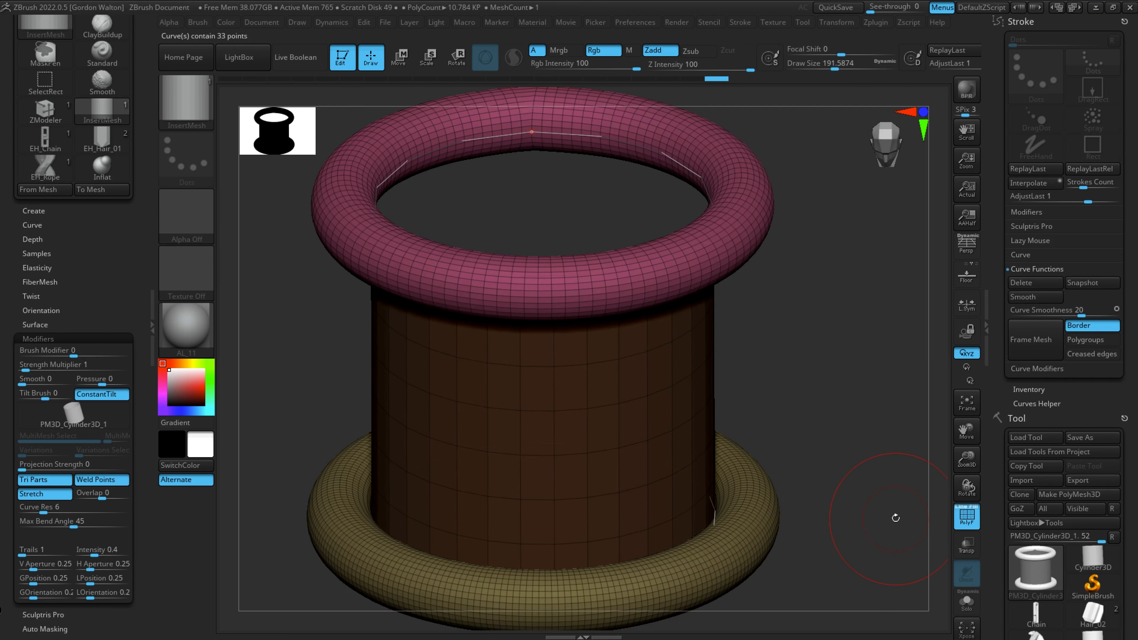
pyautogui.click(1105, 325)
pyautogui.hotkey('ctrl', 'z')
# - Isolate a horizontal band around the cylinder's middle, make it its own polygroup, and show the whole cylinder again
pyautogui.keyDown('shift'); pyautogui.moveTo(833, 551); pyautogui.dragTo(823, 470); pyautogui.keyUp('shift')
pyautogui.keyDown('ctrl'); pyautogui.keyDown('shift'); pyautogui.moveTo(316, 317); pyautogui.dragTo(793, 461); pyautogui.keyUp('shift'); pyautogui.keyUp('ctrl')
pyautogui.hotkey('ctrl', 'w')
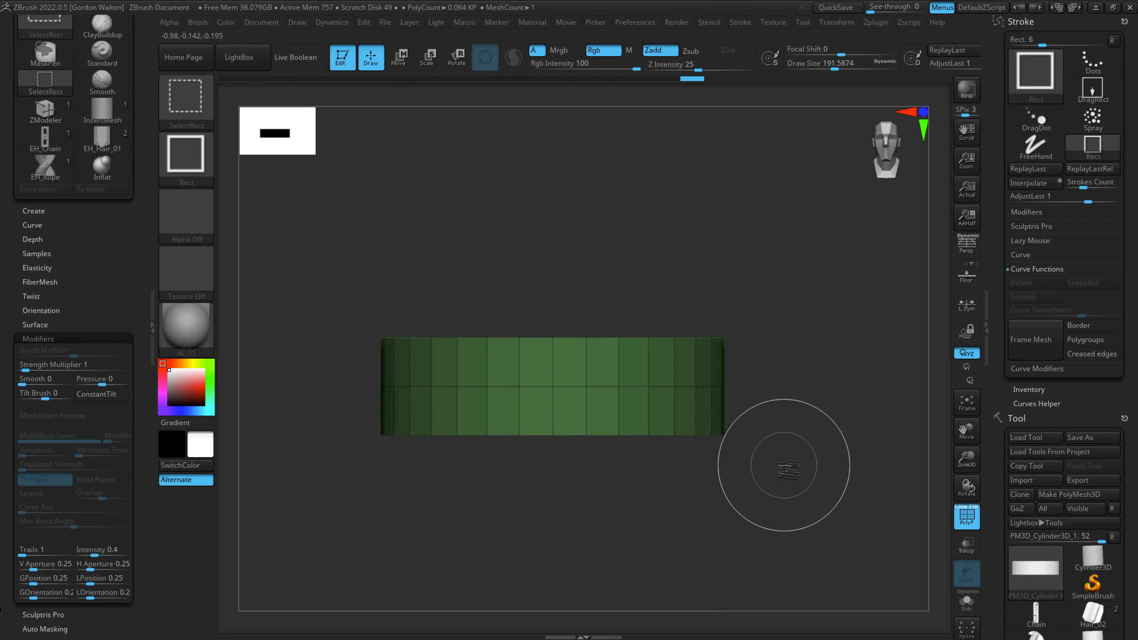
pyautogui.keyDown('ctrl'); pyautogui.keyDown('shift'); pyautogui.click(851, 403); pyautogui.keyUp('shift'); pyautogui.keyUp('ctrl')
# - Frame the band's edges with curves using the Polygroups option and apply InsertMesh tubes along them
pyautogui.click(1093, 340)
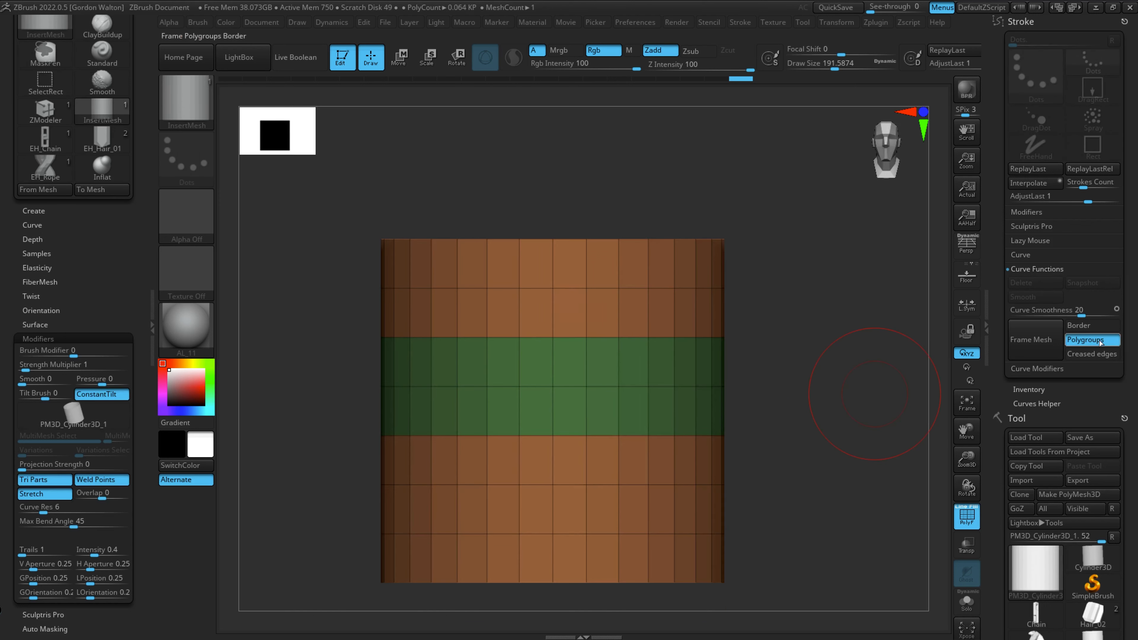
pyautogui.click(1031, 339)
pyautogui.click(565, 337)
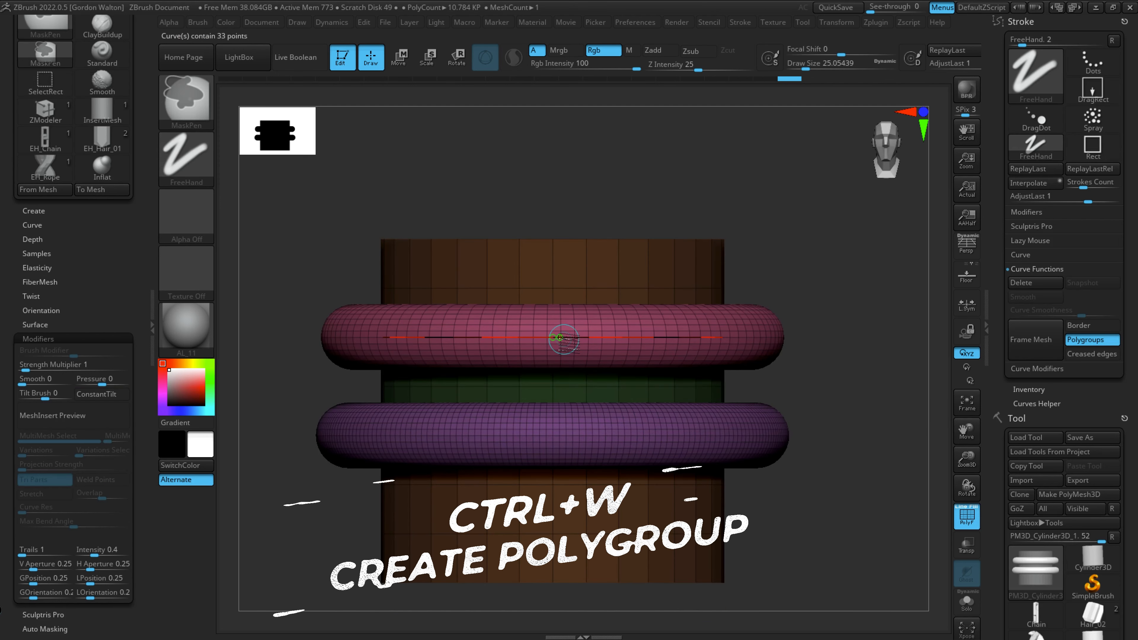
# - Undo the two tubes, their frame curves and the middle band's polygroup
pyautogui.hotkey('ctrl', 'z')
pyautogui.hotkey('ctrl', 'z')
pyautogui.hotkey('ctrl', 'z')
pyautogui.hotkey('ctrl', 'z')
pyautogui.hotkey('ctrl', 'z')
pyautogui.hotkey('ctrl', 'z')
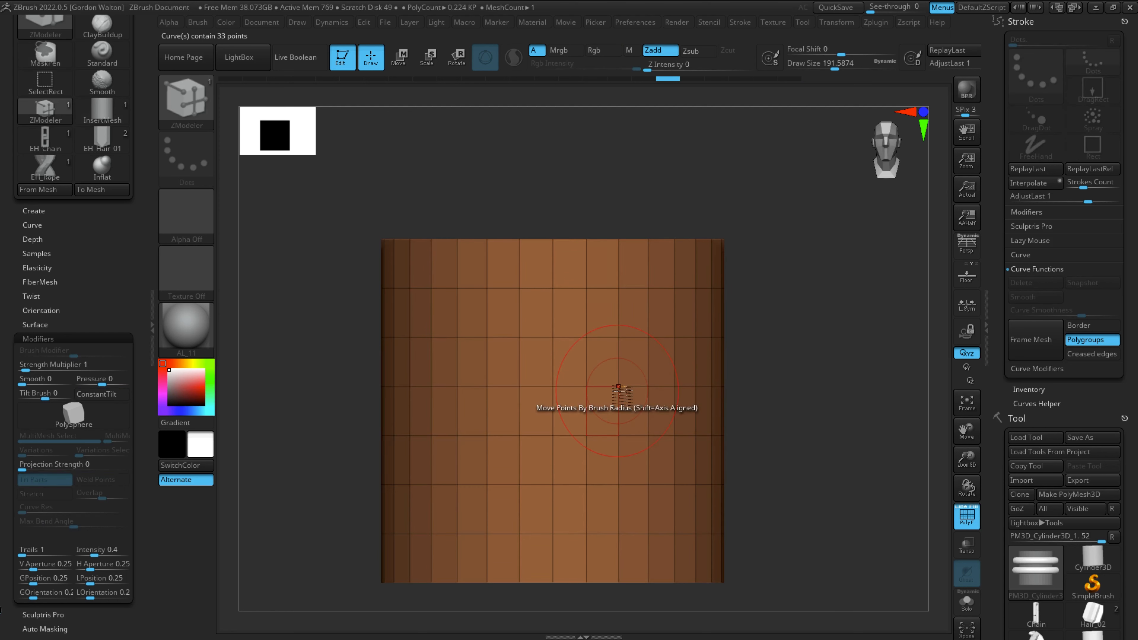
# - Crease a horizontal edge loop below the cylinder's middle with ZModeler and frame it using only the Creased edges option
pyautogui.press('space')
pyautogui.click(353, 325)
pyautogui.click(367, 416)
pyautogui.keyDown('alt'); pyautogui.moveTo(837, 455); pyautogui.dragTo(842, 434); pyautogui.keyUp('alt')
pyautogui.click(1039, 345)
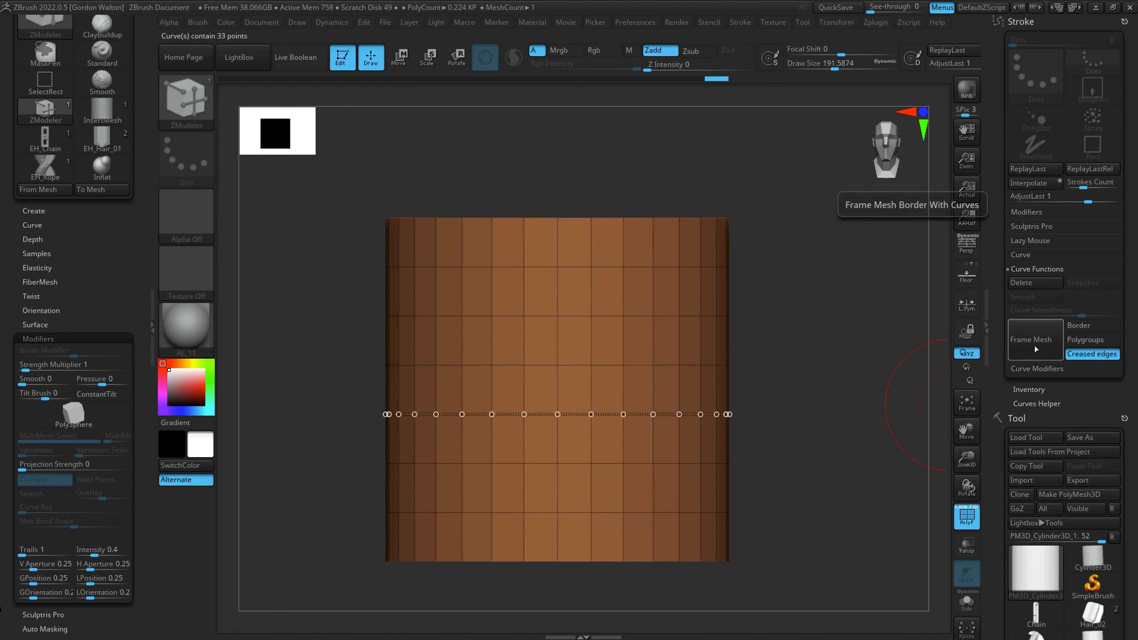
# - Switch to the Clay brush and clear the curve framing the creased edge loop
pyautogui.press('b')
pyautogui.press('c')
pyautogui.press('l')
pyautogui.moveTo(822, 382); pyautogui.dragTo(814, 410)
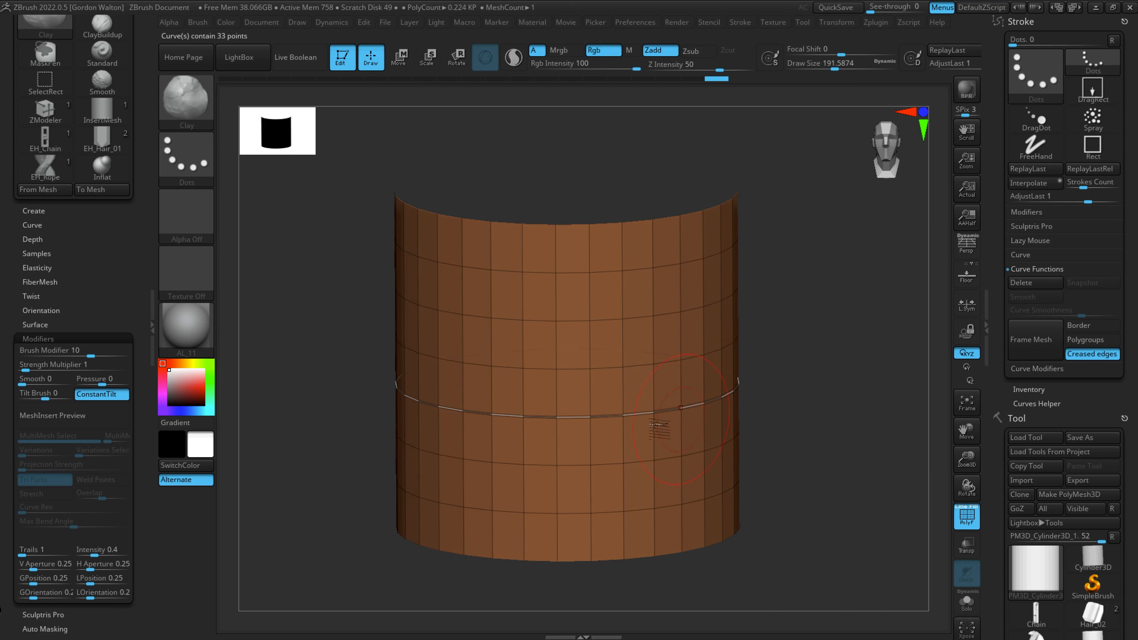
pyautogui.click(261, 190)
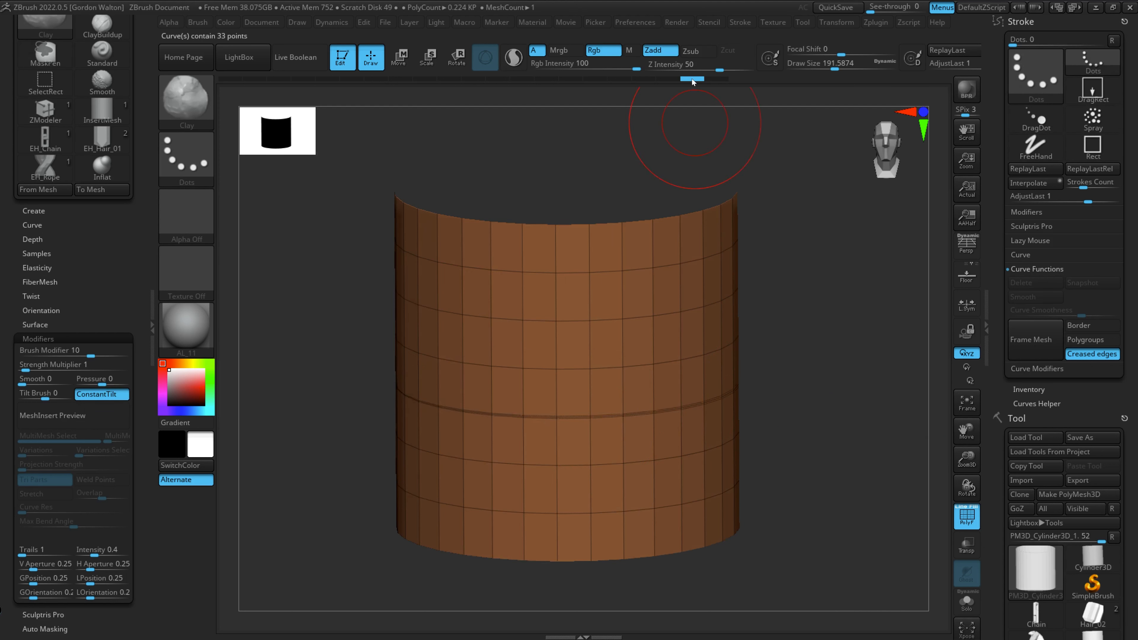
# - Frame the creased loop again, select the EH_Hair_01 brush, and apply its Hair_02 mesh along the curve
pyautogui.click(1019, 340)
pyautogui.click(186, 101)
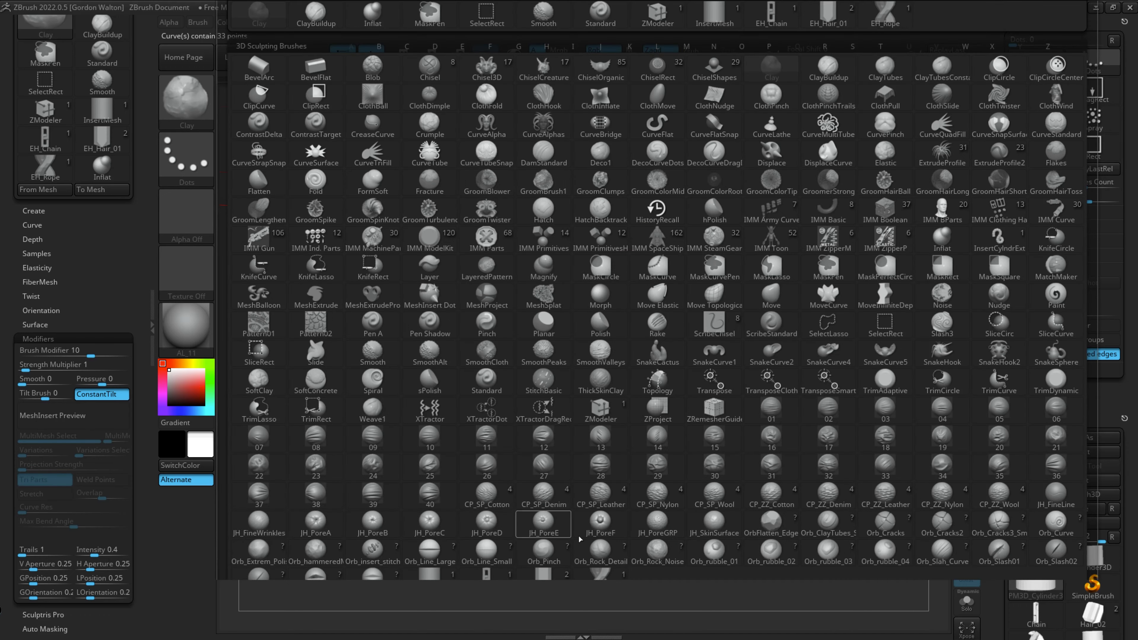
pyautogui.click(551, 578)
pyautogui.click(536, 444)
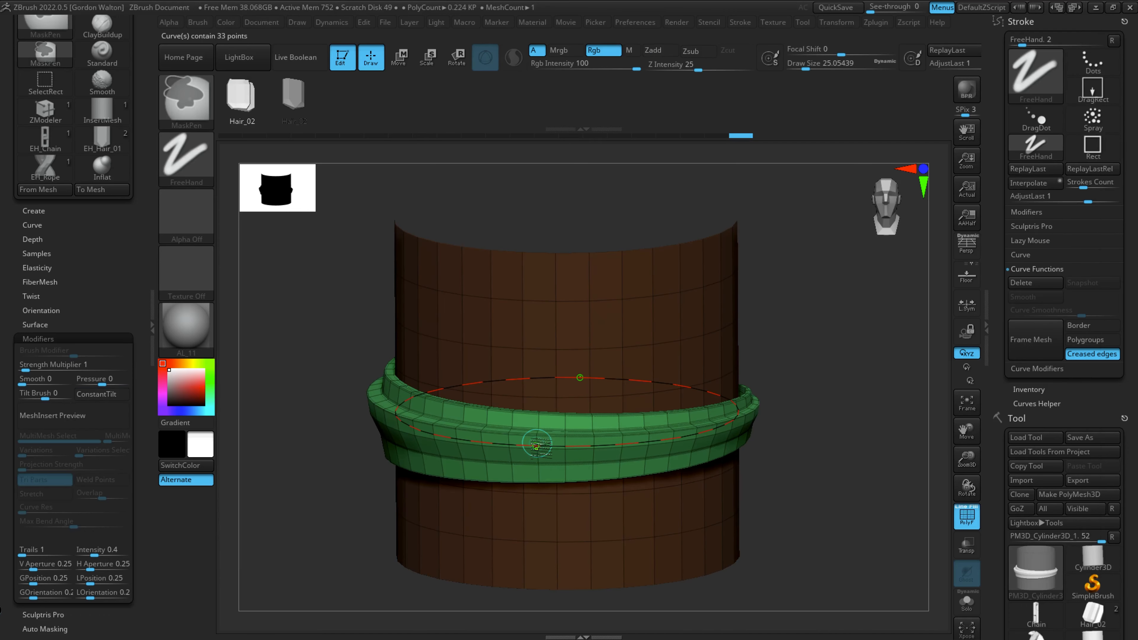
# - Undo the hair mesh band around the cylinder and select the InsertMesh brush
pyautogui.hotkey('ctrl', 'z')
pyautogui.moveTo(899, 502)
pyautogui.keyDown('shift'); pyautogui.mouseDown()
pyautogui.moveTo(884, 480)
pyautogui.moveTo(800, 518)
pyautogui.mouseUp(); pyautogui.keyUp('shift')
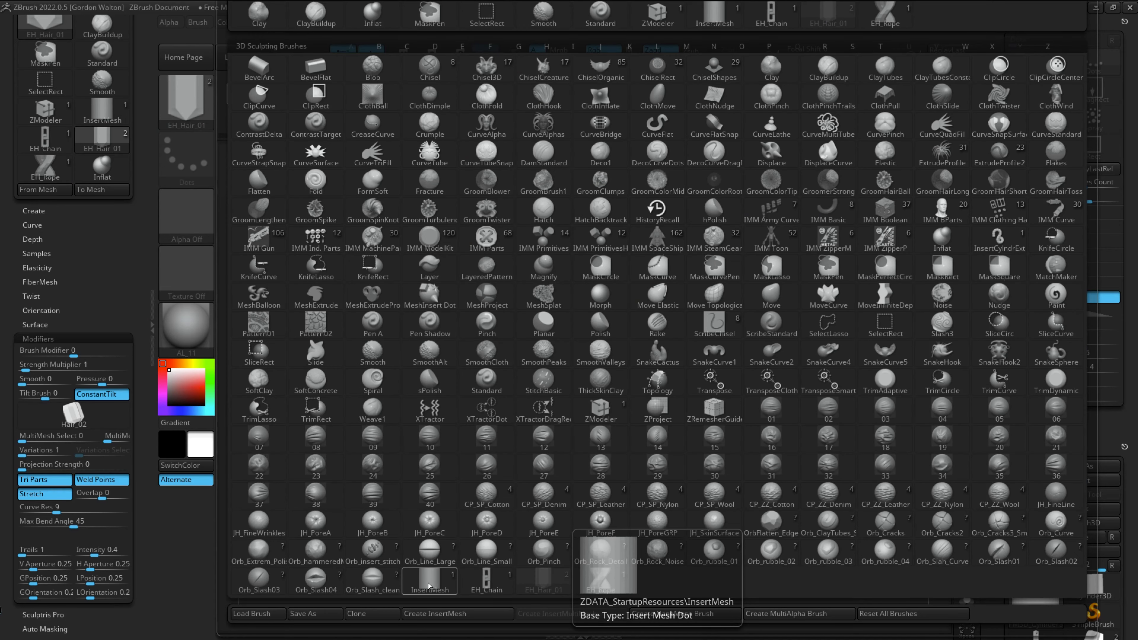
pyautogui.click(427, 584)
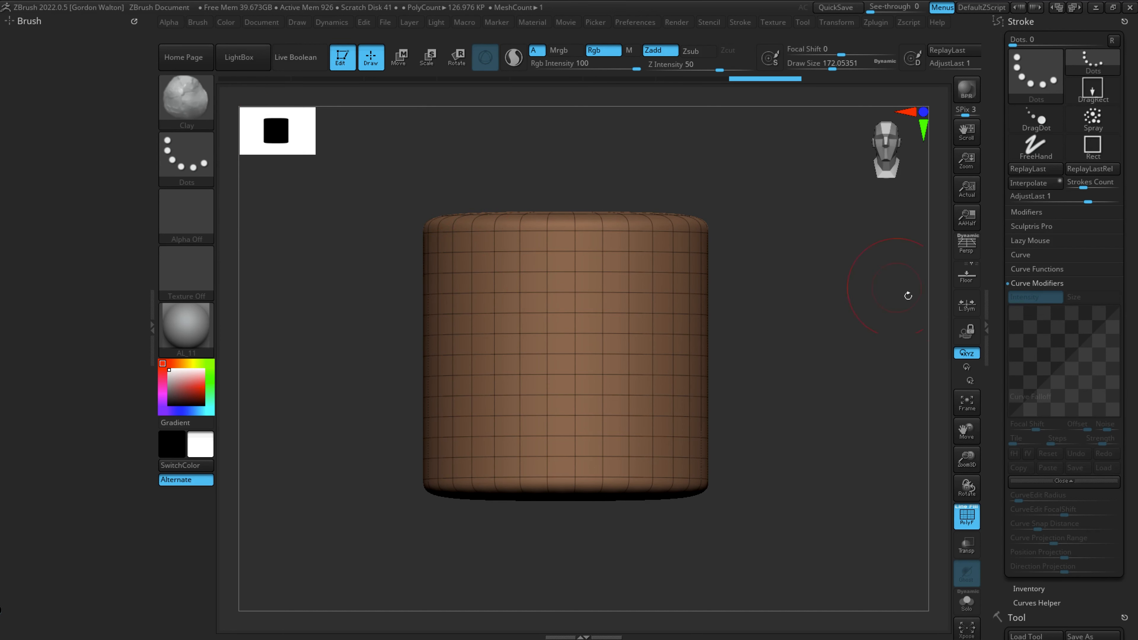
# - Select the ScribeChisel brush, hide the polyframe, and carve an S-shaped BrushTip 6 groove diagonally across the cylinder's front
pyautogui.click(184, 103)
pyautogui.moveTo(563, 150); pyautogui.dragTo(489, 151)
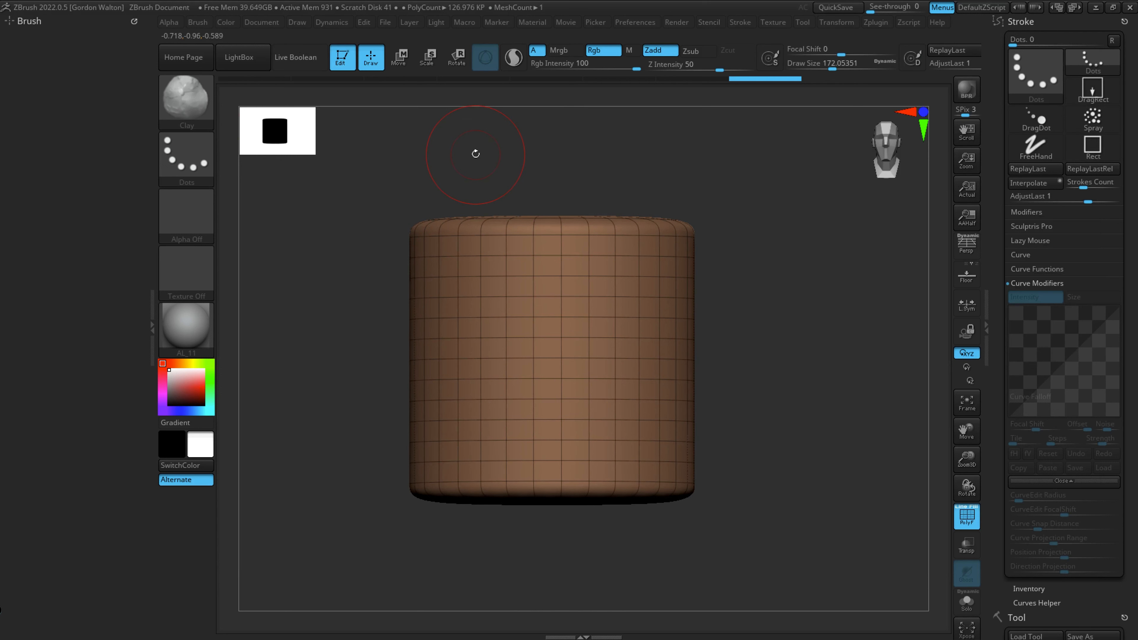
pyautogui.moveTo(478, 161); pyautogui.dragTo(500, 150)
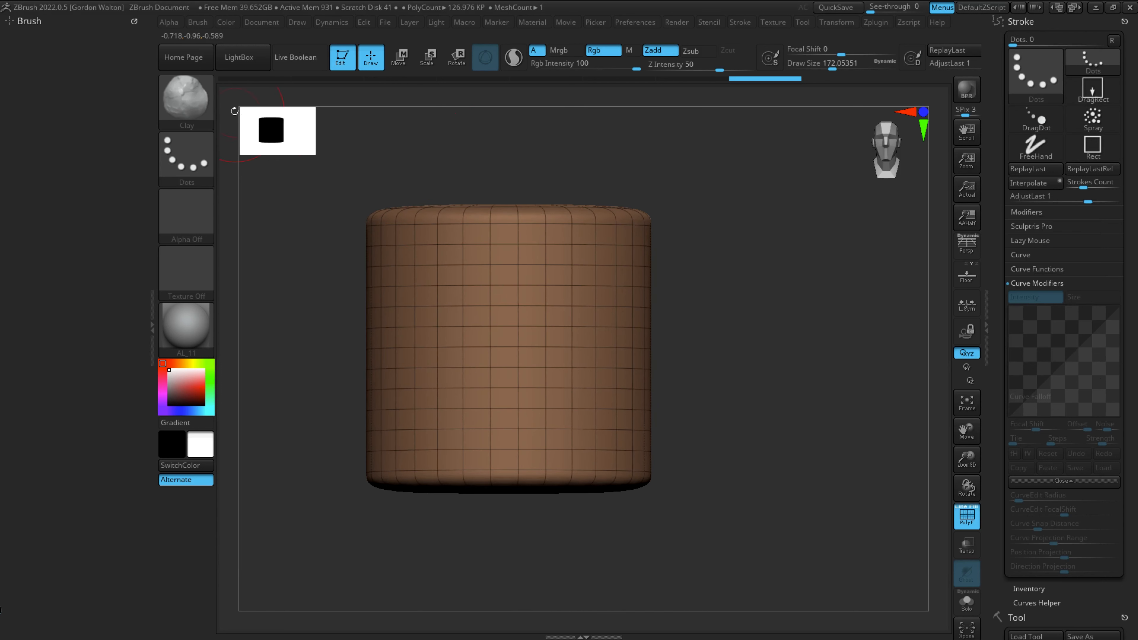
pyautogui.click(199, 109)
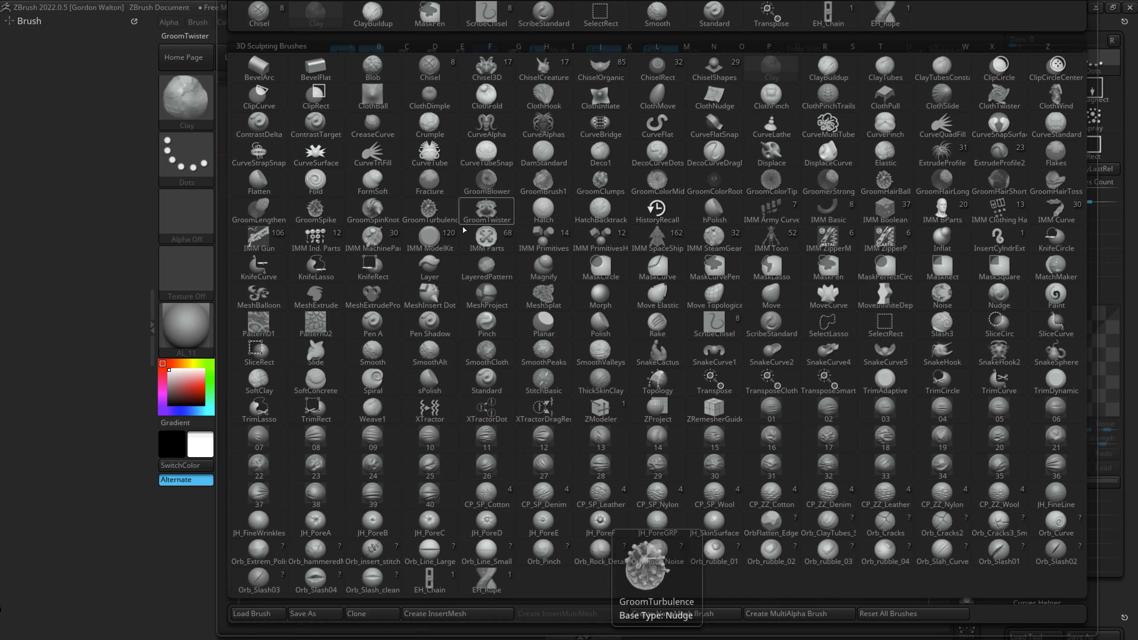
pyautogui.press('s')
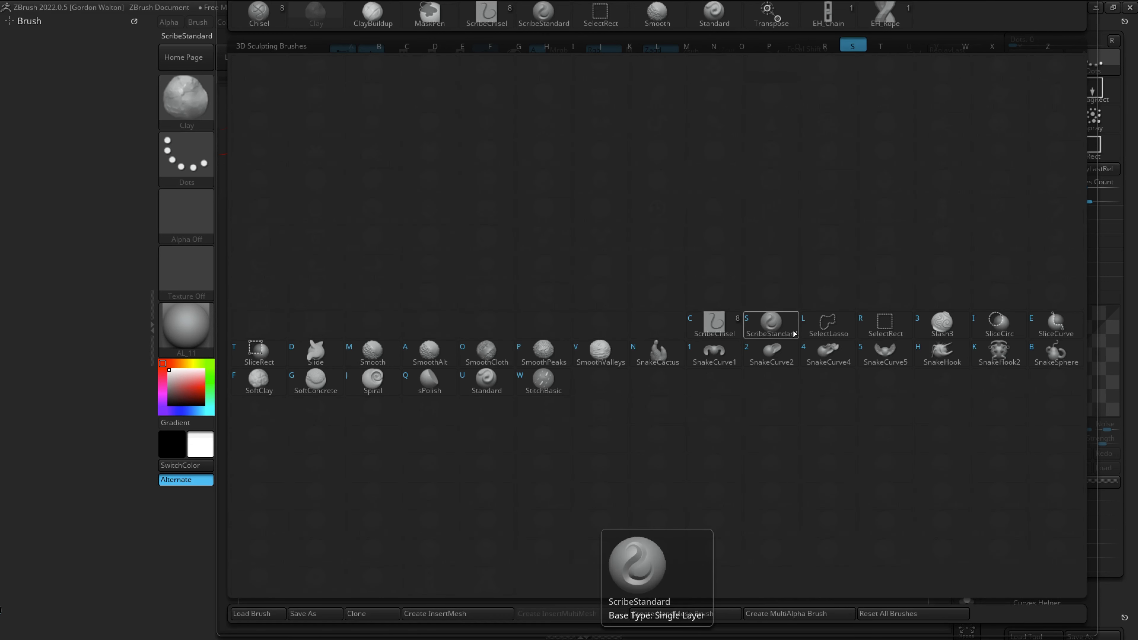
pyautogui.click(718, 327)
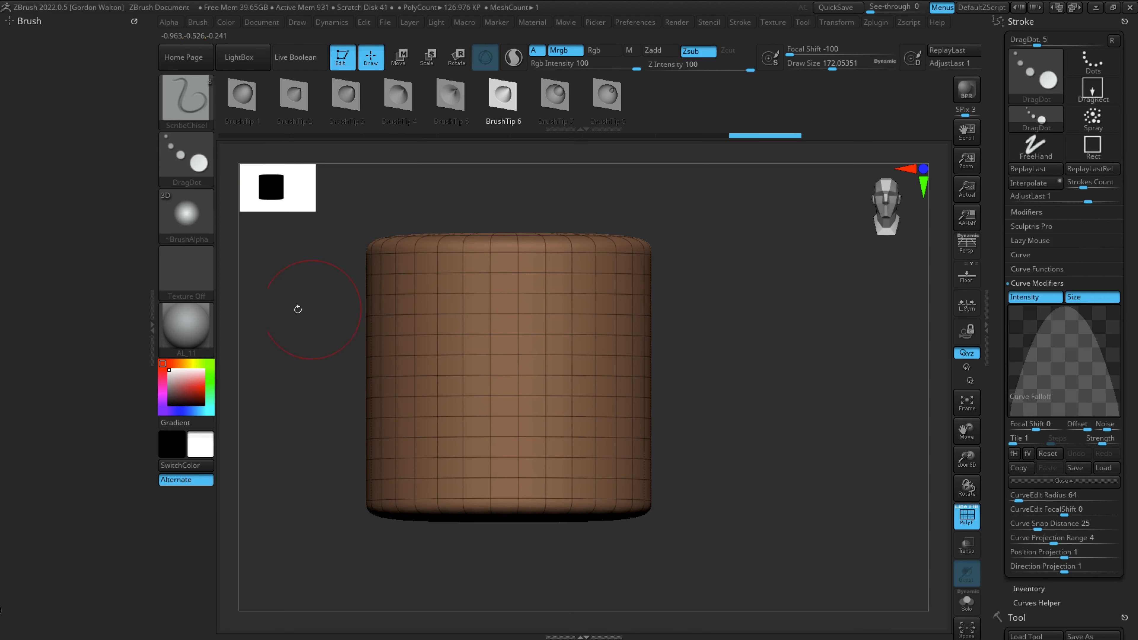
pyautogui.hotkey('shift', 'f')
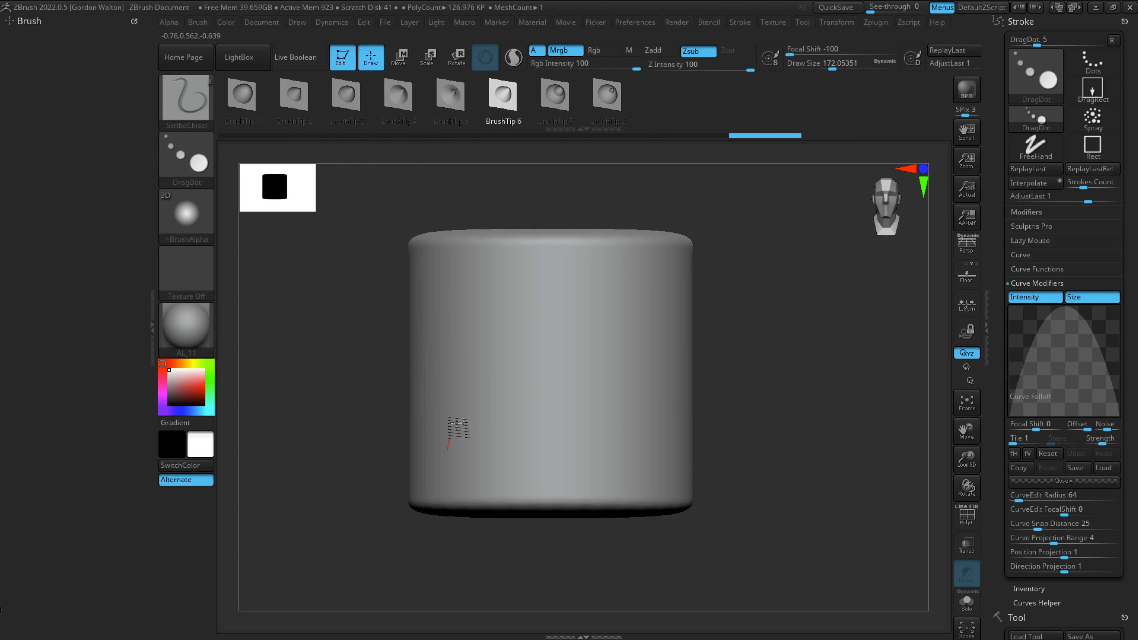
pyautogui.click(673, 290)
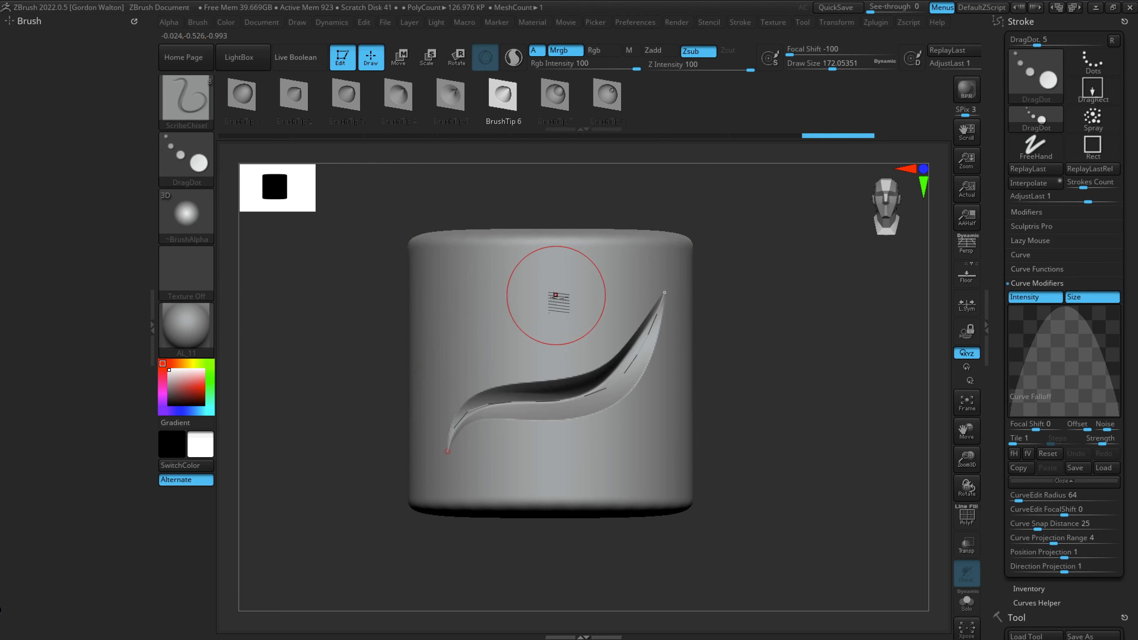
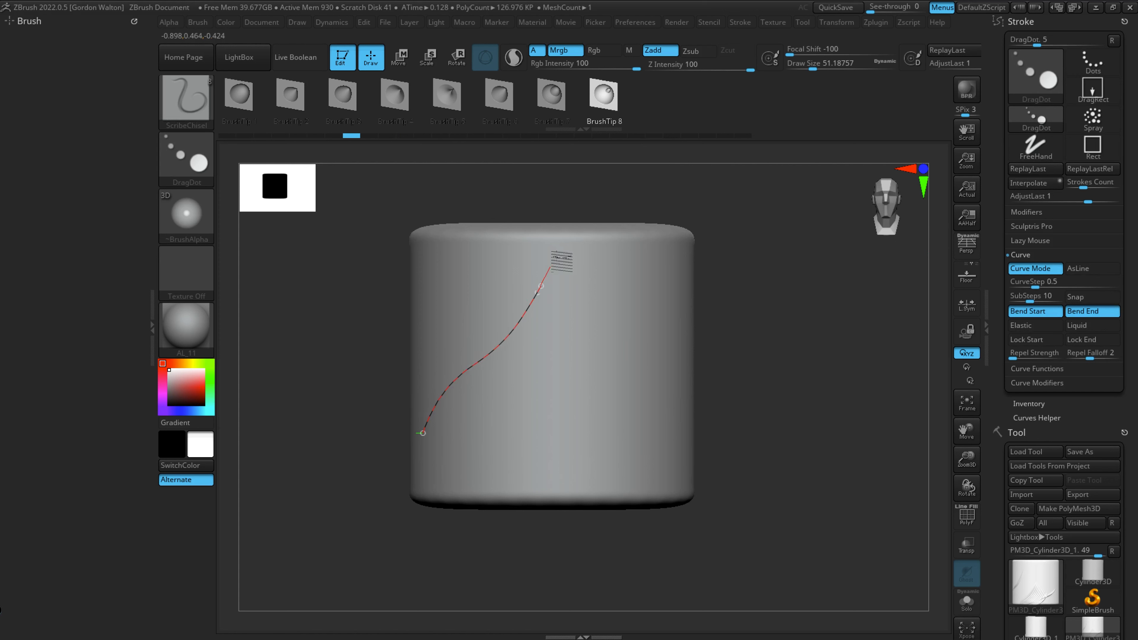
# - Sculpt a second curved ScribeChisel stroke low on the cylinder's right side, then interpolate between both strokes and undo the interpolation
pyautogui.moveTo(665, 386); pyautogui.dragTo(678, 341)
pyautogui.click(1029, 183)
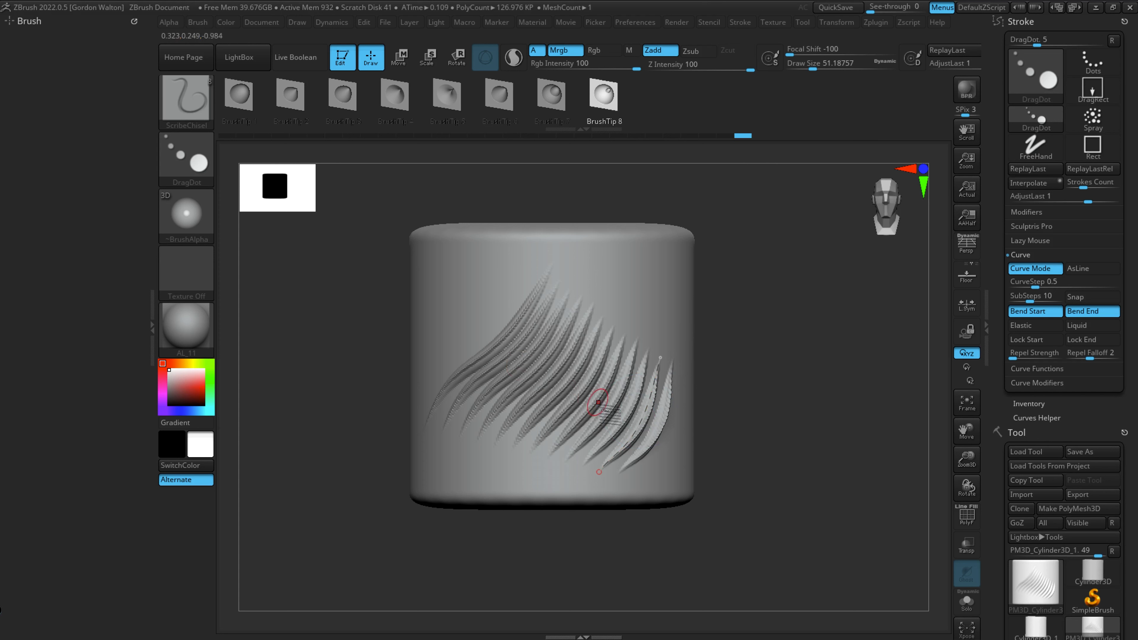
pyautogui.moveTo(861, 408)
pyautogui.mouseDown()
pyautogui.moveTo(843, 396)
pyautogui.moveTo(863, 404)
pyautogui.mouseUp()
pyautogui.hotkey('ctrl', 'z')
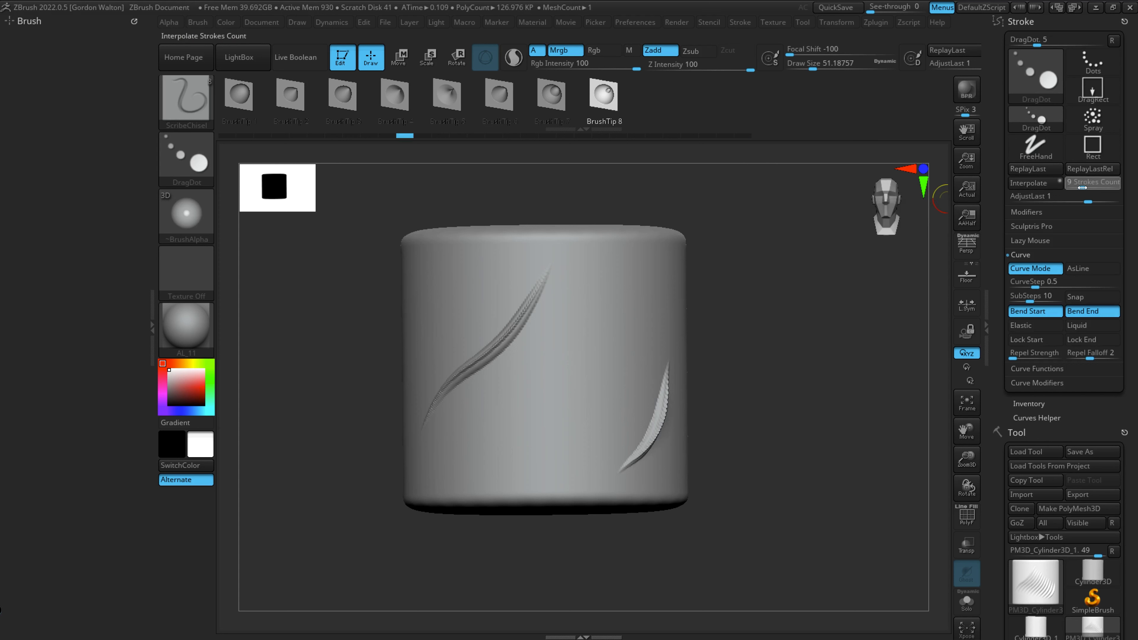
# - Test Interpolate between the two strokes with progressively lower Strokes Count values, undoing each result
pyautogui.click(1081, 187)
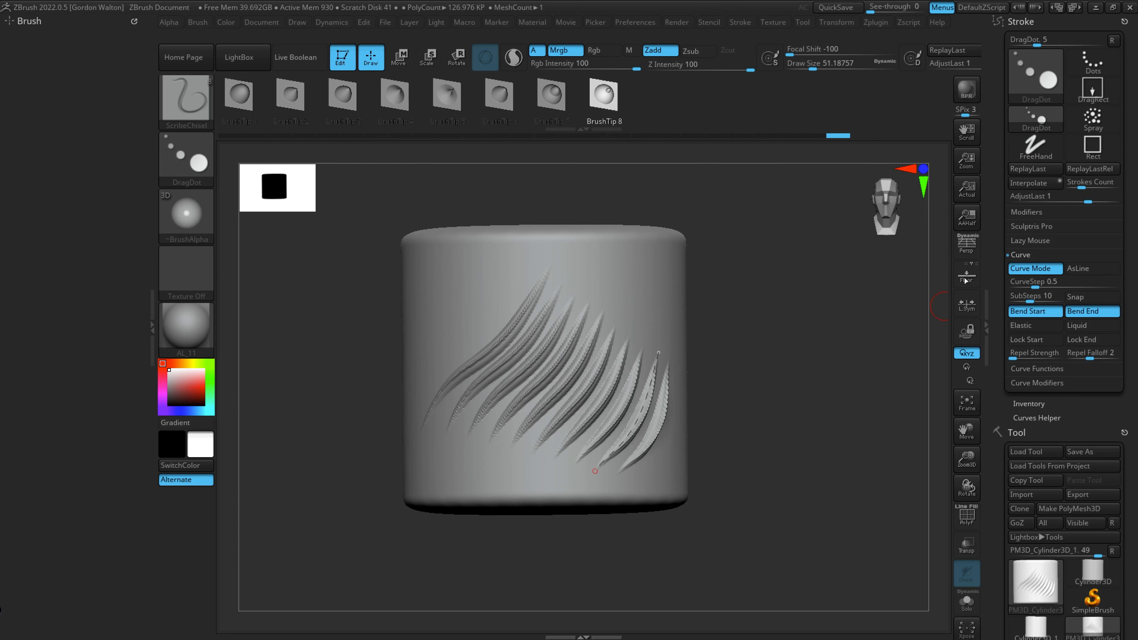
pyautogui.hotkey('ctrl', 'z')
pyautogui.click(1075, 188)
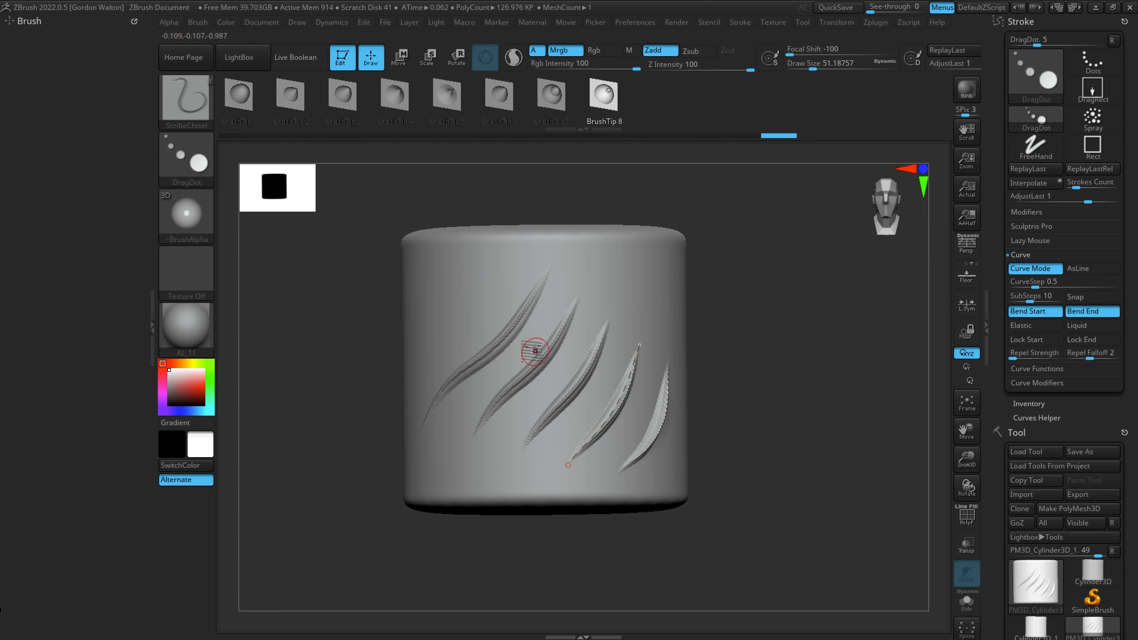
pyautogui.hotkey('ctrl', 'z')
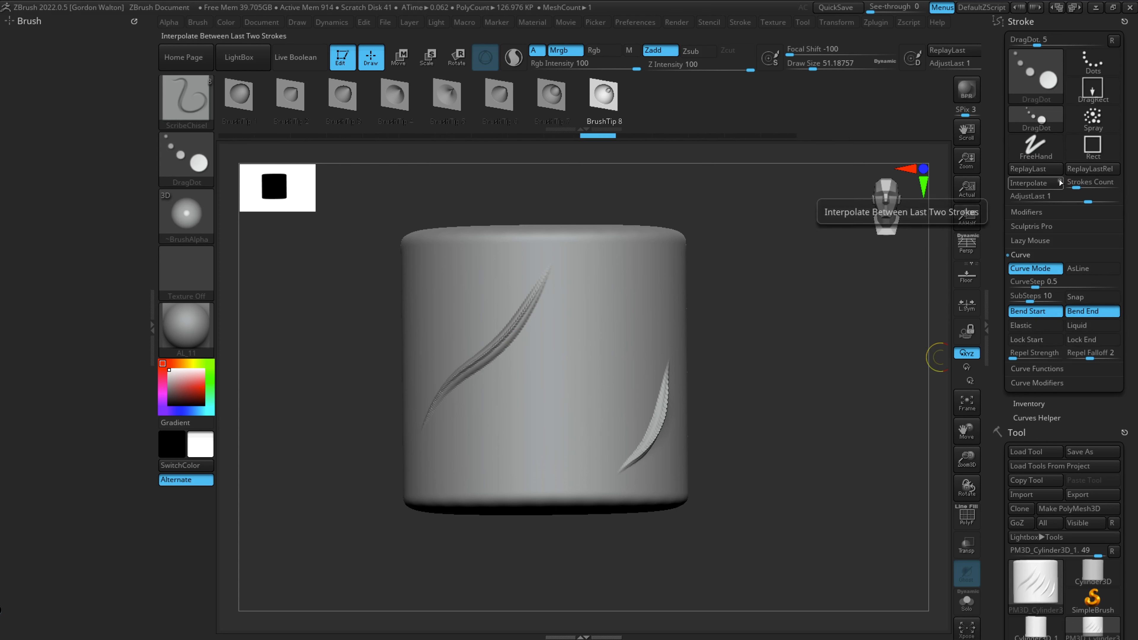
# - Toggle the option on the Interpolate control and test it with low and higher Strokes Count values, undoing each interpolation
pyautogui.press('ctrl')
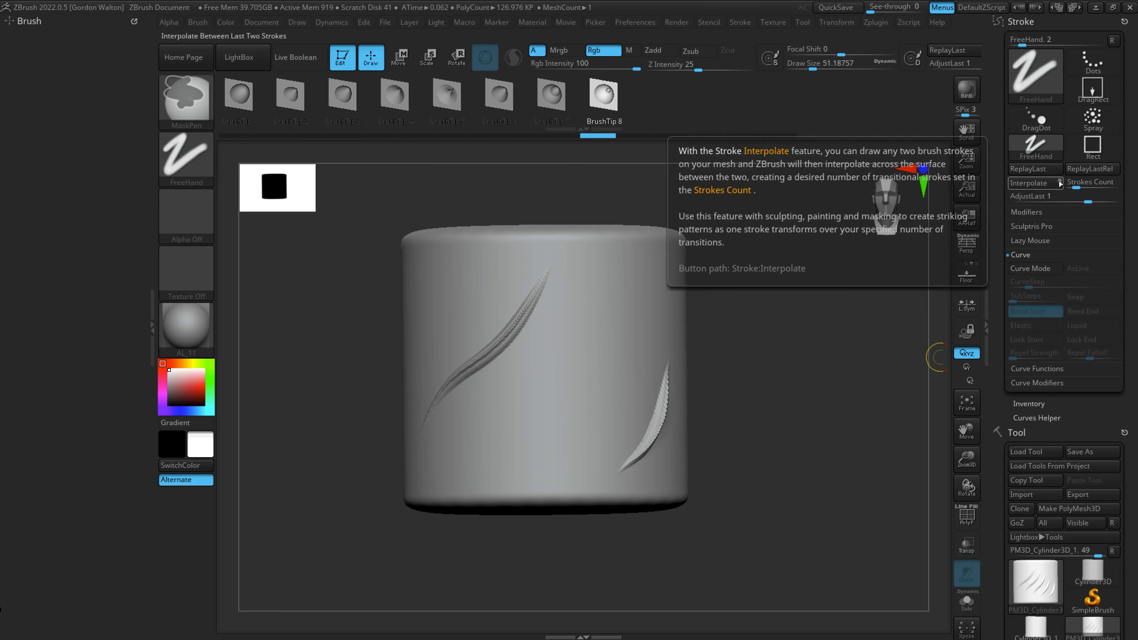
pyautogui.click(1044, 182)
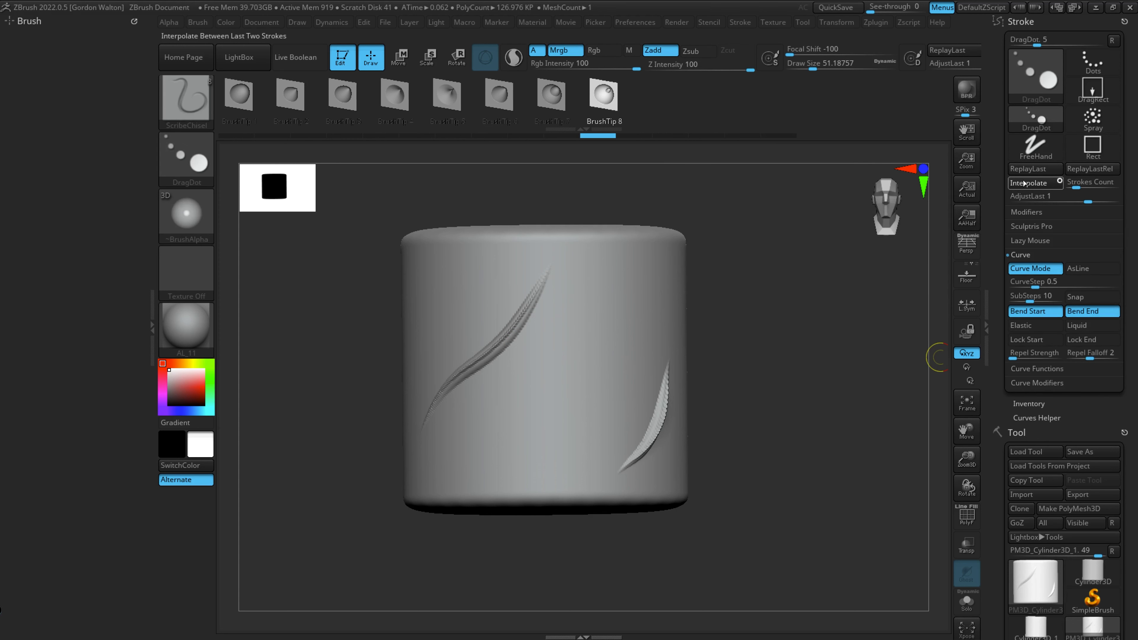
pyautogui.moveTo(808, 273); pyautogui.dragTo(847, 282)
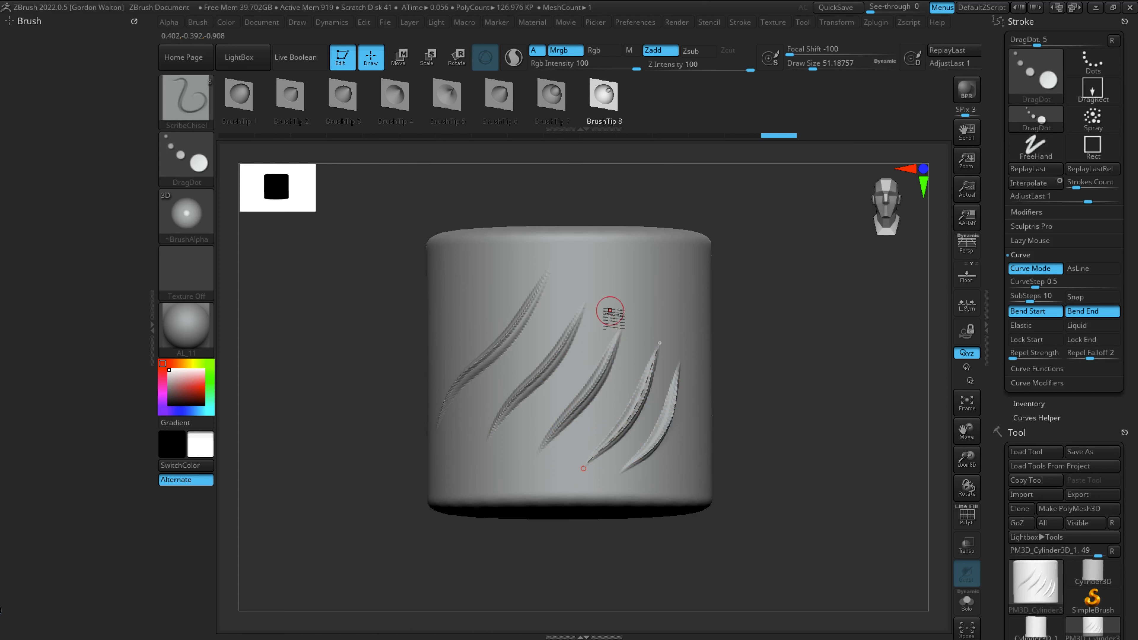
pyautogui.click(1031, 183)
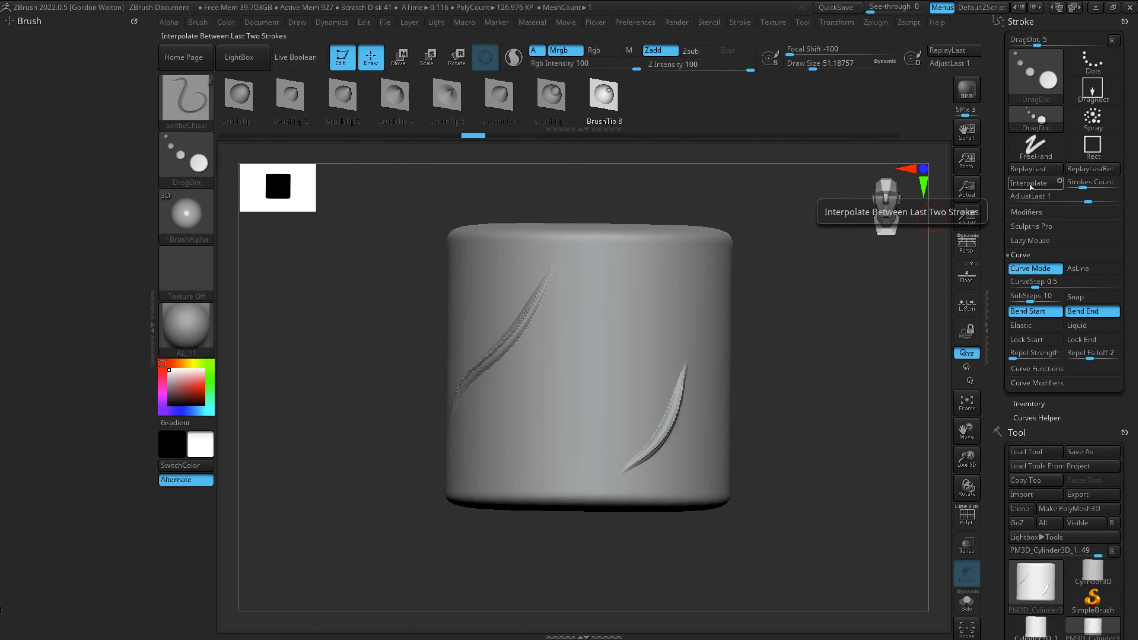
pyautogui.click(1031, 186)
pyautogui.moveTo(878, 276); pyautogui.dragTo(738, 334)
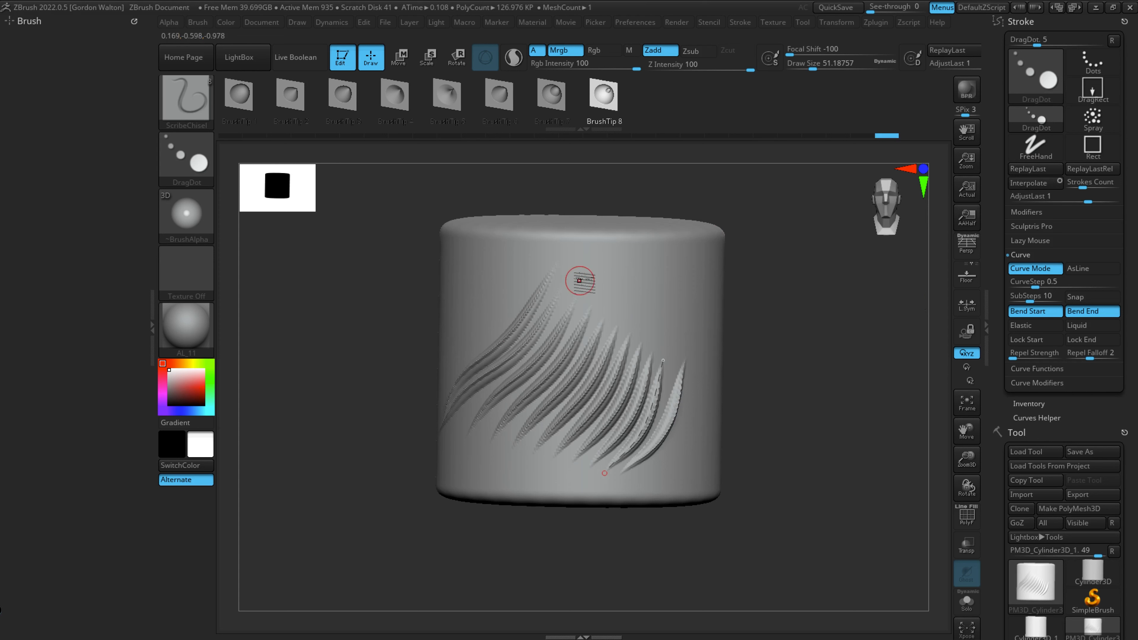
pyautogui.hotkey('ctrl', 'z')
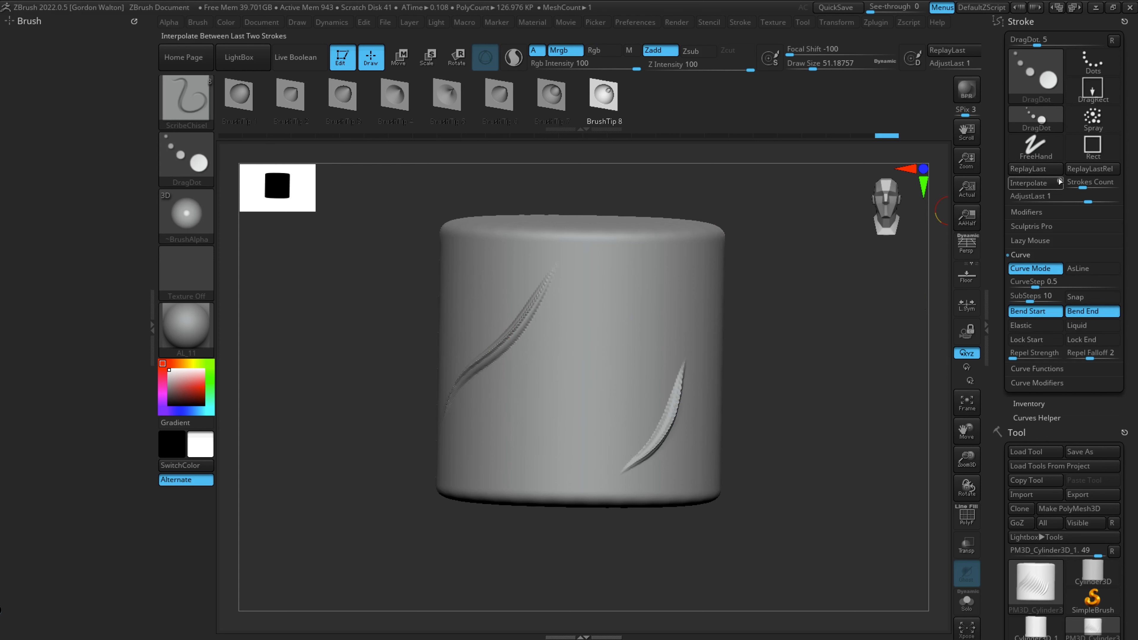
# - Restore the Interpolate option and fill the area between the two sculpted strokes with interpolated strokes
pyautogui.click(1060, 183)
pyautogui.moveTo(666, 333); pyautogui.dragTo(591, 340, button='right')
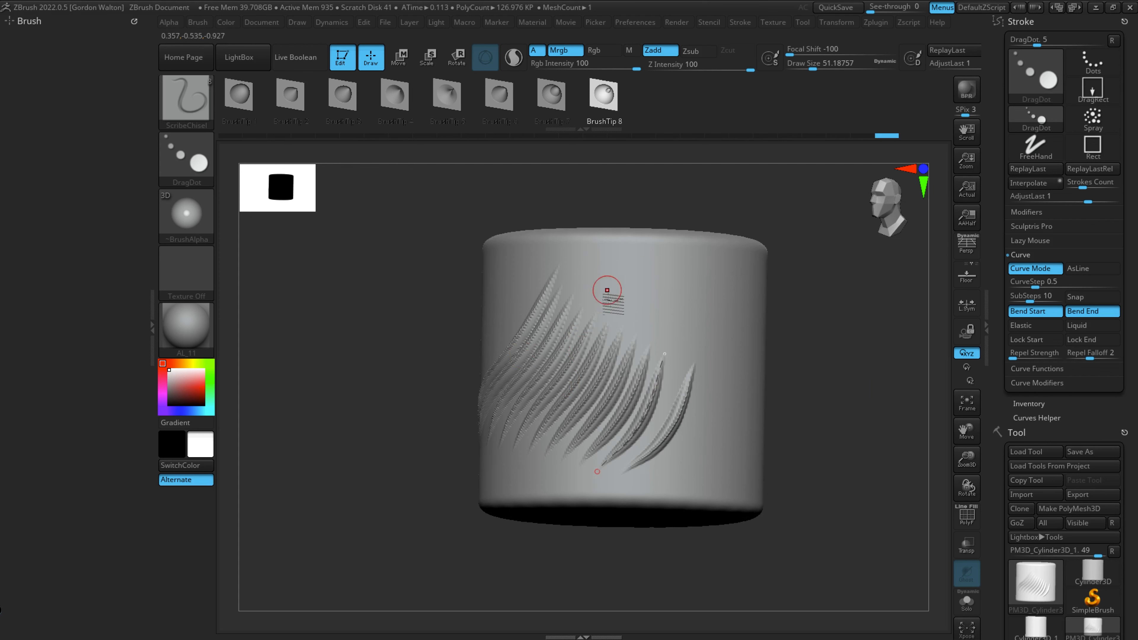
pyautogui.moveTo(779, 381); pyautogui.dragTo(828, 387)
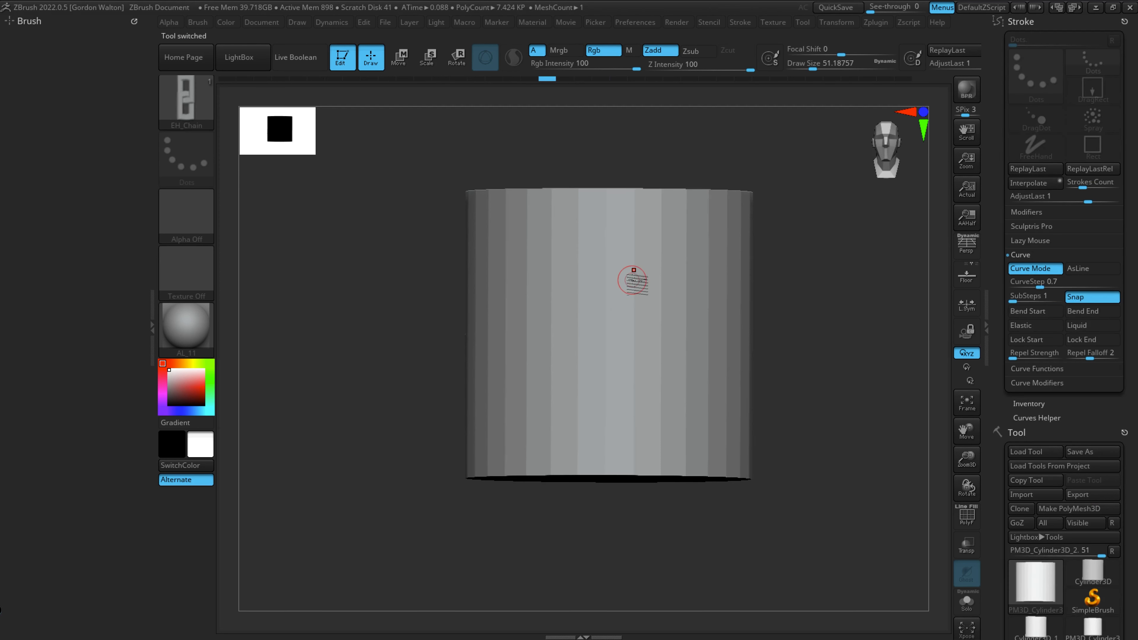
# - Set the Draw Size to about 149 and draw two curved EH_Chain strokes, one across the cylinder and one off its right side
pyautogui.press('s')
pyautogui.moveTo(529, 289); pyautogui.dragTo(539, 289)
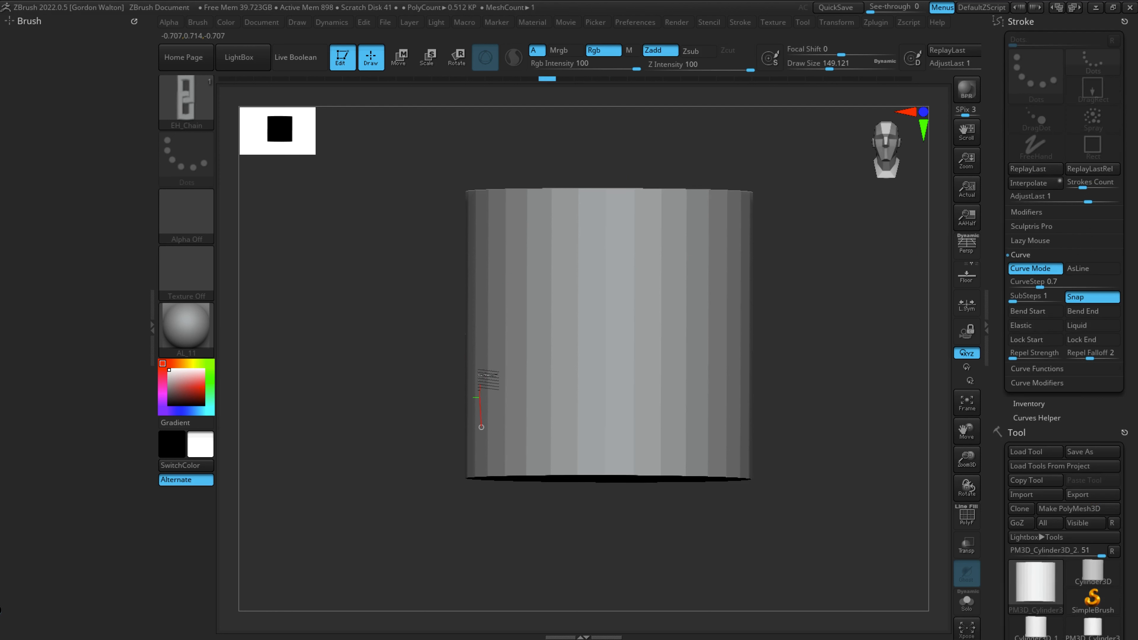
pyautogui.moveTo(674, 141); pyautogui.dragTo(675, 143)
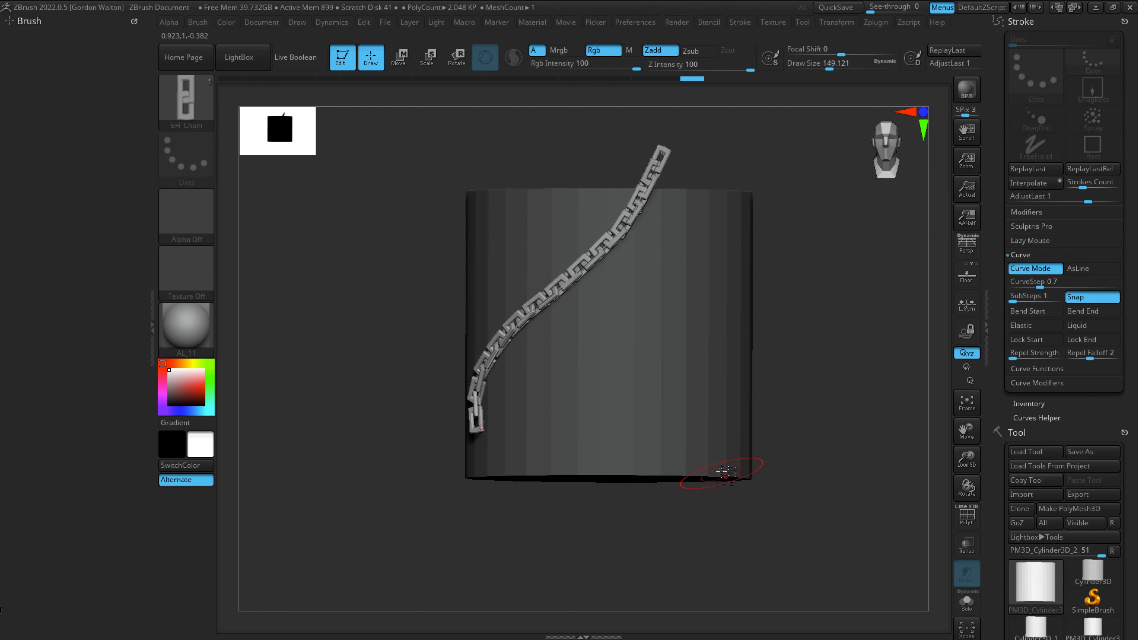
pyautogui.click(838, 301)
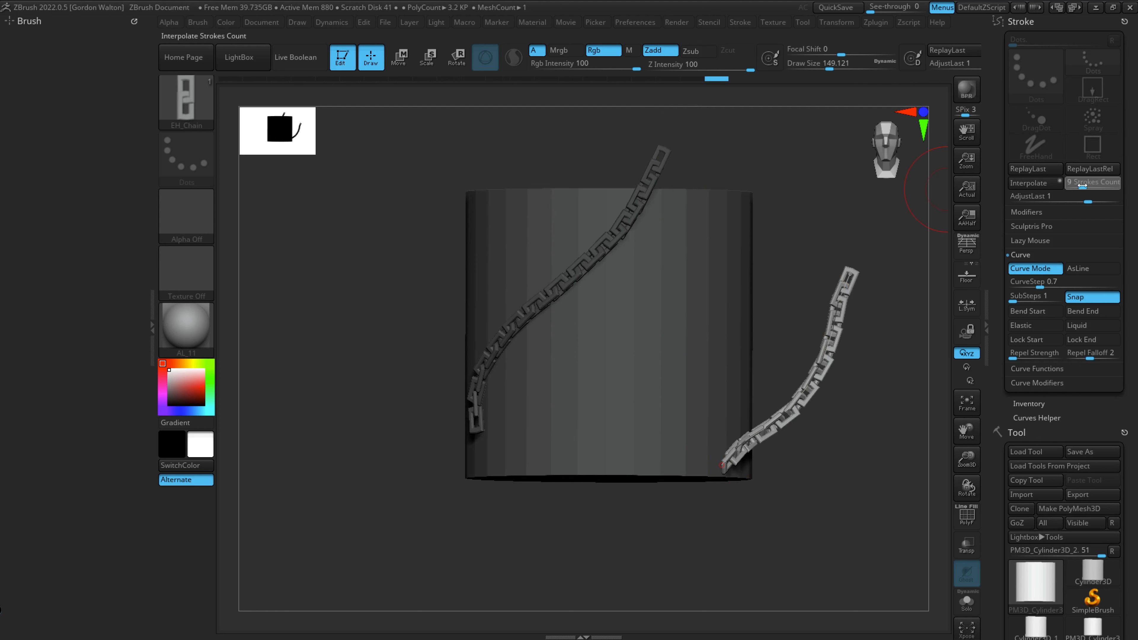
# - Interpolate additional chains between the two EH_Chain curves and inspect the spread from other angles
pyautogui.click(1029, 182)
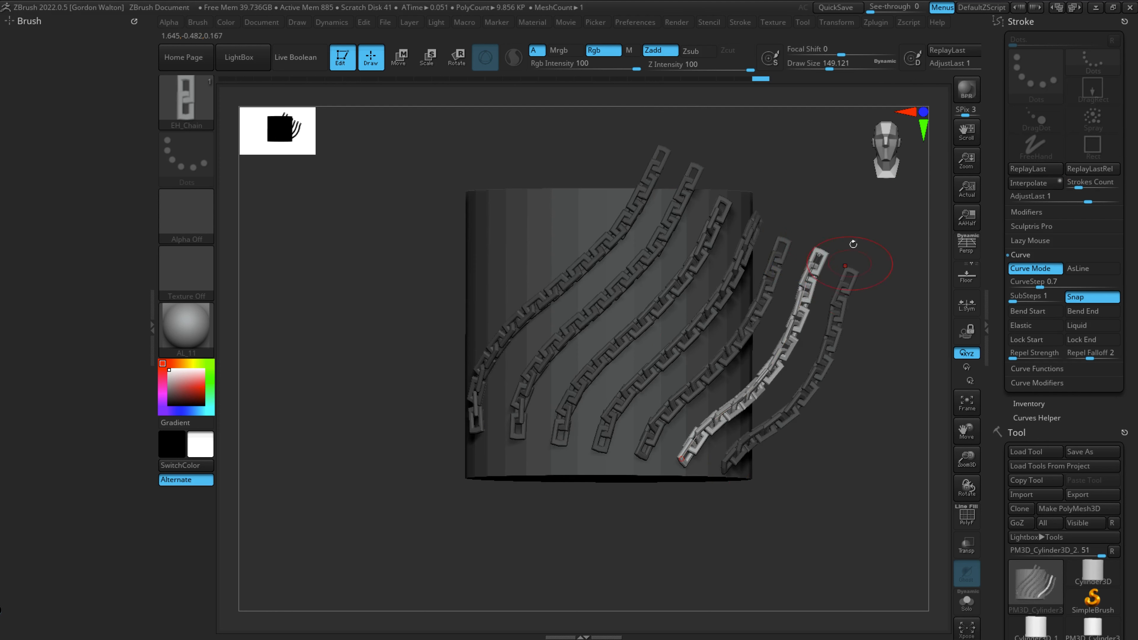
pyautogui.moveTo(840, 205); pyautogui.dragTo(778, 269)
pyautogui.moveTo(879, 565); pyautogui.dragTo(818, 536)
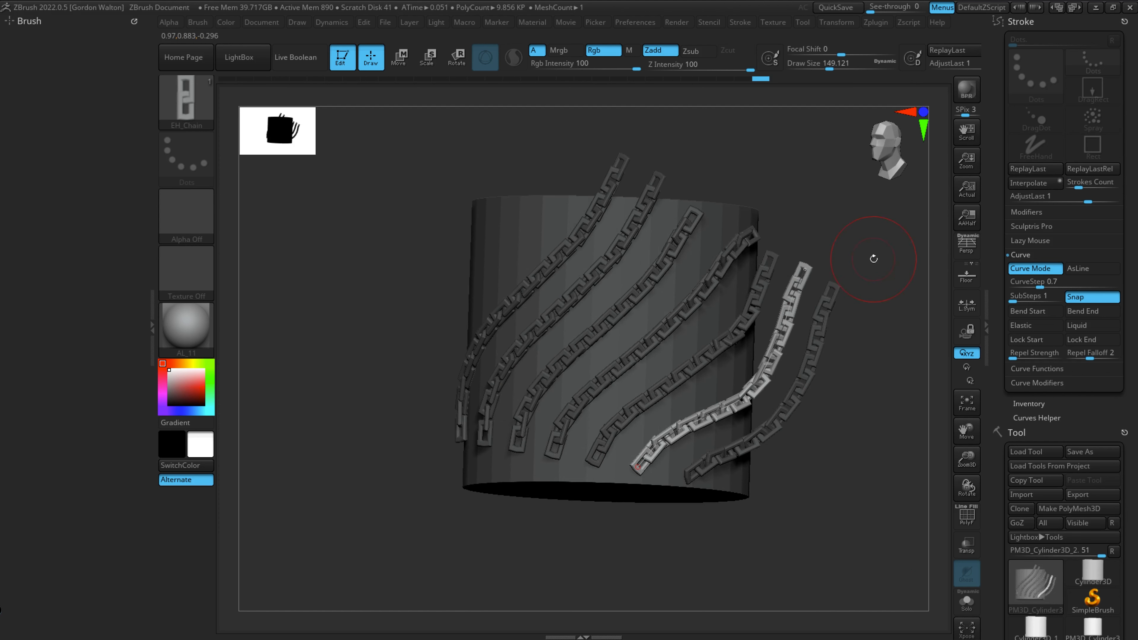
pyautogui.moveTo(806, 173); pyautogui.dragTo(767, 169)
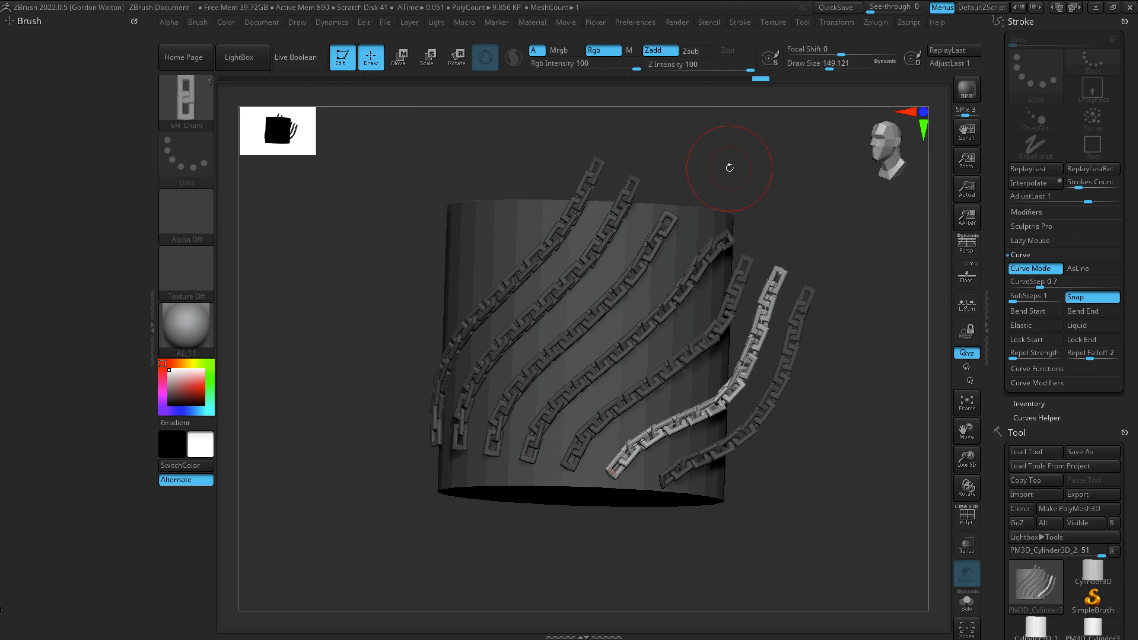
pyautogui.moveTo(770, 172); pyautogui.dragTo(774, 176)
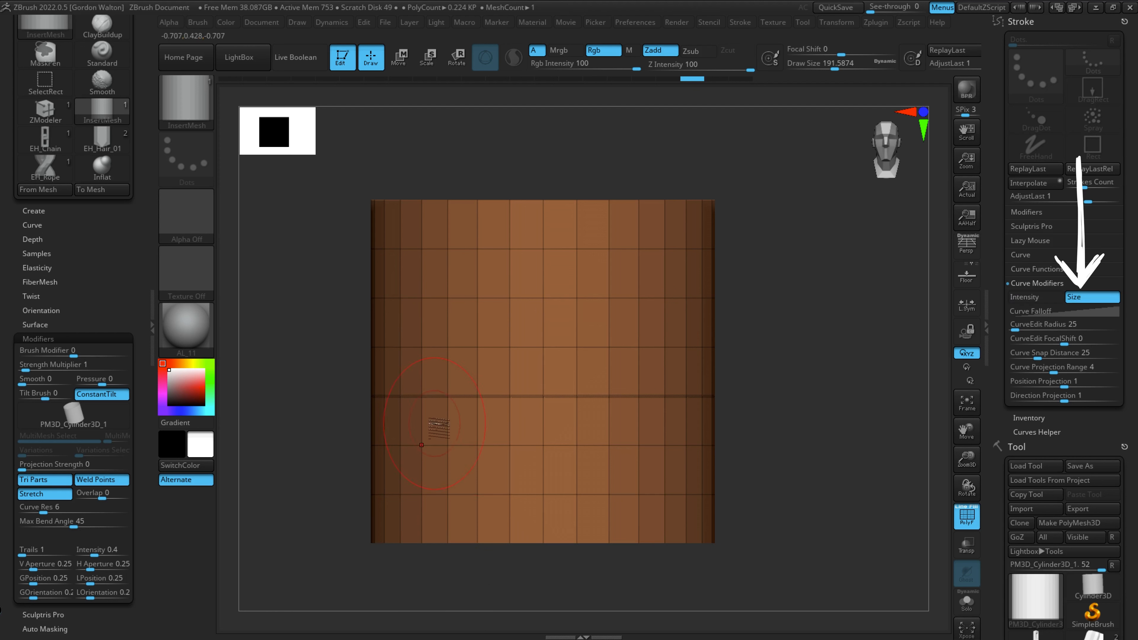
# - Flip the Curve Falloff graph and compare tapered InsertMesh tubes drawn before and after the flip, undoing both tubes
pyautogui.moveTo(665, 387); pyautogui.dragTo(679, 303)
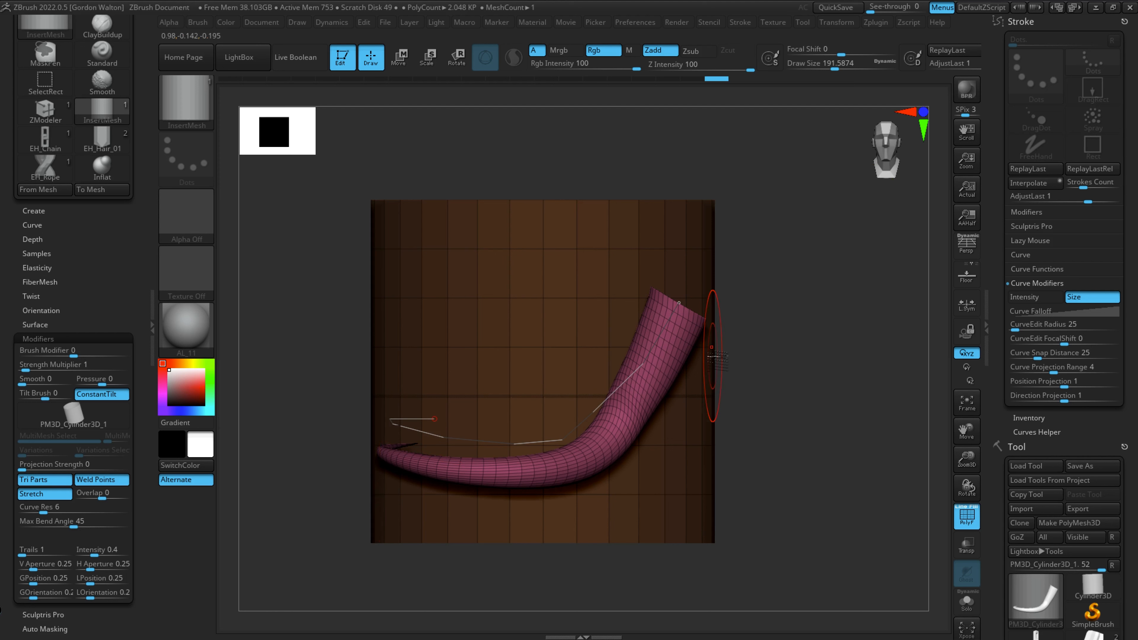
pyautogui.hotkey('ctrl', 'z')
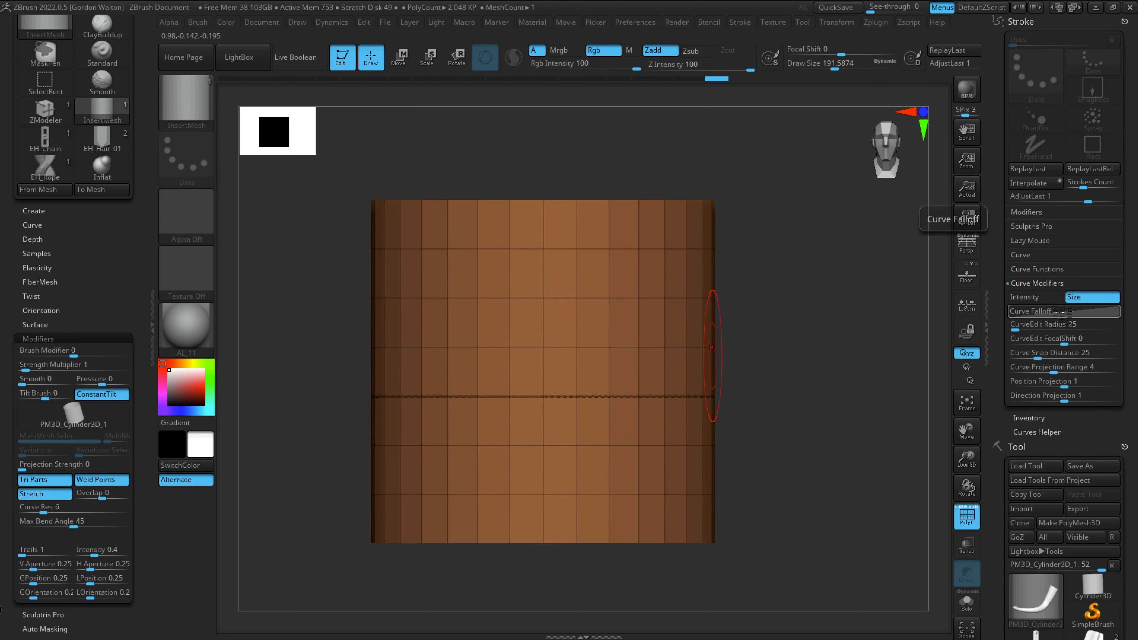
pyautogui.click(1057, 315)
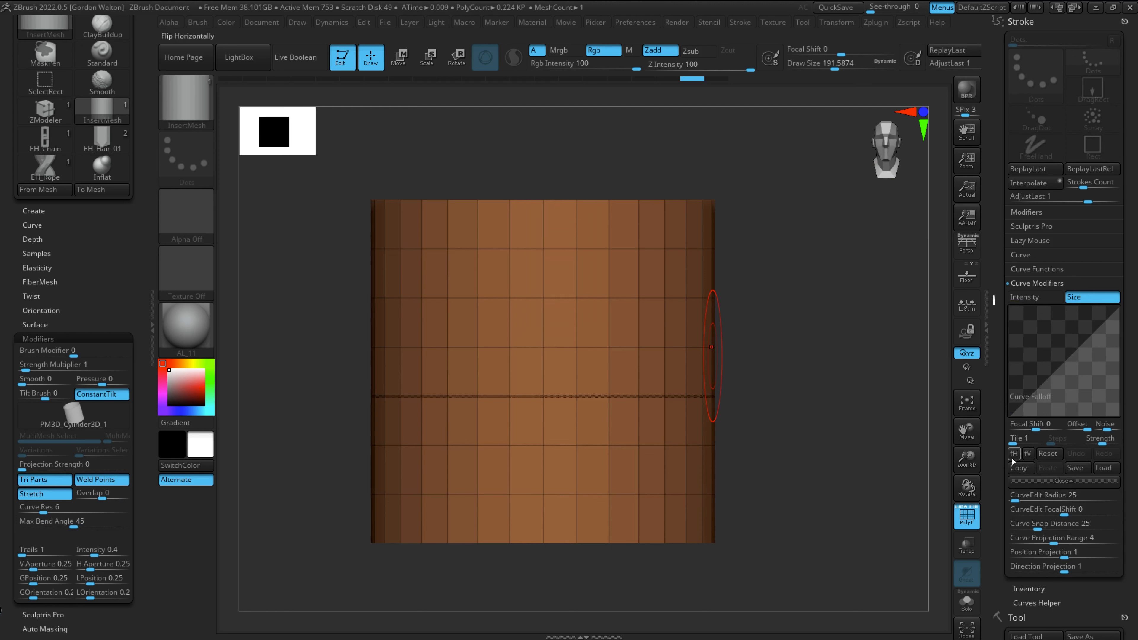
pyautogui.click(1027, 455)
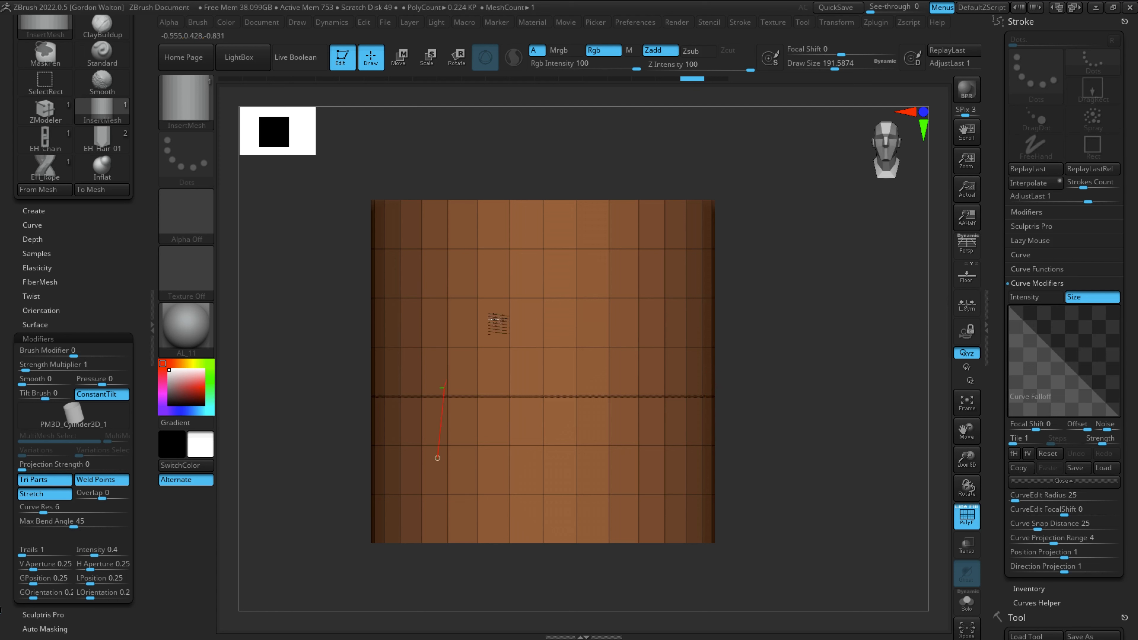
pyautogui.moveTo(828, 357); pyautogui.dragTo(834, 350)
pyautogui.hotkey('ctrl', 'z')
# - Set the Draw Size to about 136 and try an InsertMesh tube along a curve on the cylinder, undoing the tube
pyautogui.press('space')
pyautogui.moveTo(469, 283); pyautogui.dragTo(461, 283)
pyautogui.moveTo(435, 337); pyautogui.dragTo(577, 324)
pyautogui.moveTo(856, 276)
pyautogui.mouseDown()
pyautogui.moveTo(878, 280)
pyautogui.moveTo(816, 475)
pyautogui.mouseUp()
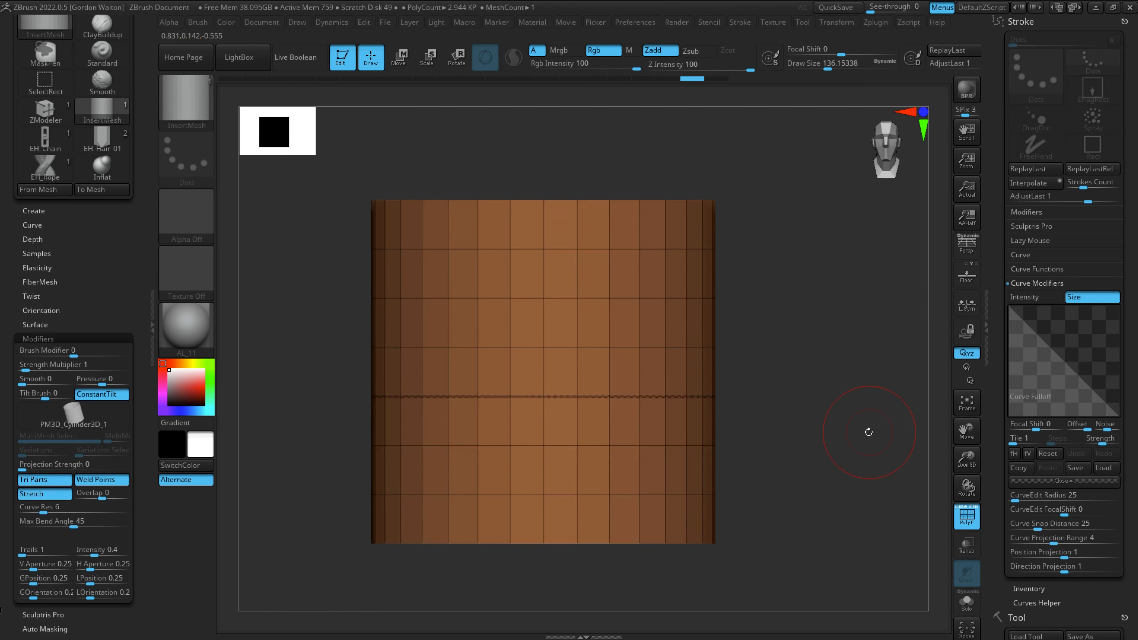
# - Reshape the Curve Falloff into a dip followed by a peak and draw a winding InsertMesh tube across the cylinder's upper half
pyautogui.moveTo(1058, 357); pyautogui.dragTo(1035, 370)
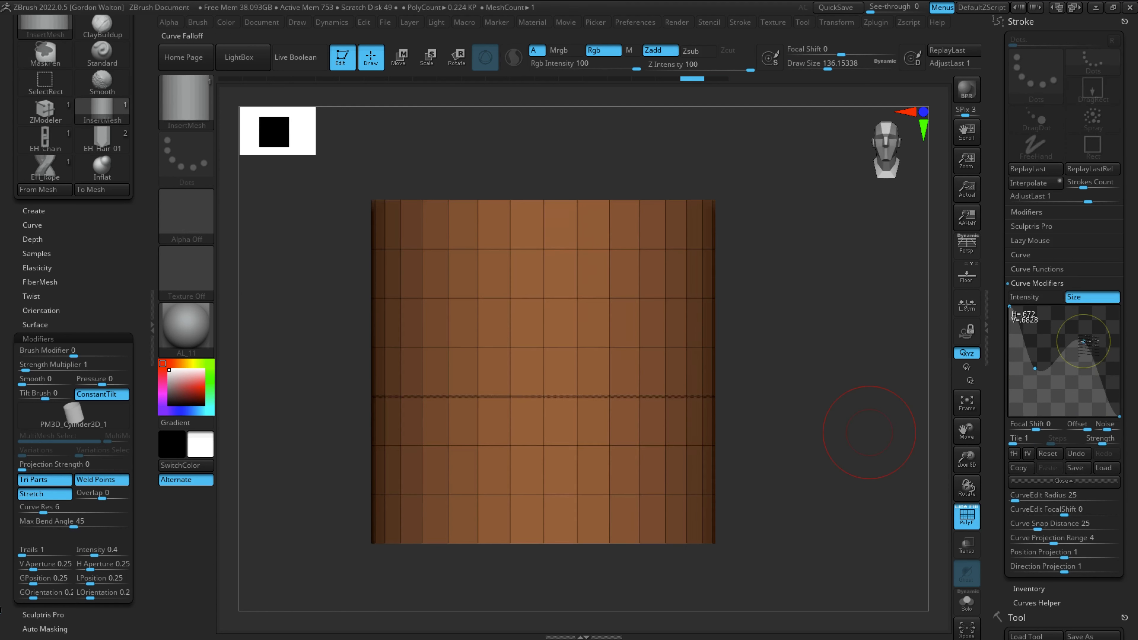
pyautogui.moveTo(656, 328); pyautogui.dragTo(755, 299)
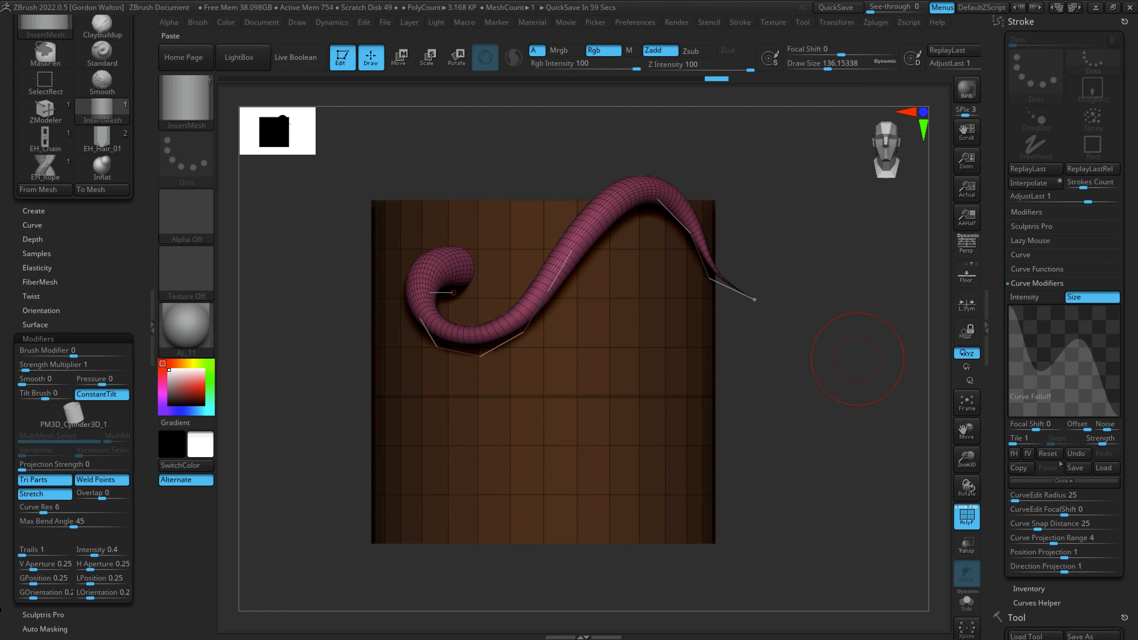
# - Reset the Curve Falloff, reshape it into a sharp step and try the profiles on the winding tube, undoing the tube updates
pyautogui.click(1048, 453)
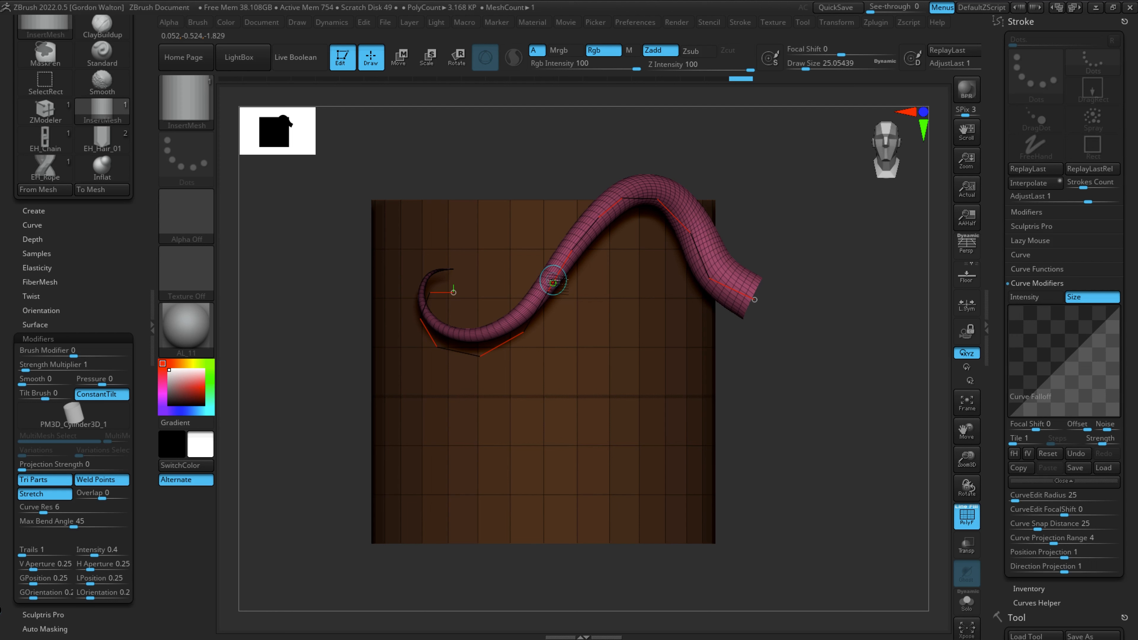
pyautogui.moveTo(1064, 362)
pyautogui.mouseDown()
pyautogui.moveTo(1089, 402)
pyautogui.moveTo(1070, 355)
pyautogui.mouseUp()
pyautogui.click(560, 260)
pyautogui.hotkey('ctrl', 'z')
pyautogui.hotkey('ctrl', 'z')
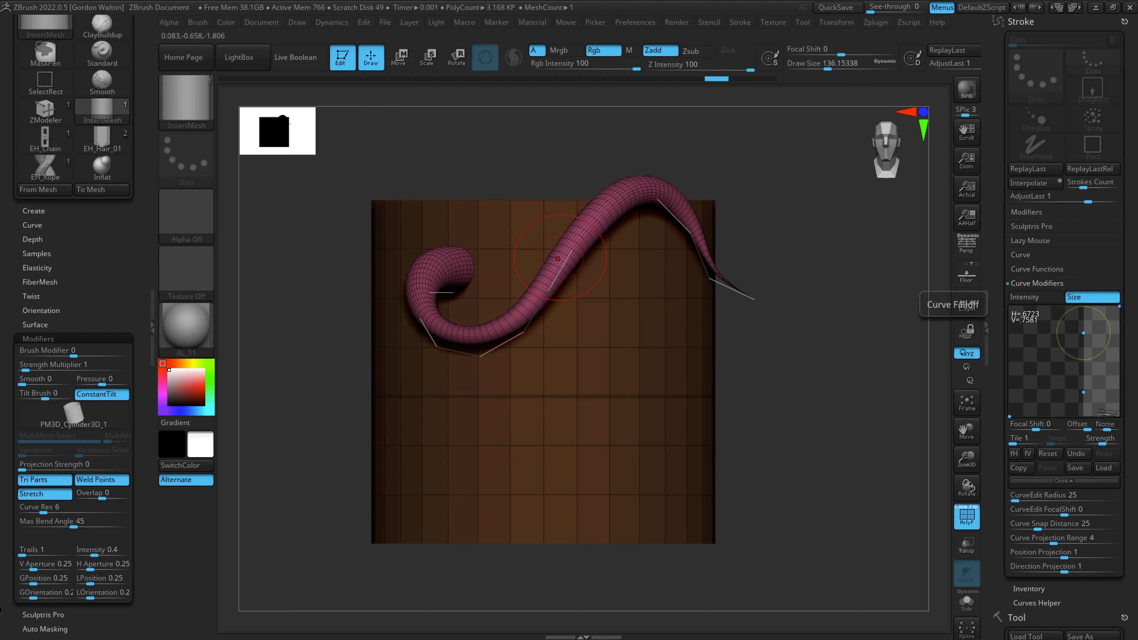
# - Set the CurveEdit Radius to 300 and undo the winding tube on the cylinder
pyautogui.moveTo(1003, 509)
pyautogui.mouseDown()
pyautogui.moveTo(1004, 489)
pyautogui.moveTo(1085, 478)
pyautogui.moveTo(1040, 481)
pyautogui.mouseUp()
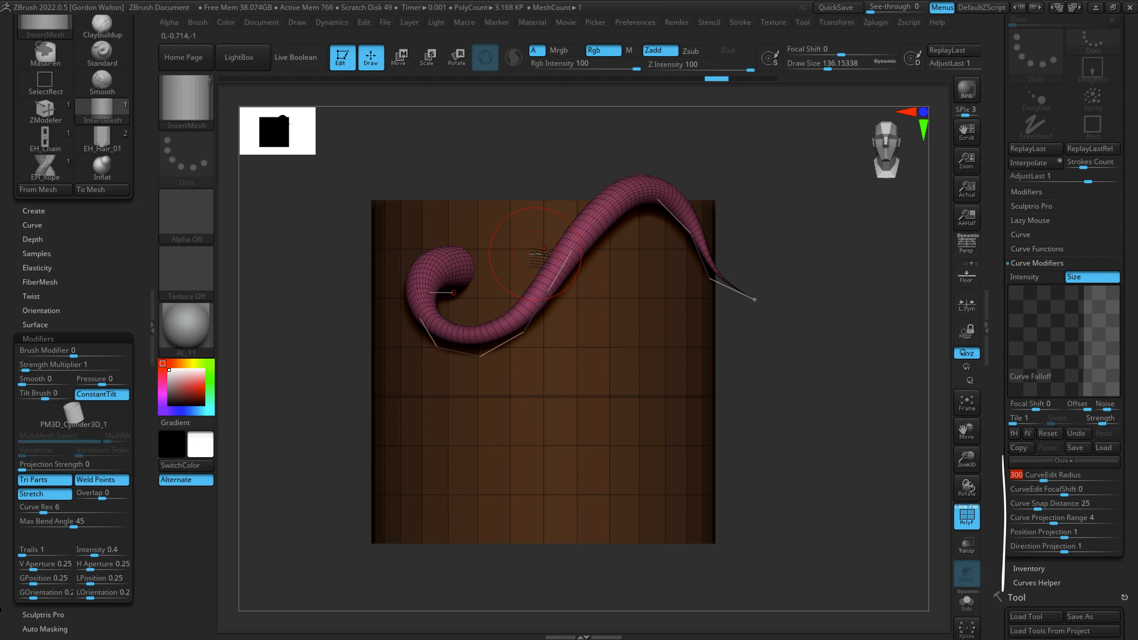
pyautogui.keyDown('alt'); pyautogui.moveTo(463, 469); pyautogui.dragTo(419, 497, button='right'); pyautogui.keyUp('alt')
pyautogui.hotkey('ctrl', 'z')
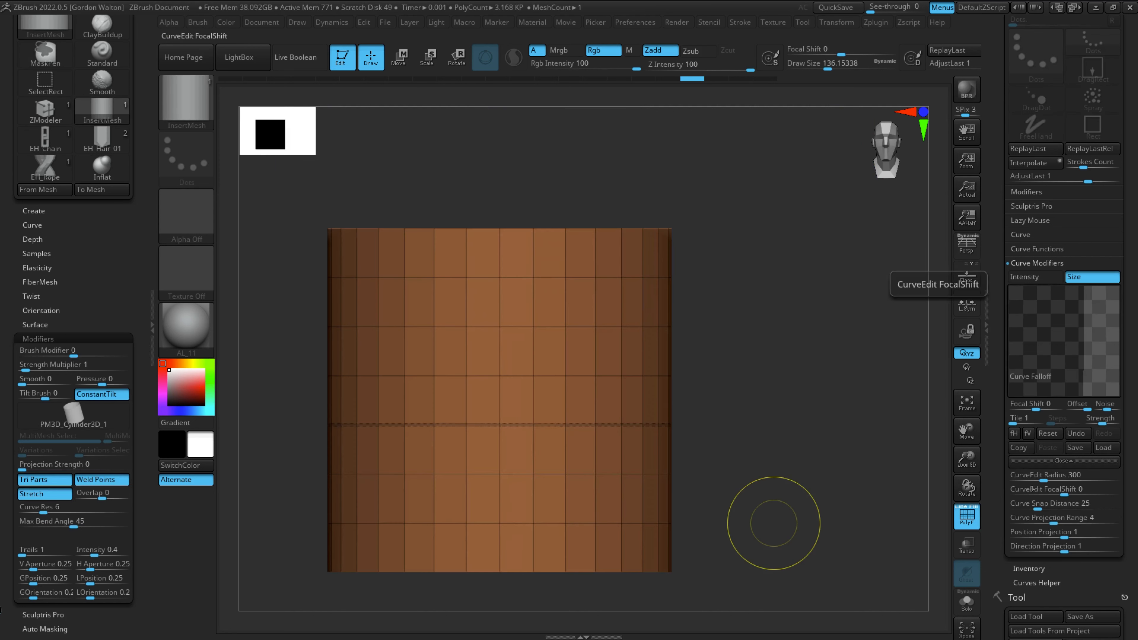
# - Turn off the Size curve modifier, set the Draw Size to about 80 and draw a winding InsertMesh tube across the cylinder's lower half
pyautogui.click(1078, 277)
pyautogui.moveTo(441, 350); pyautogui.dragTo(448, 351, button='right')
pyautogui.press('space')
pyautogui.moveTo(440, 346); pyautogui.dragTo(430, 347)
pyautogui.moveTo(377, 435); pyautogui.dragTo(487, 367)
pyautogui.moveTo(743, 371); pyautogui.dragTo(744, 367)
pyautogui.moveTo(865, 430); pyautogui.dragTo(786, 426, button='right')
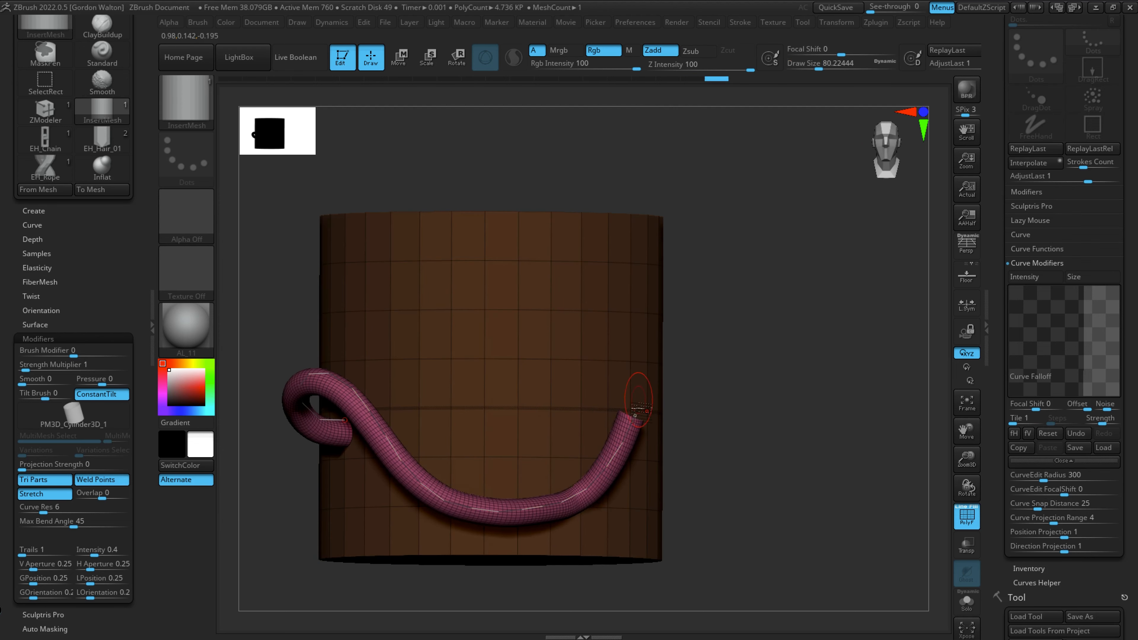
# - Compare Curve Snap Distance values of 60 and 27 by pulling the tube's free end upward, undoing both pulls
pyautogui.click(1073, 506)
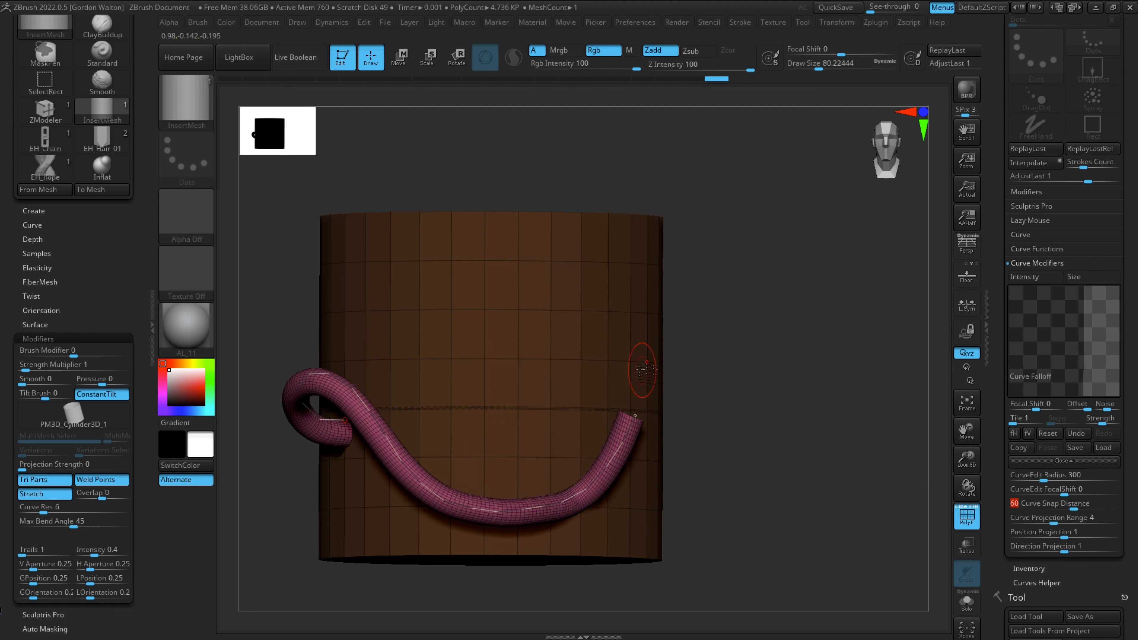
pyautogui.moveTo(634, 415); pyautogui.dragTo(801, 250)
pyautogui.hotkey('ctrl', 'z')
pyautogui.click(1031, 503)
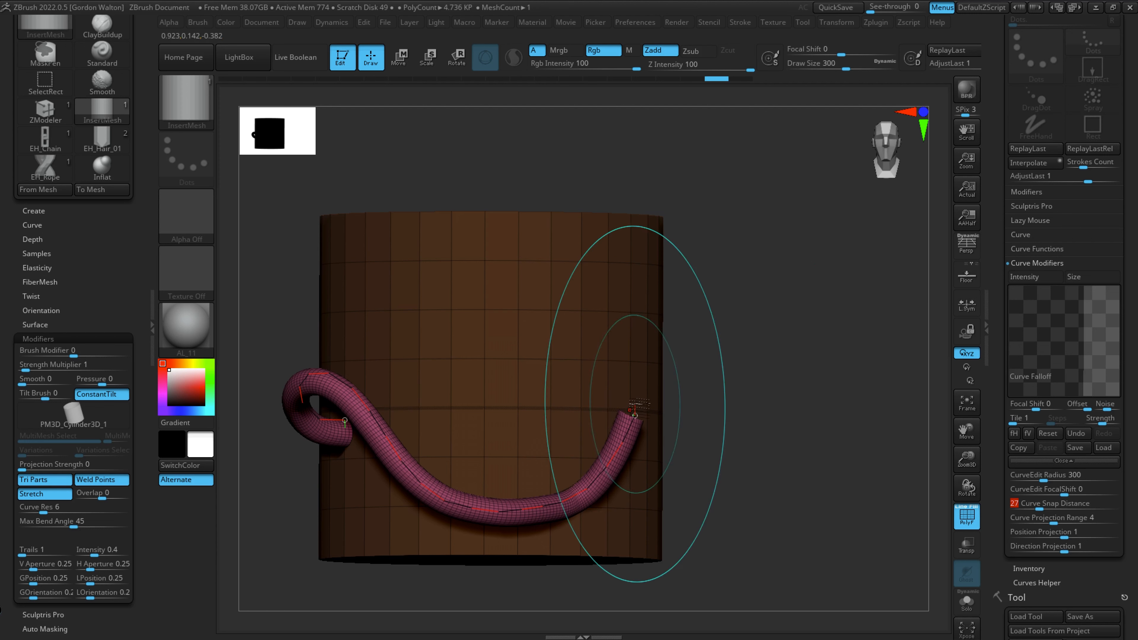
pyautogui.moveTo(634, 408); pyautogui.dragTo(648, 280)
pyautogui.hotkey('ctrl', 'z')
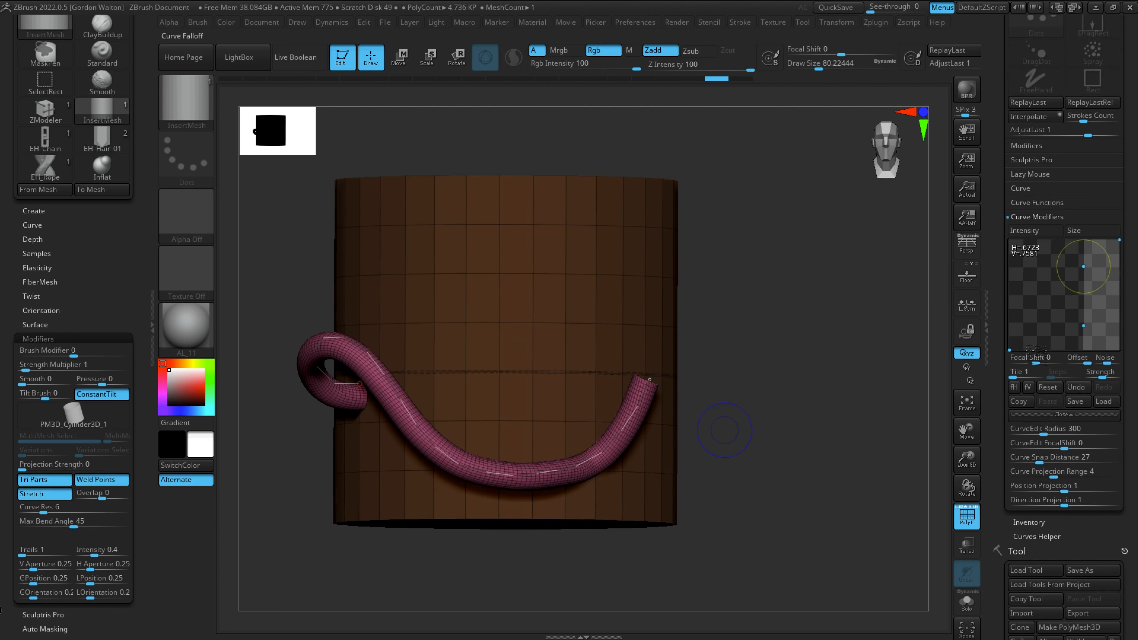
# - Expand the Curves Helper settings and undo the InsertMesh tube on the cylinder
pyautogui.press('shift')
pyautogui.click(1043, 536)
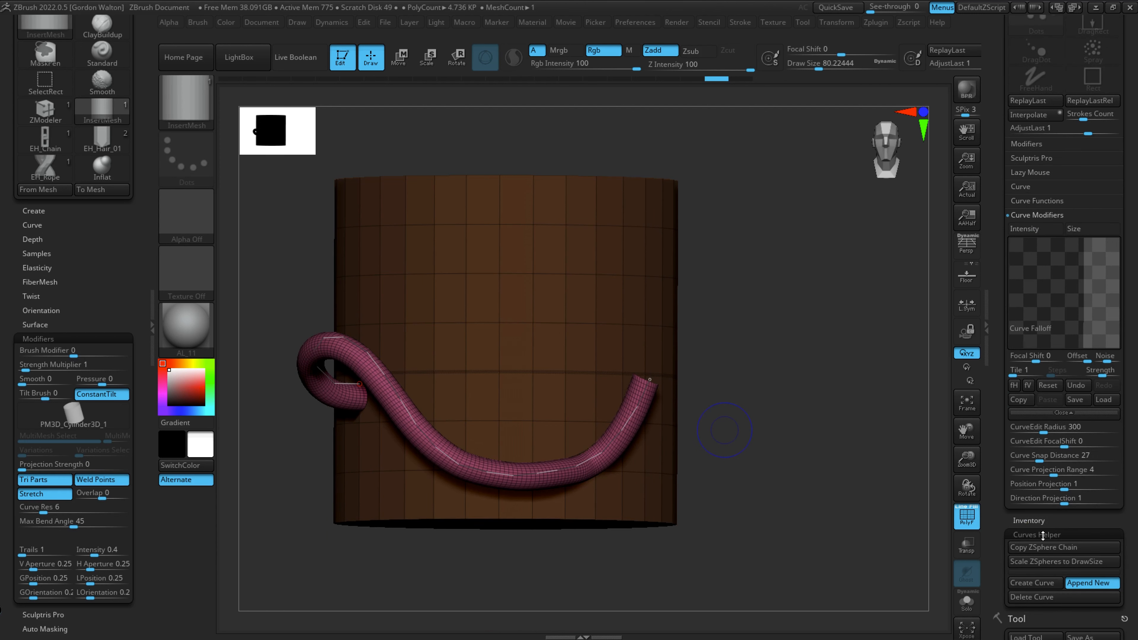
pyautogui.moveTo(999, 501); pyautogui.dragTo(999, 481)
pyautogui.moveTo(1004, 302); pyautogui.dragTo(1007, 474)
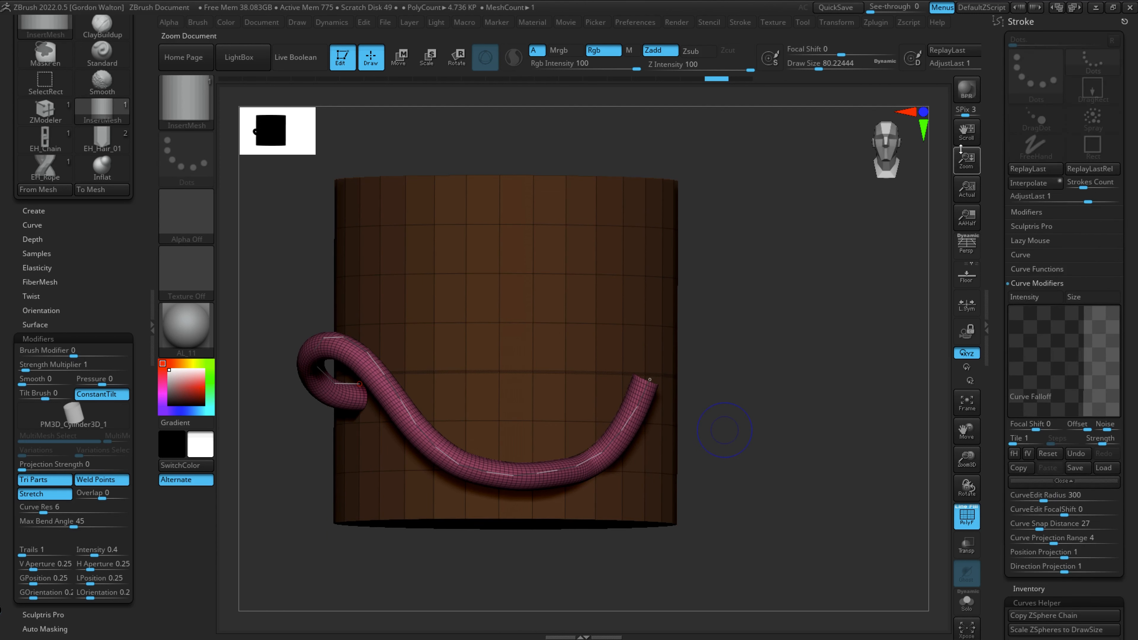
pyautogui.hotkey('ctrl', 'z')
pyautogui.moveTo(999, 395); pyautogui.dragTo(992, 155)
pyautogui.moveTo(1003, 524); pyautogui.dragTo(1002, 439)
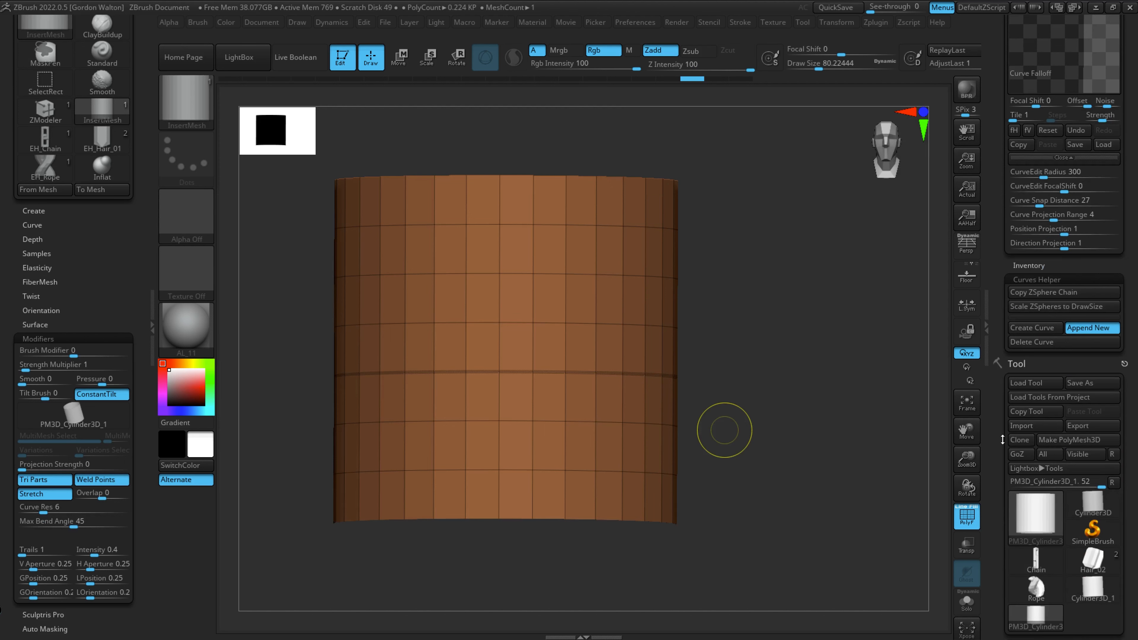
# - Switch to a ZSphere, extend a bent three-link chain down, across and up from the root, and reposition its end sphere
pyautogui.click(1035, 516)
pyautogui.click(847, 395)
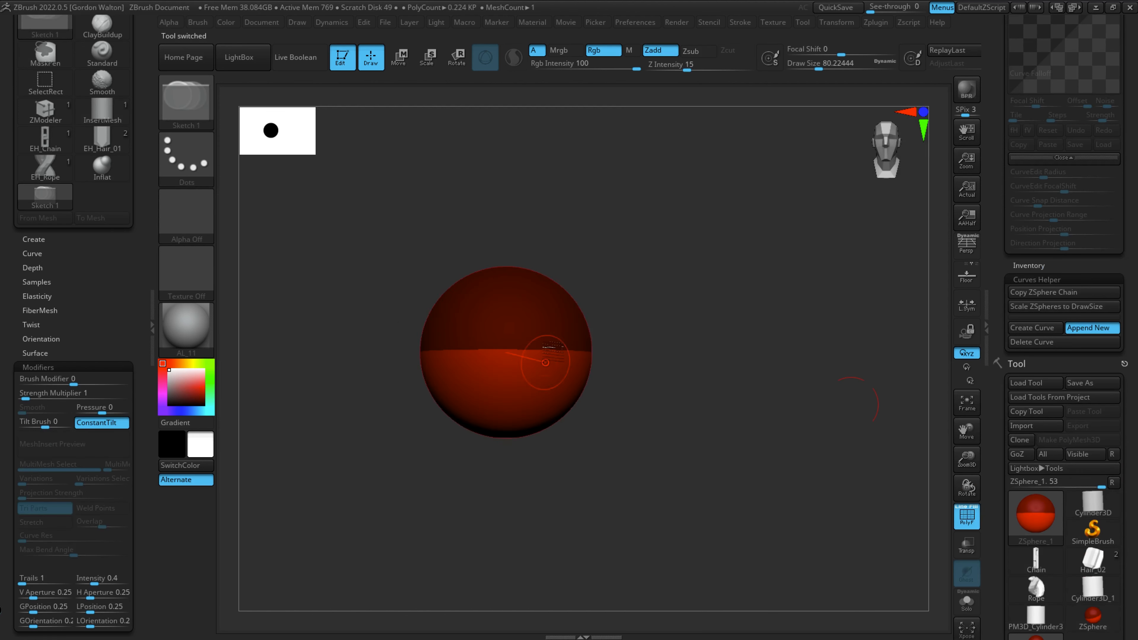
pyautogui.keyDown('alt'); pyautogui.moveTo(546, 363); pyautogui.dragTo(511, 377, button='right'); pyautogui.keyUp('alt')
pyautogui.moveTo(527, 377); pyautogui.dragTo(770, 197)
pyautogui.press('w')
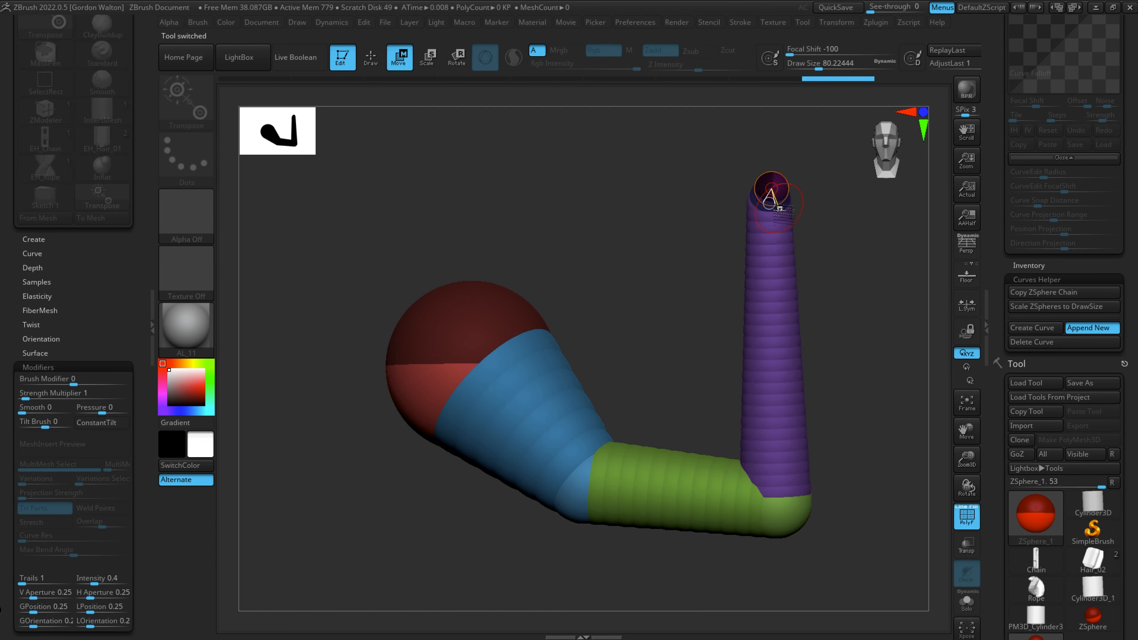
pyautogui.moveTo(814, 310); pyautogui.dragTo(806, 251, button='right')
pyautogui.moveTo(771, 194); pyautogui.dragTo(737, 132)
pyautogui.moveTo(838, 273)
pyautogui.mouseDown(button='right')
pyautogui.moveTo(856, 319)
pyautogui.moveTo(824, 372)
pyautogui.mouseUp(button='right')
# - Add another ZSphere at the chain's upper end and move it back over the root sphere to form a top link
pyautogui.press('q')
pyautogui.rightClick(762, 331)
pyautogui.click(742, 271)
pyautogui.moveTo(742, 271)
pyautogui.mouseDown()
pyautogui.moveTo(681, 178)
pyautogui.moveTo(738, 266)
pyautogui.moveTo(747, 215)
pyautogui.moveTo(631, 175)
pyautogui.moveTo(573, 274)
pyautogui.moveTo(582, 255)
pyautogui.moveTo(566, 266)
pyautogui.moveTo(506, 230)
pyautogui.mouseUp()
pyautogui.press('w')
pyautogui.keyDown('alt'); pyautogui.moveTo(533, 254); pyautogui.dragTo(519, 199, button='right'); pyautogui.keyUp('alt')
pyautogui.moveTo(492, 177)
pyautogui.mouseDown()
pyautogui.moveTo(546, 219)
pyautogui.moveTo(444, 185)
pyautogui.moveTo(453, 208)
pyautogui.mouseUp()
pyautogui.press('q')
pyautogui.hotkey('ctrl', 'z')
# - Insert a ZSphere midway along the chain's top link and raise it to bend the link
pyautogui.moveTo(851, 390); pyautogui.dragTo(877, 474)
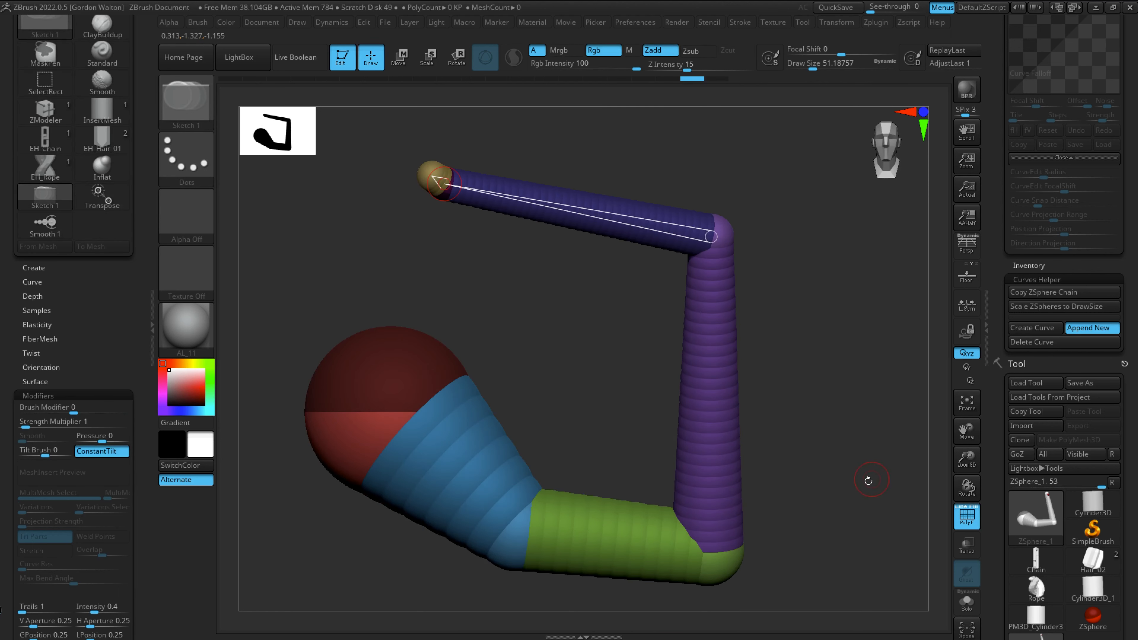
pyautogui.click(585, 210)
pyautogui.press('w')
pyautogui.moveTo(585, 211); pyautogui.dragTo(597, 154)
pyautogui.keyDown('alt'); pyautogui.moveTo(898, 486); pyautogui.dragTo(902, 483); pyautogui.keyUp('alt')
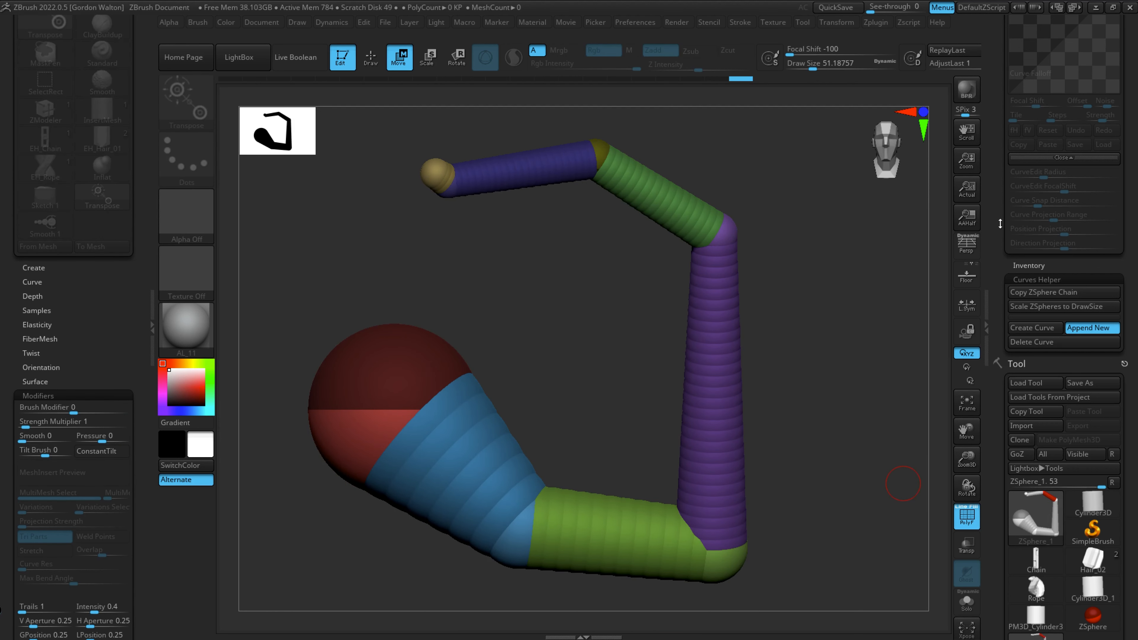
# - Copy the ZSphere chain, create a curve from it in an appended subtool and hide the ZSphere_1 subtool
pyautogui.scroll(2, 999, 226)
pyautogui.click(1039, 327)
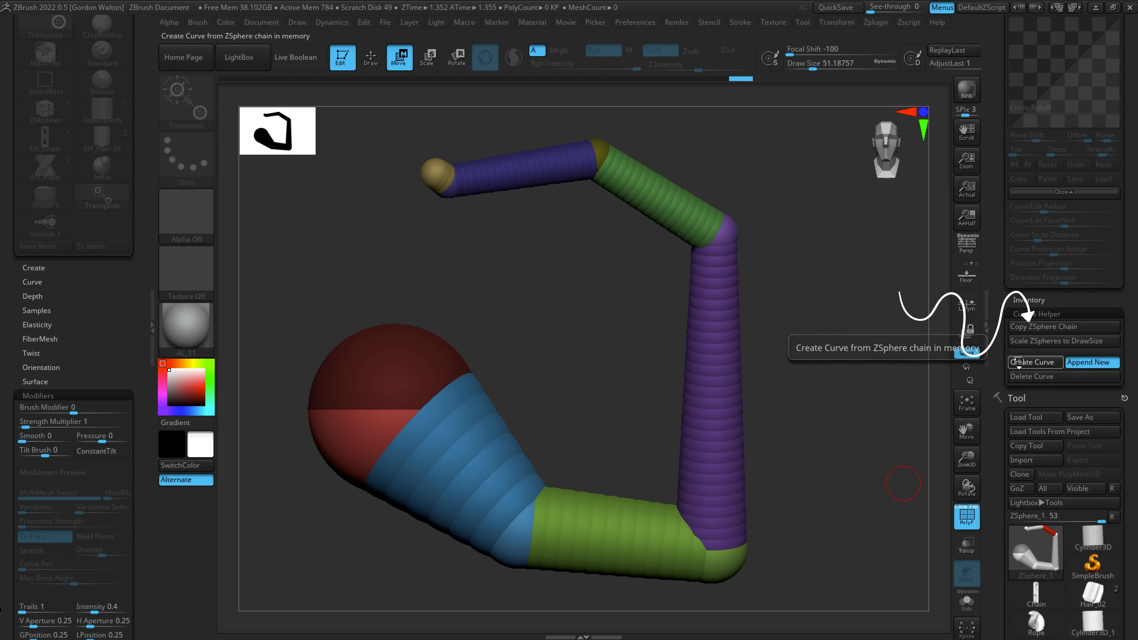
pyautogui.click(1032, 362)
pyautogui.scroll(-10, 1000, 479)
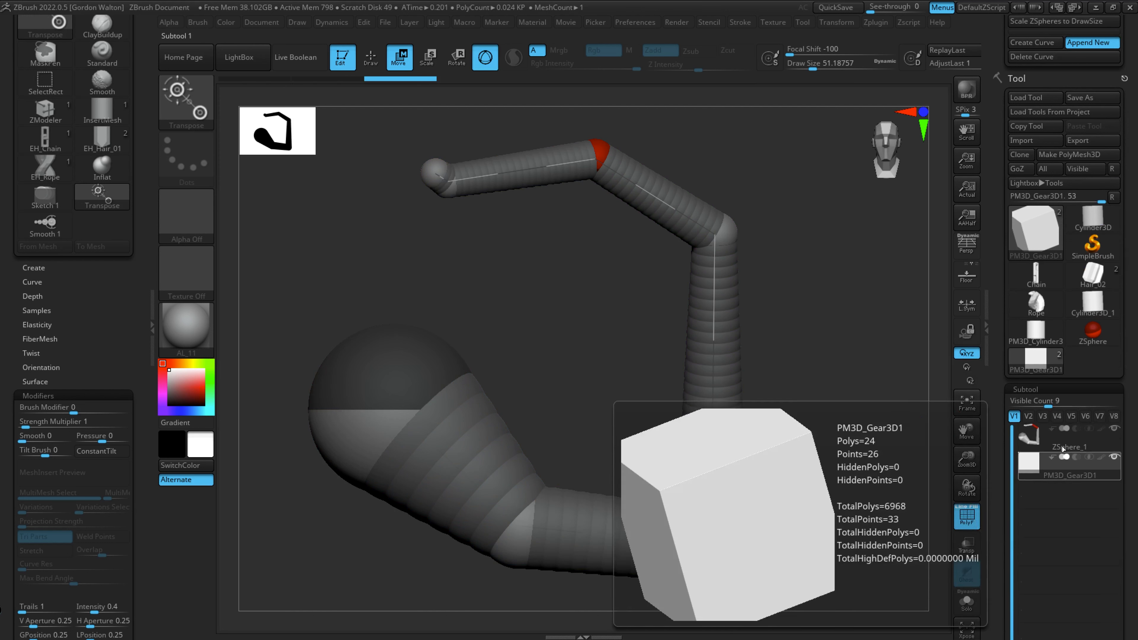
pyautogui.click(1115, 429)
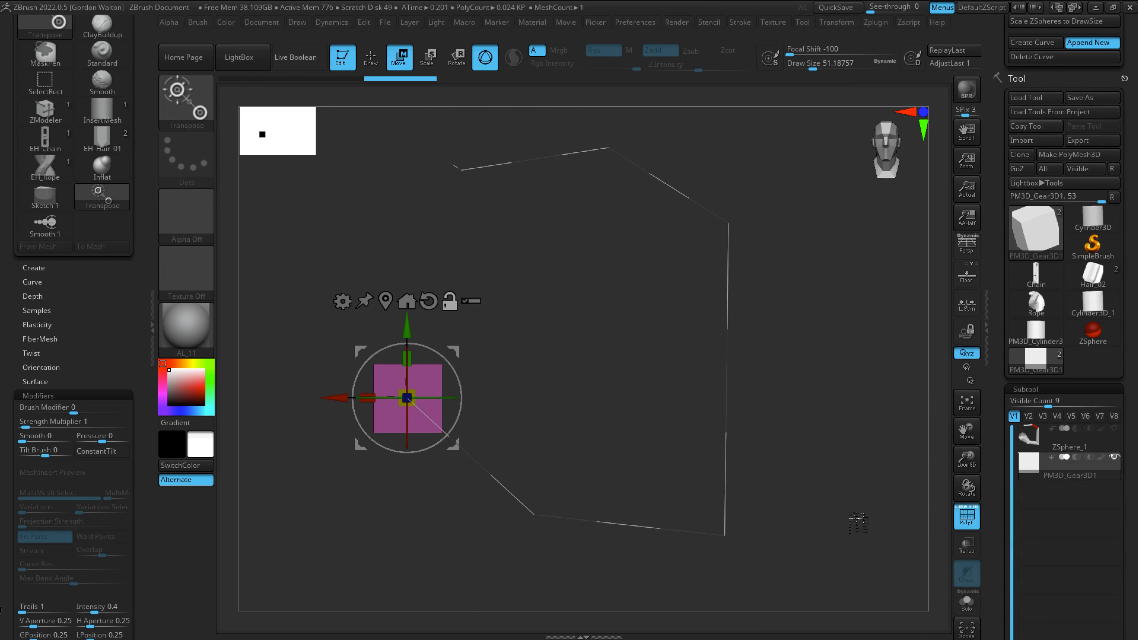
# - Return to draw mode, choose the InsertMesh brush and apply its mesh along the curve created from the ZSphere chain
pyautogui.press('q')
pyautogui.click(185, 102)
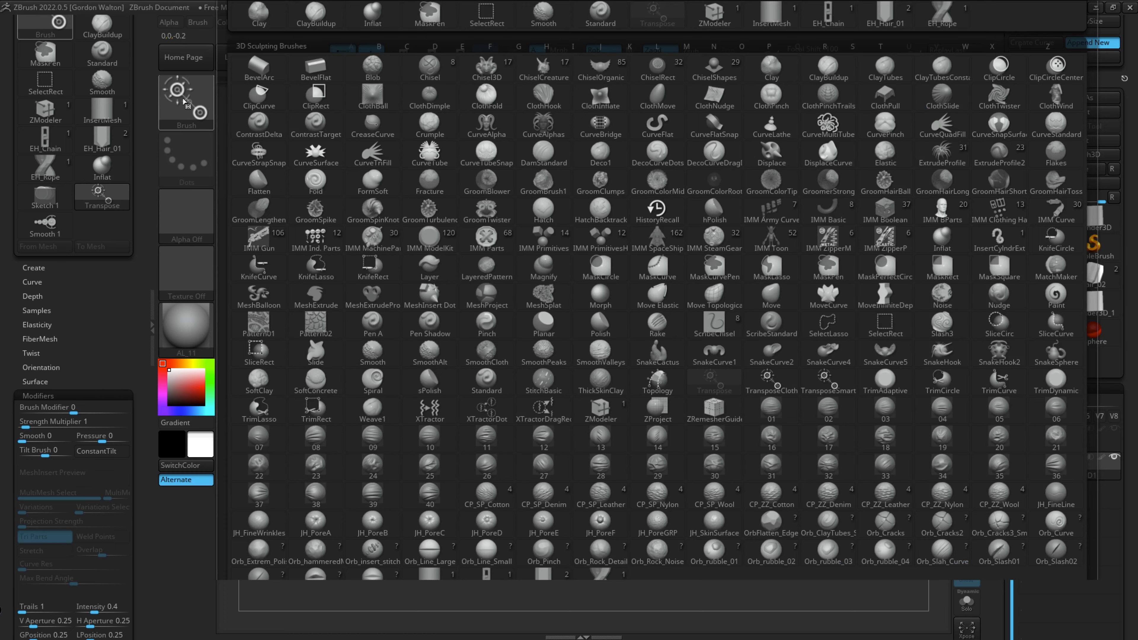
pyautogui.press('b')
pyautogui.click(187, 103)
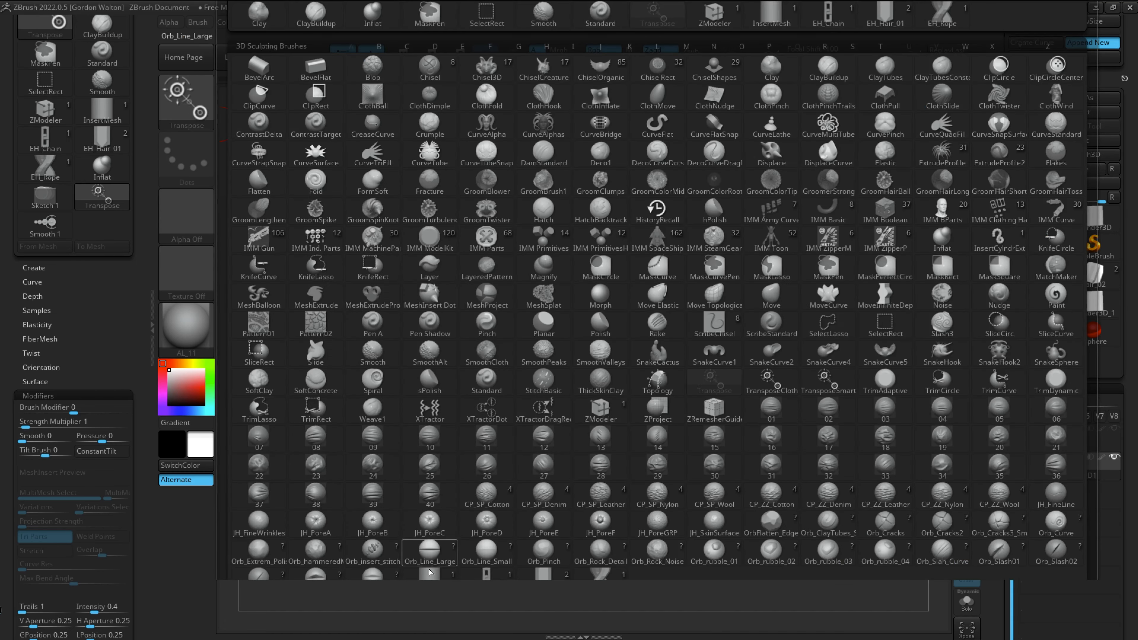
pyautogui.click(429, 554)
pyautogui.click(726, 410)
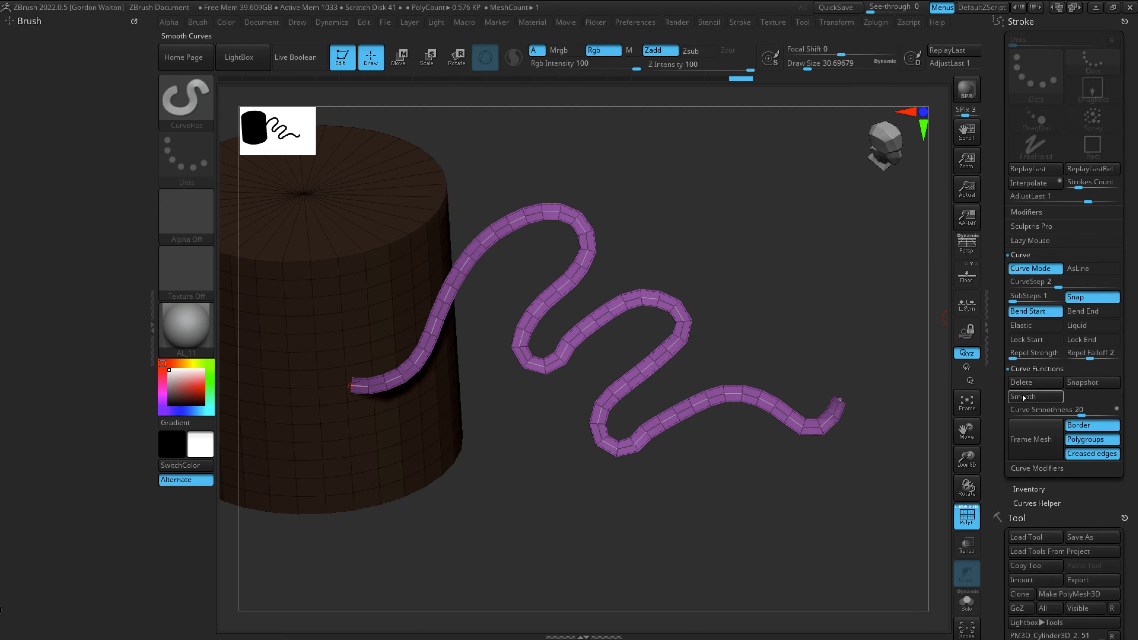
# - Smooth the curve of the winding CurveFlat strip beside the cylinder
pyautogui.click(699, 406)
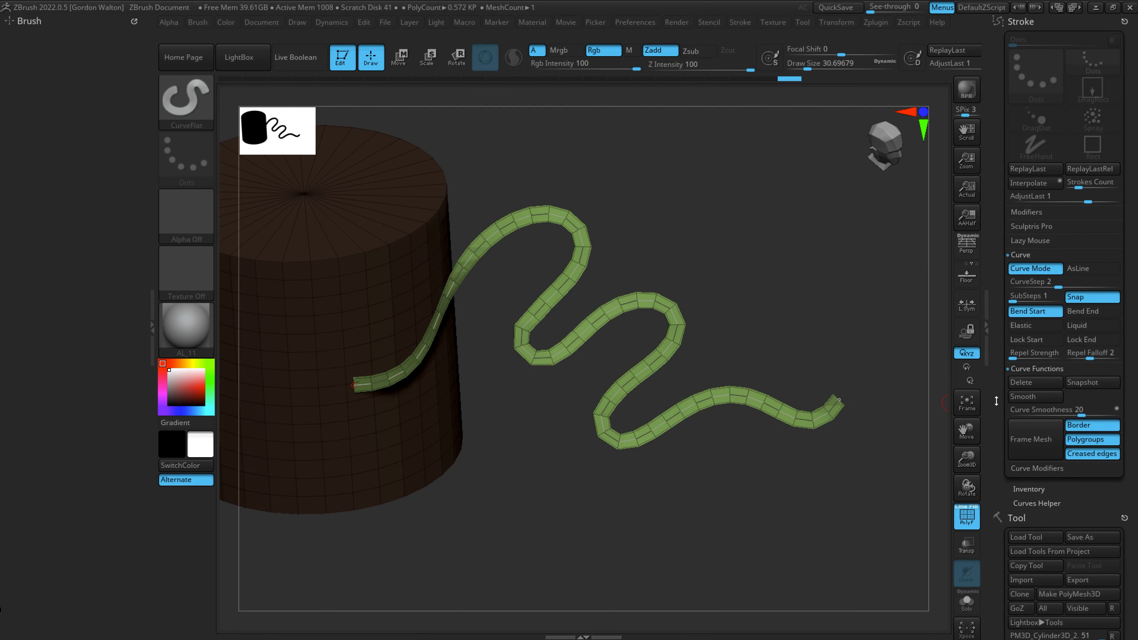
pyautogui.click(1025, 397)
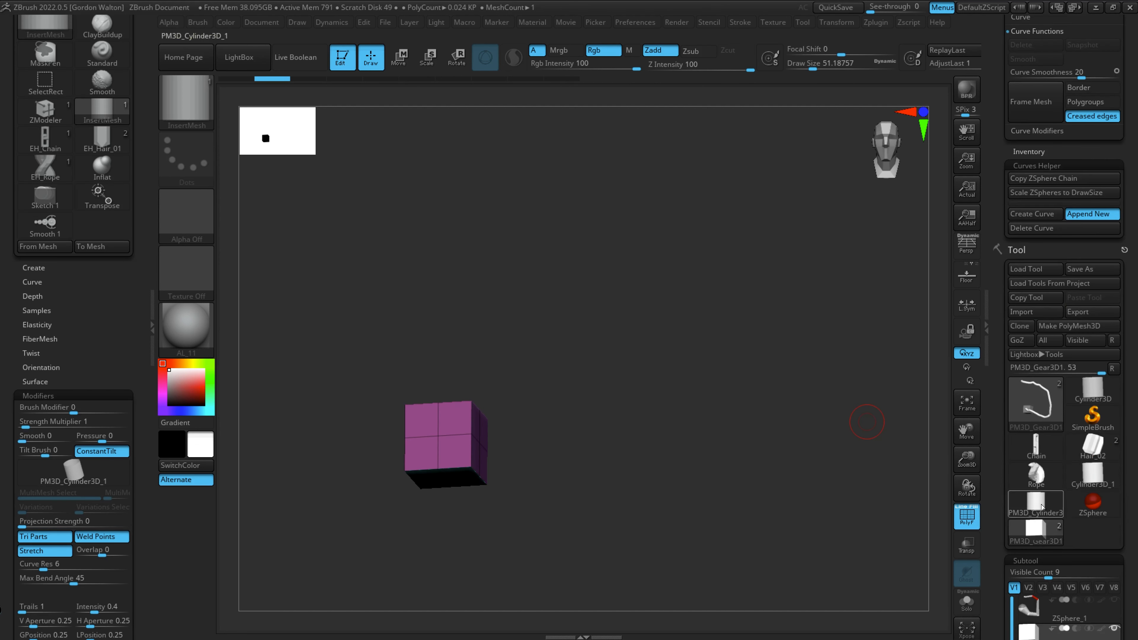
# - Switch to the PM3D_Cylinder3D_1 tool and try a winding CurveFlat strip across it, undoing the strip
pyautogui.click(1036, 502)
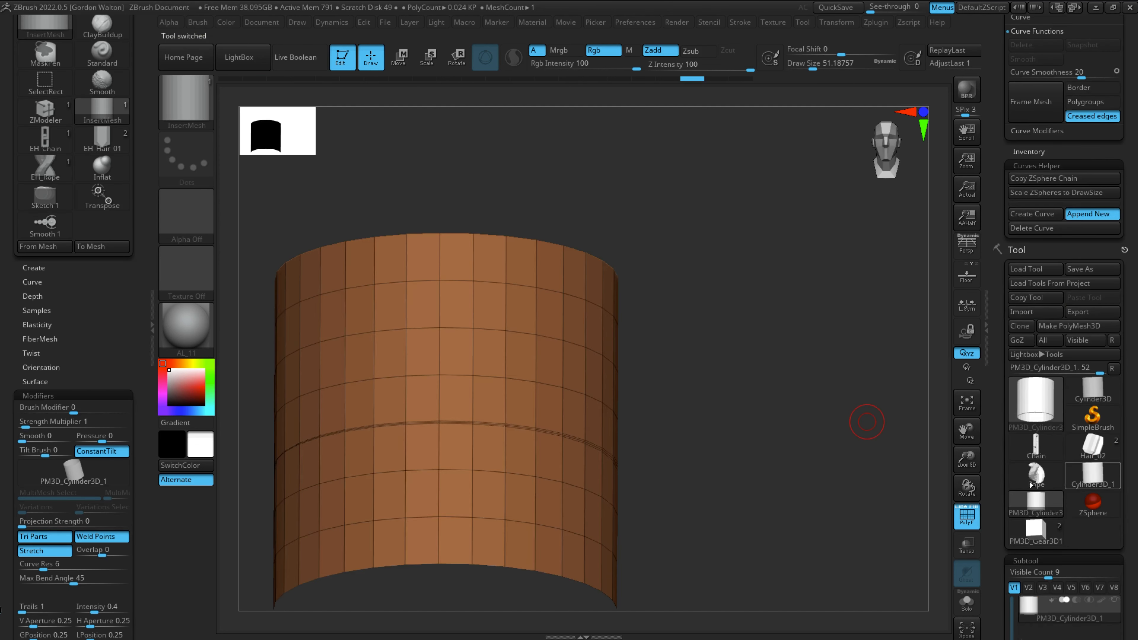
pyautogui.click(171, 101)
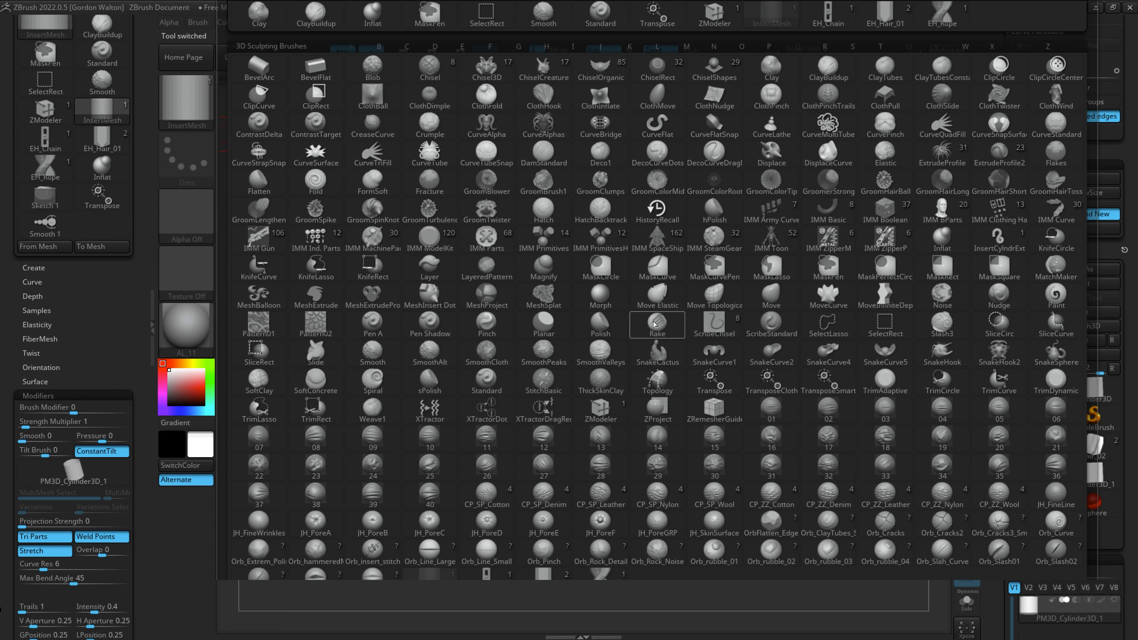
pyautogui.press('c')
pyautogui.press('8')
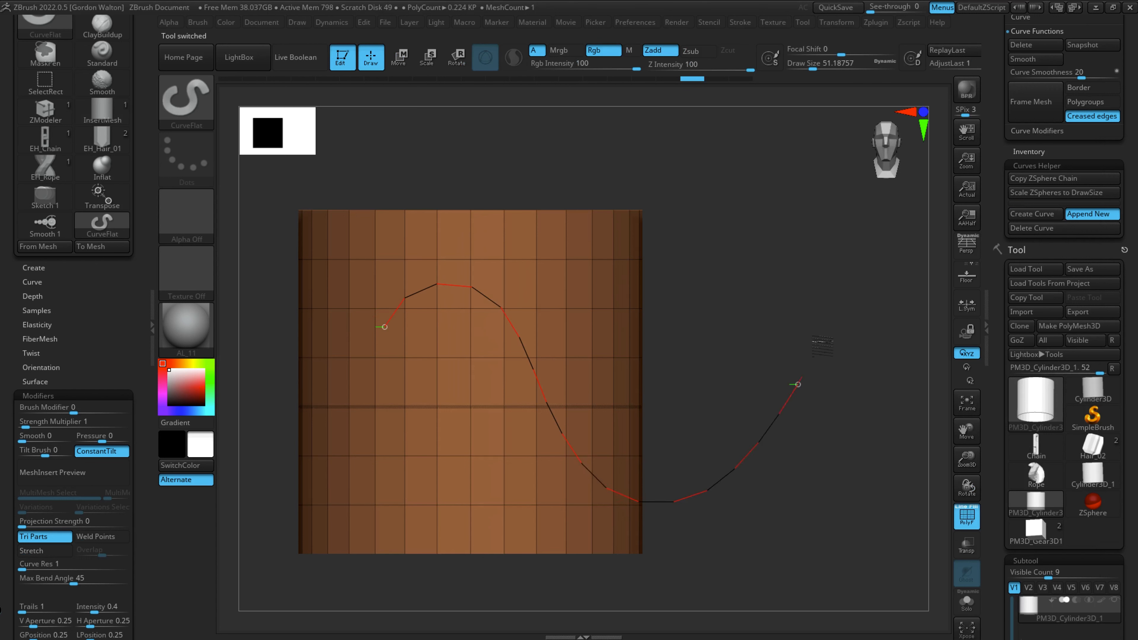
pyautogui.moveTo(811, 354); pyautogui.dragTo(813, 337)
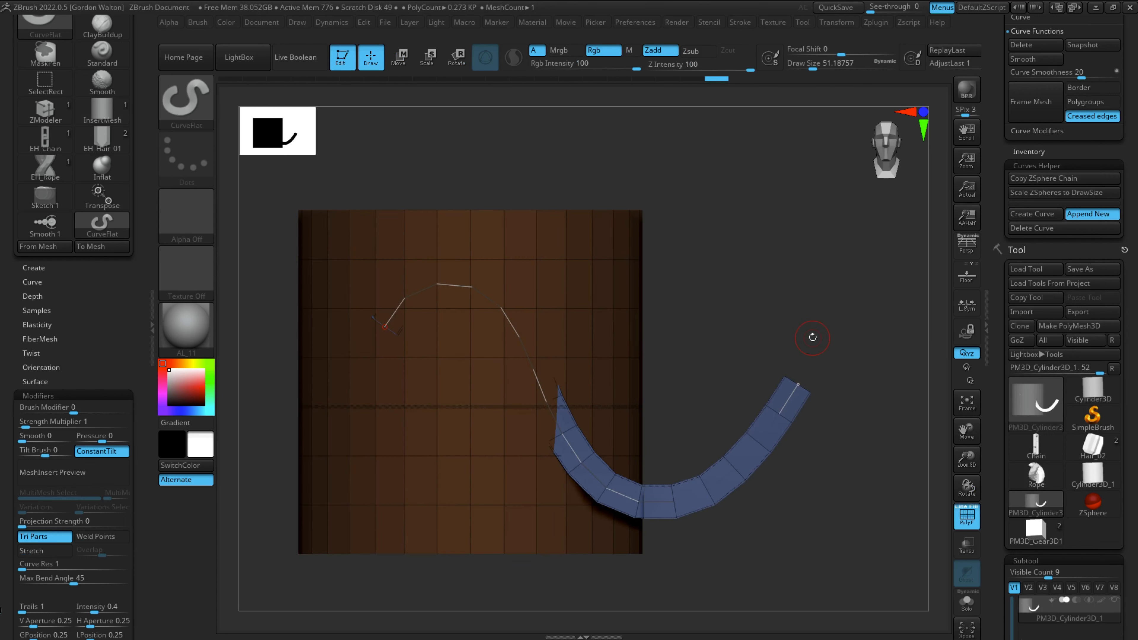
pyautogui.hotkey('ctrl', 'z')
# - Try a winding tube across the cylinder with the CurveTube brush, undoing the tube
pyautogui.click(195, 109)
pyautogui.press('x')
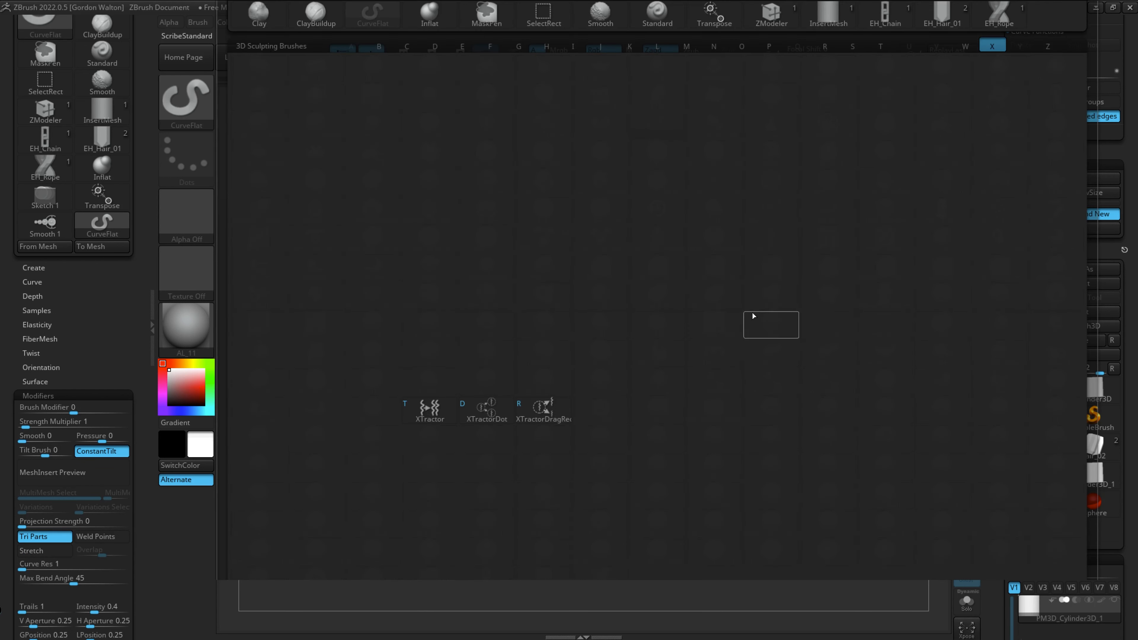
pyautogui.press('c')
pyautogui.press('c')
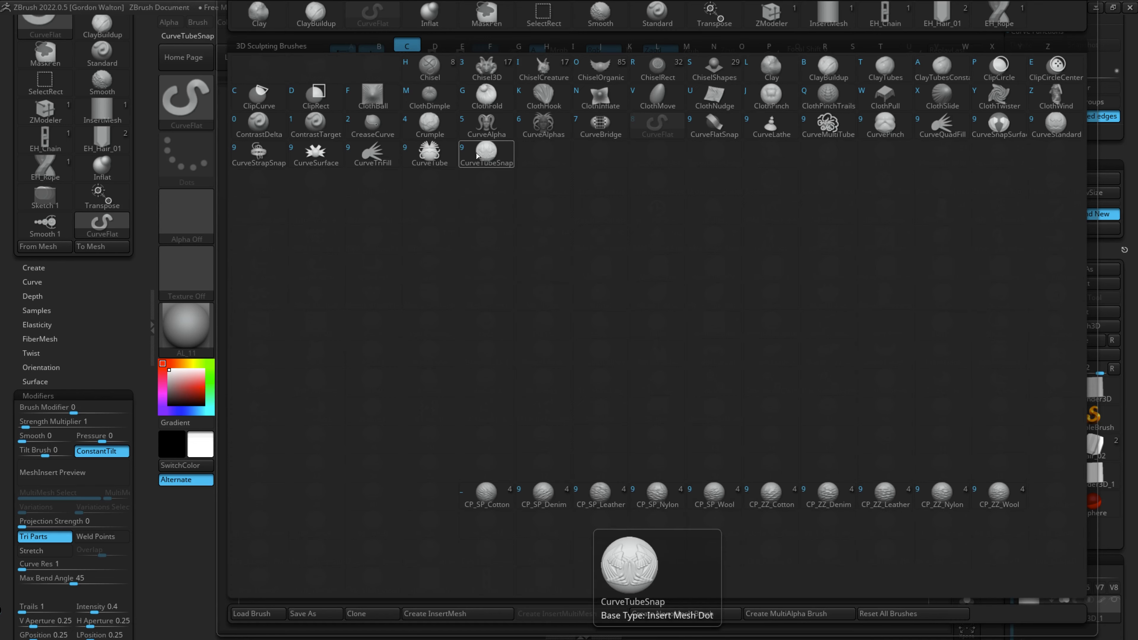
pyautogui.click(428, 154)
pyautogui.hotkey('ctrl', 'z')
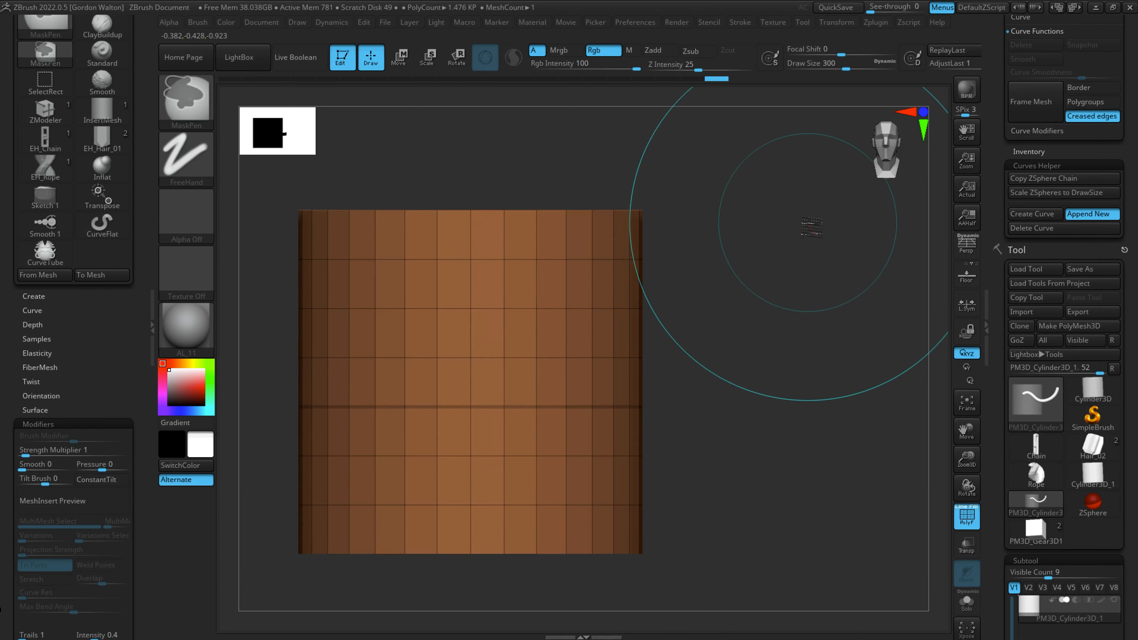
# - Choose the IMM Curve brush and try a winding Coil mesh from the cylinder into empty space, undoing the coil
pyautogui.click(195, 108)
pyautogui.press('i')
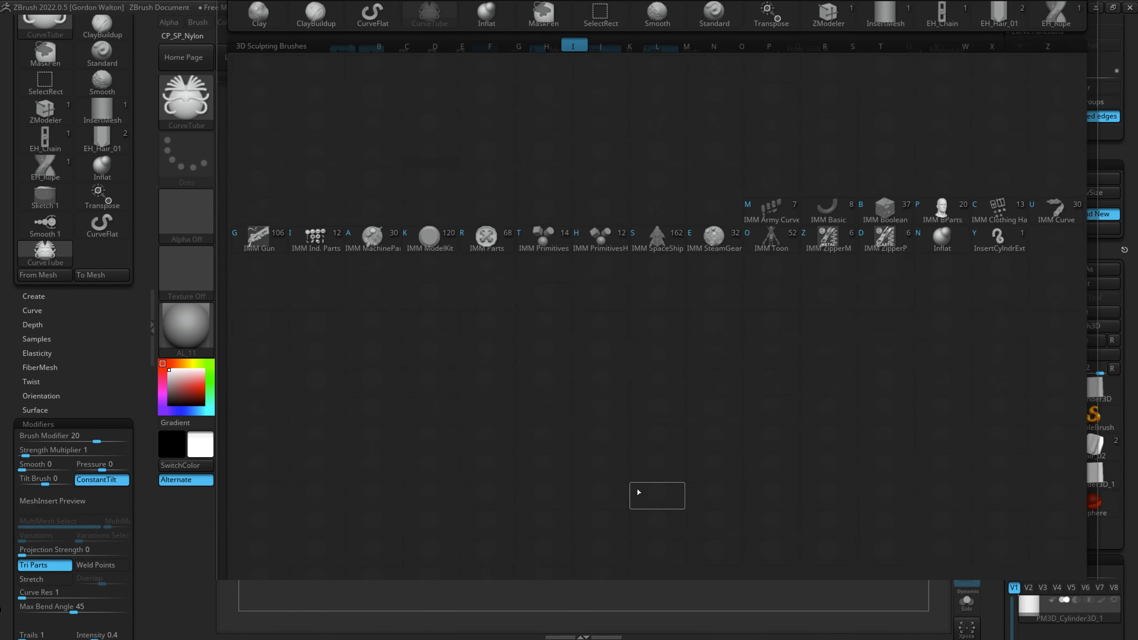
pyautogui.press('u')
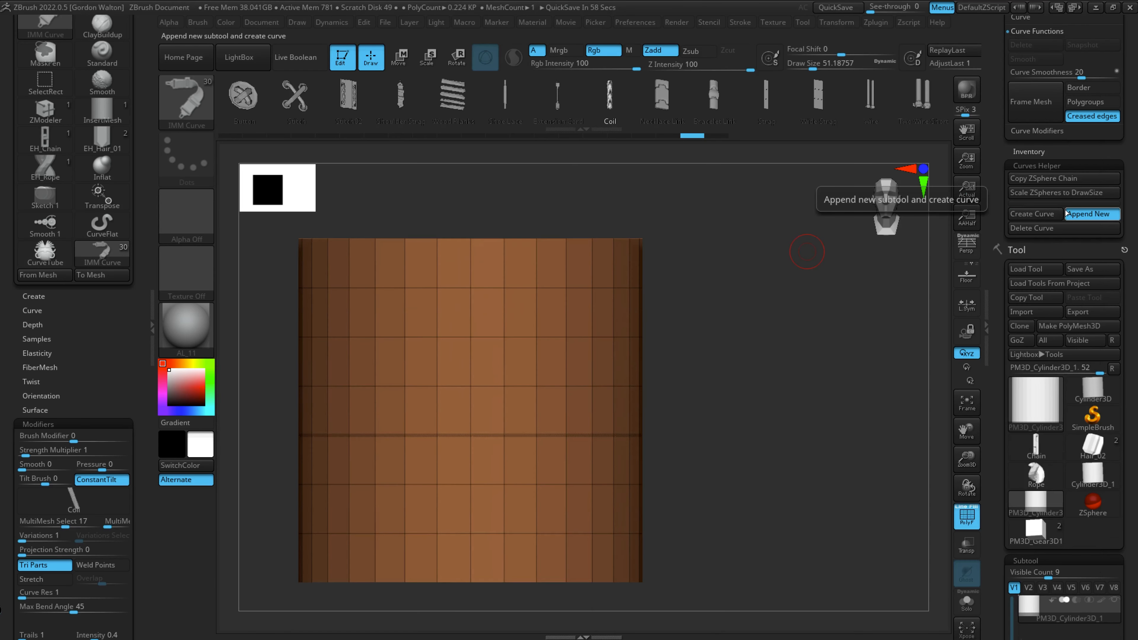
pyautogui.moveTo(354, 343); pyautogui.dragTo(480, 407)
pyautogui.moveTo(681, 363); pyautogui.dragTo(807, 350)
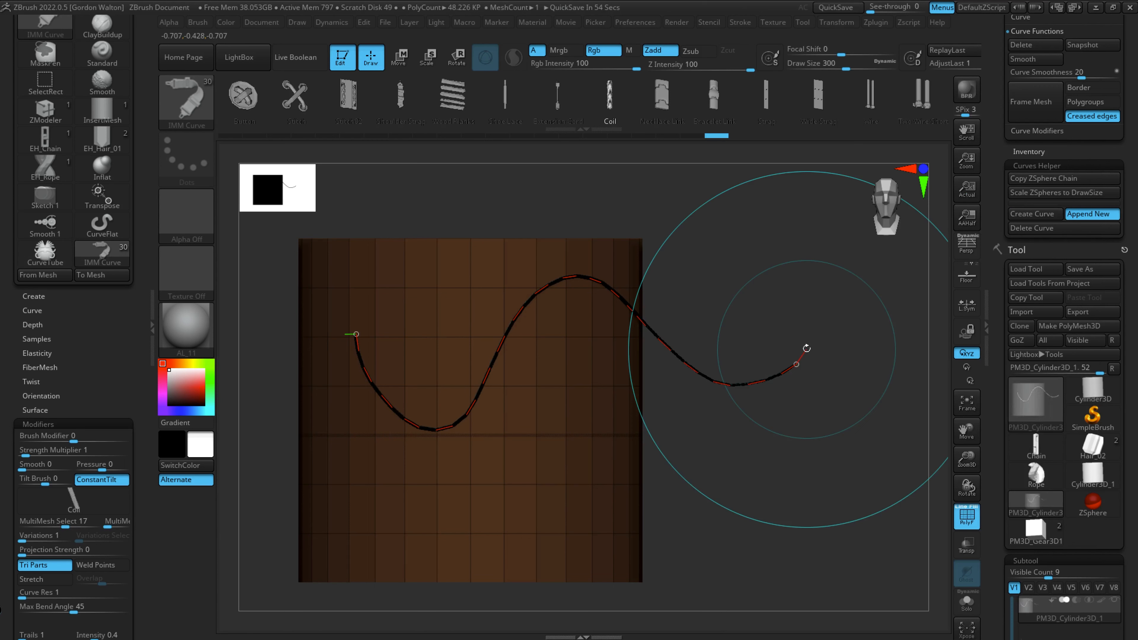
pyautogui.hotkey('ctrl', 'z')
# - Set the Draw Size to about 128 and draw a winding Coil mesh from the cylinder out past its side
pyautogui.press('s')
pyautogui.moveTo(549, 412); pyautogui.dragTo(563, 412)
pyautogui.moveTo(385, 356)
pyautogui.mouseDown()
pyautogui.moveTo(622, 343)
pyautogui.moveTo(775, 318)
pyautogui.mouseUp()
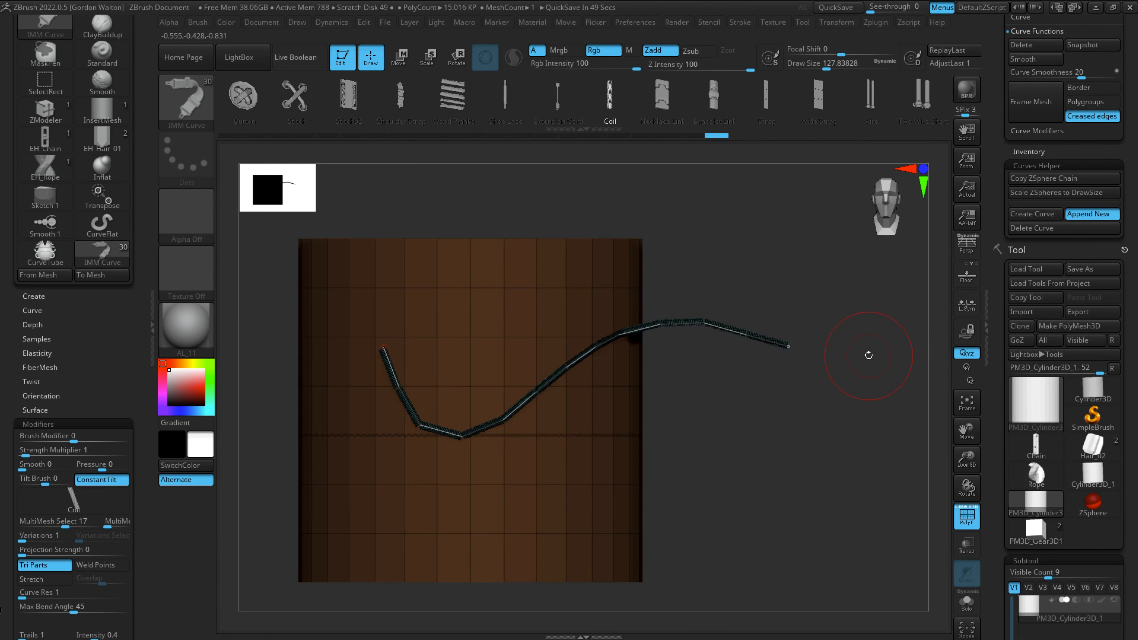
pyautogui.moveTo(966, 458); pyautogui.dragTo(962, 582)
pyautogui.moveTo(968, 433); pyautogui.dragTo(892, 357)
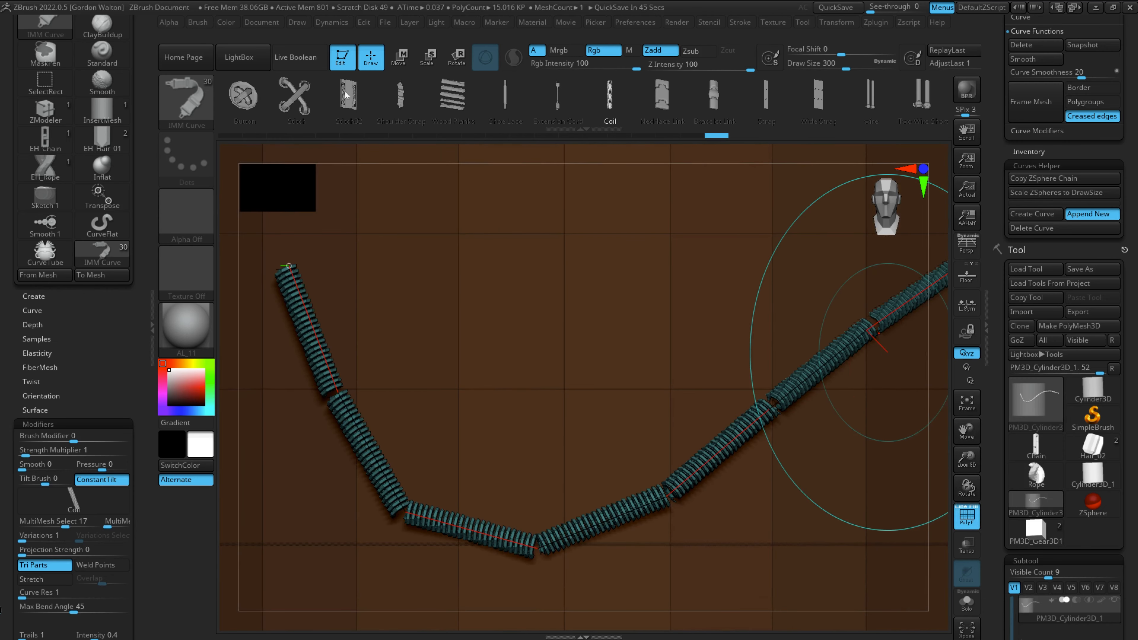
# - Replace the coil along the curve with the Necklace Link mesh, the Bracelet Link mesh and finally the Wide Strap mesh
pyautogui.click(667, 100)
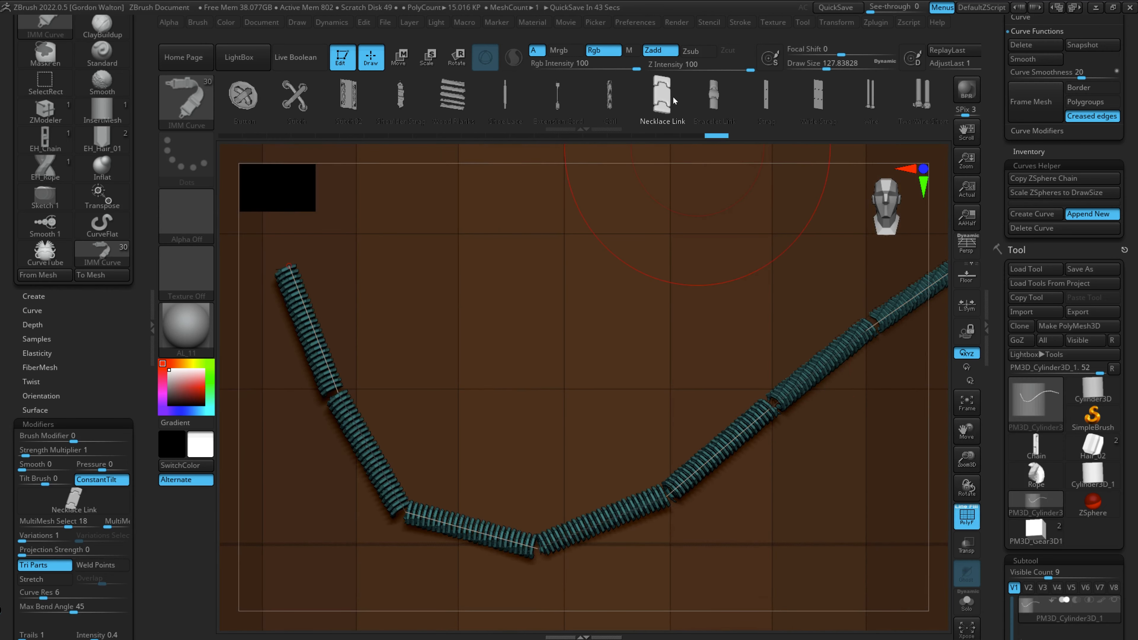
pyautogui.click(719, 451)
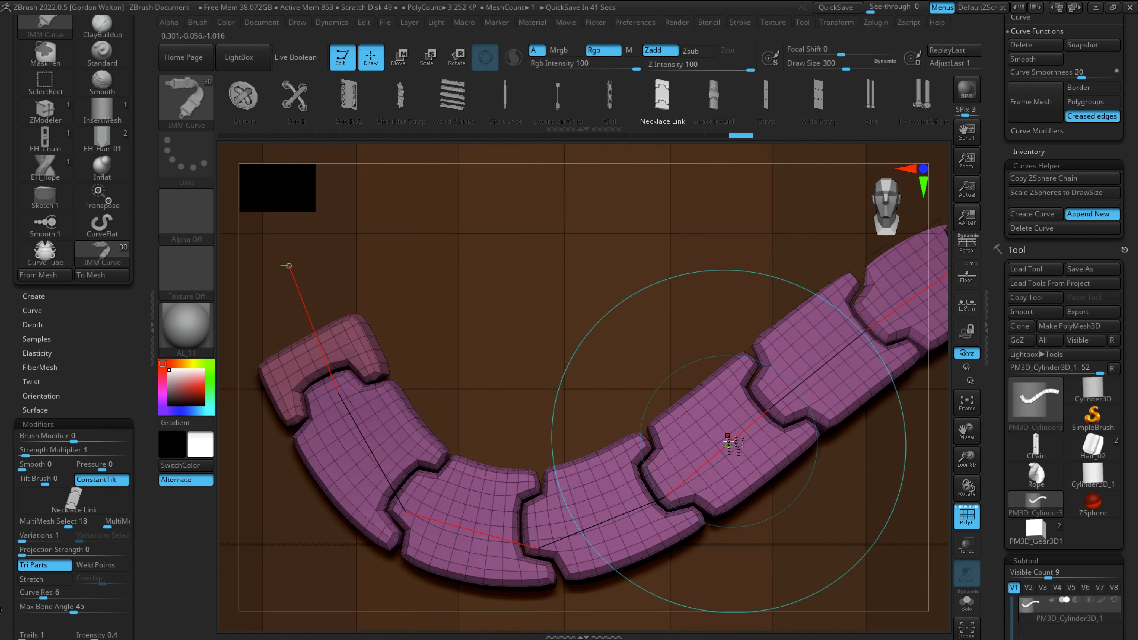
pyautogui.click(714, 96)
pyautogui.click(707, 462)
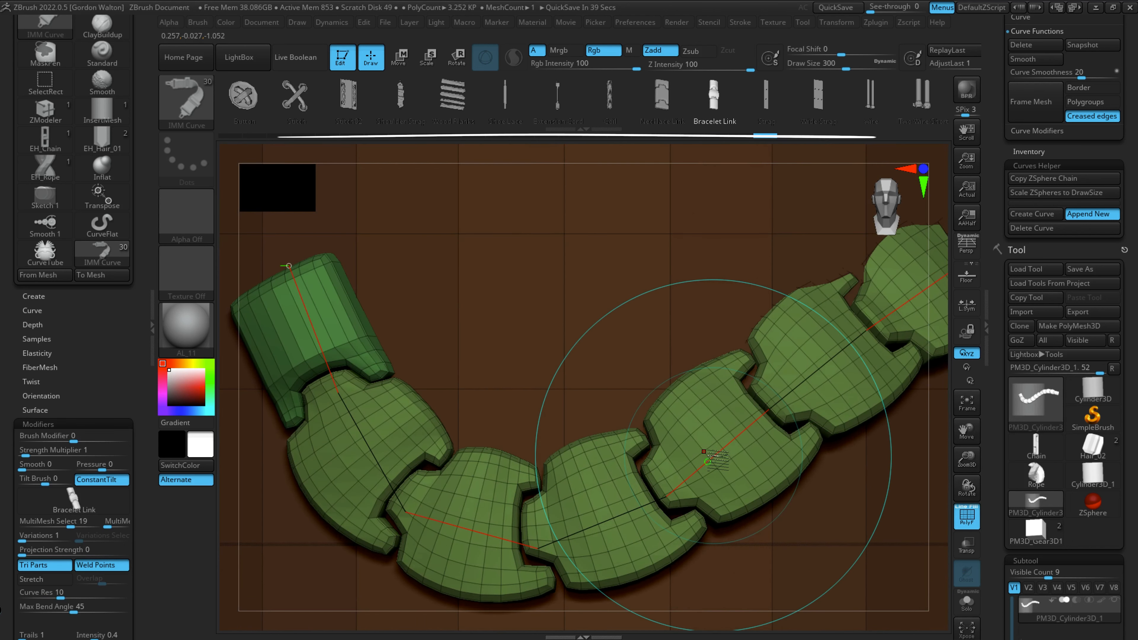
pyautogui.click(818, 96)
pyautogui.click(719, 449)
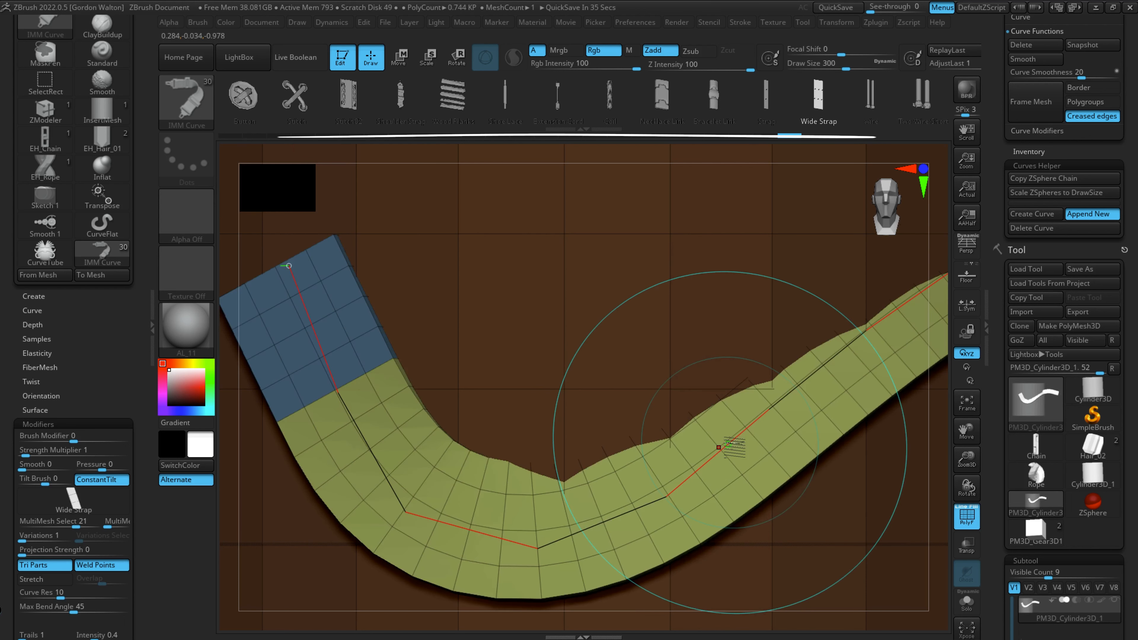